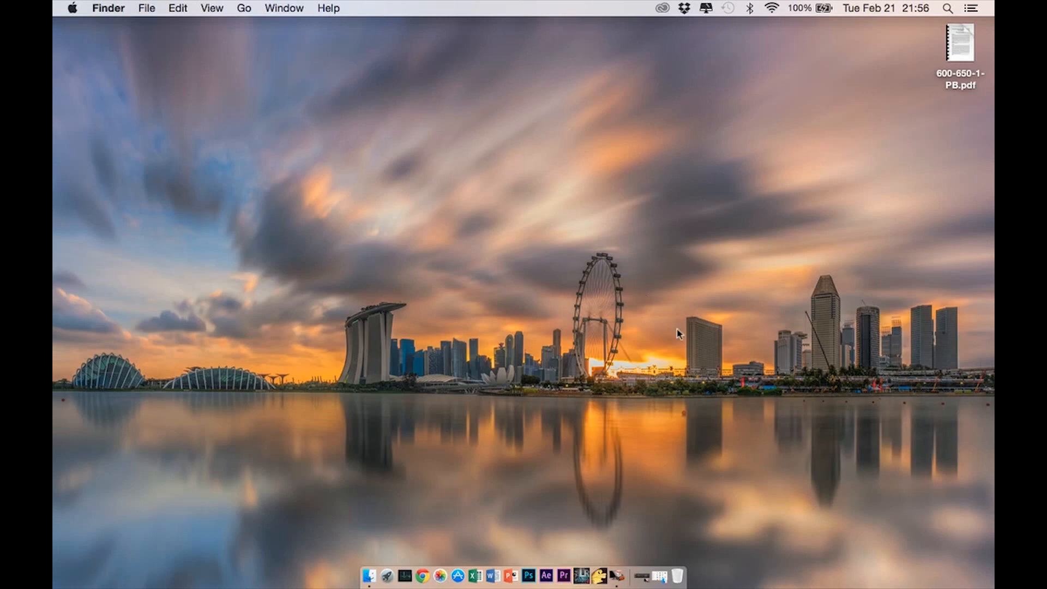
# Bring up the Singapore 2a folder in Finder and preview the photo ADIT9889.JPG
pyautogui.click(659, 575)
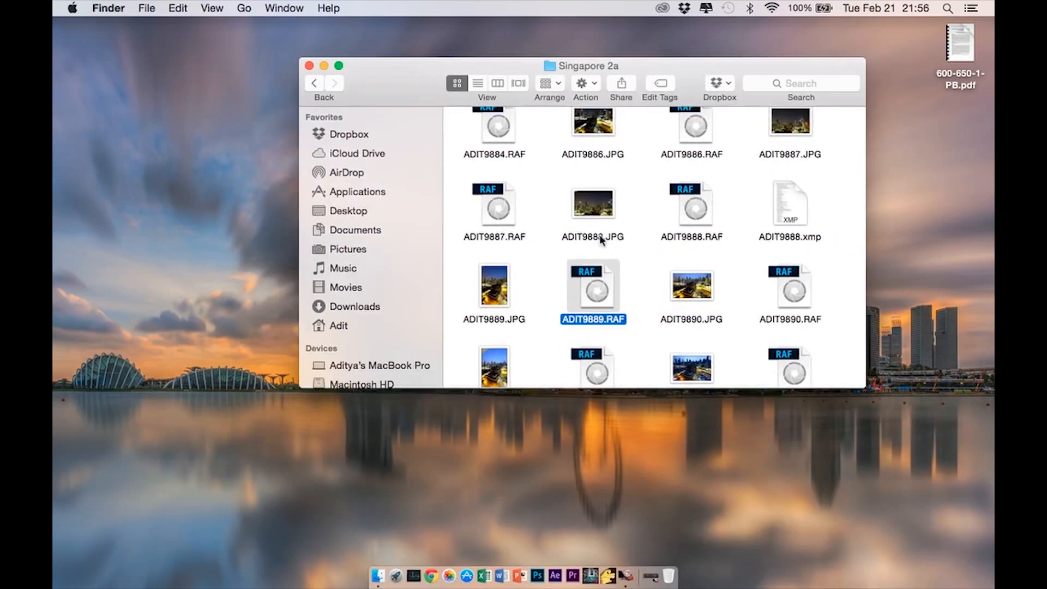
pyautogui.click(545, 313)
pyautogui.click(495, 297)
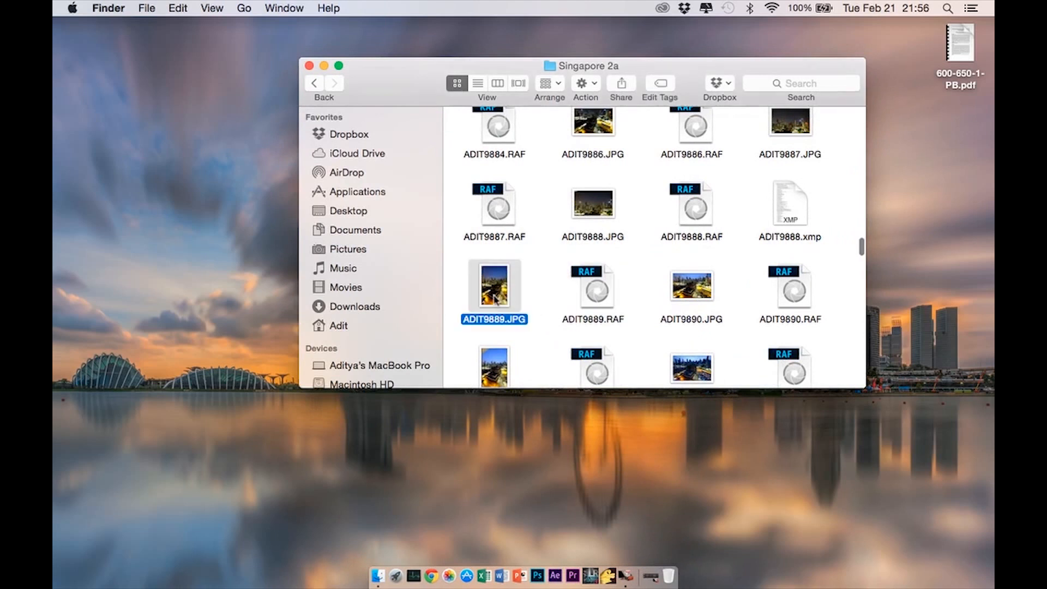
pyautogui.press('space')
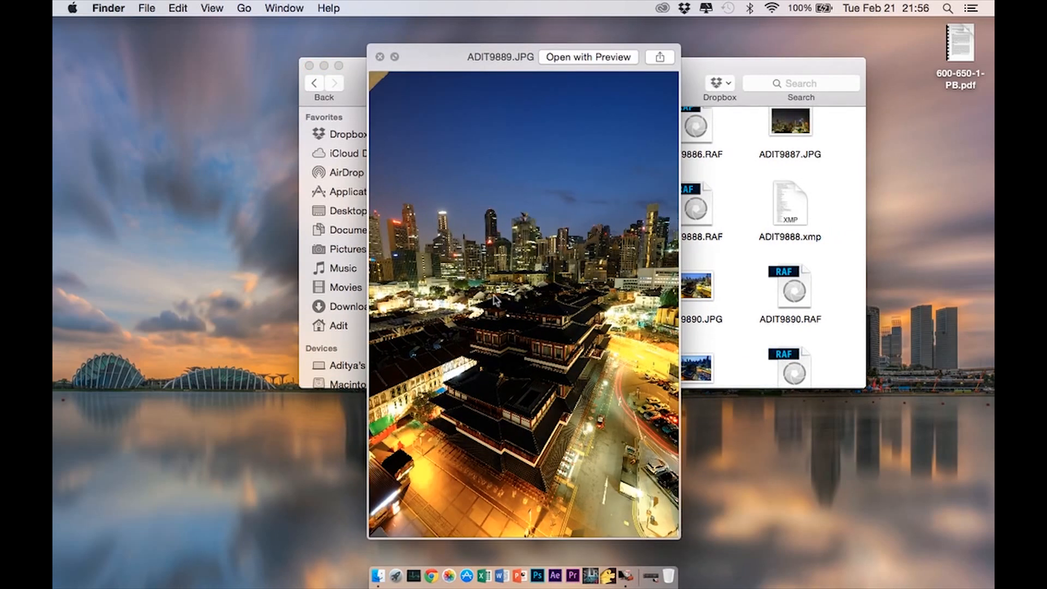
pyautogui.press('space')
pyautogui.click(548, 298)
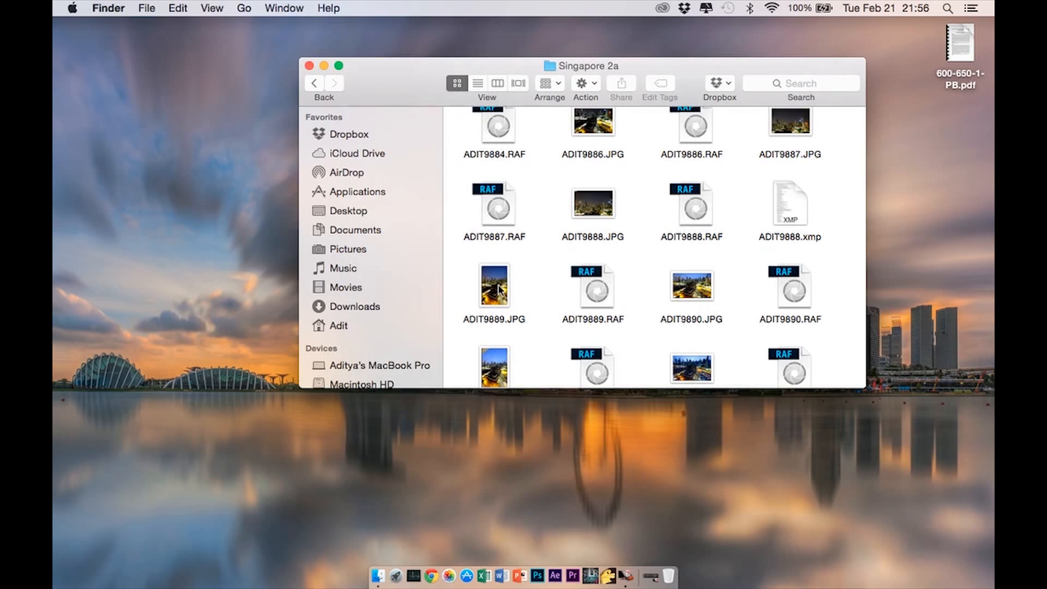
# Re-examine the preview of ADIT9889.JPG and identify its raw counterpart, ADIT9889.RAF, in the same folder
pyautogui.click(499, 289)
pyautogui.click(556, 290)
pyautogui.click(499, 294)
pyautogui.press('space')
pyautogui.press('space')
pyautogui.click(551, 300)
pyautogui.click(599, 289)
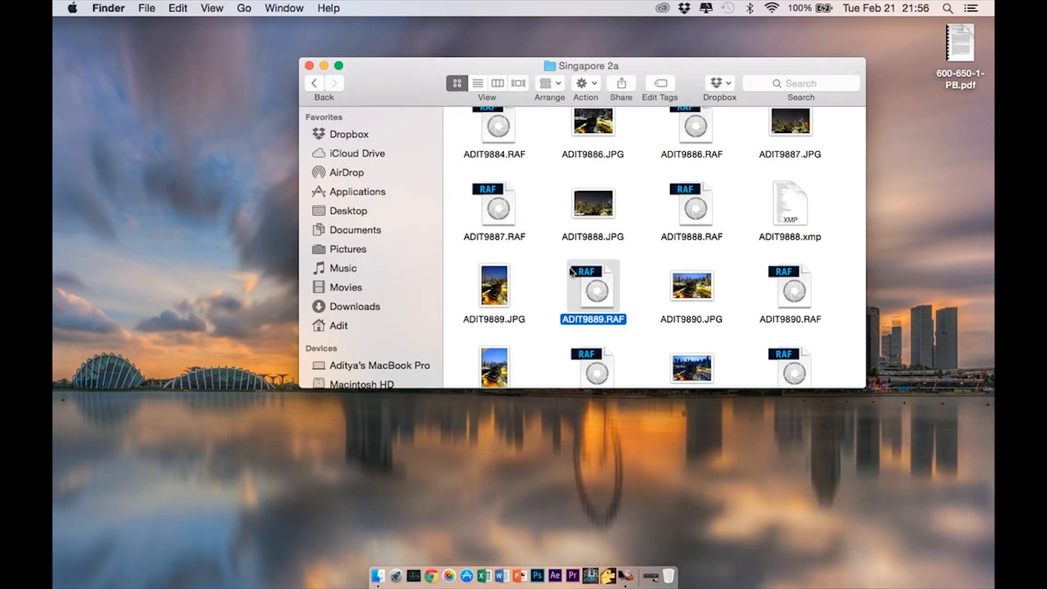
pyautogui.click(547, 267)
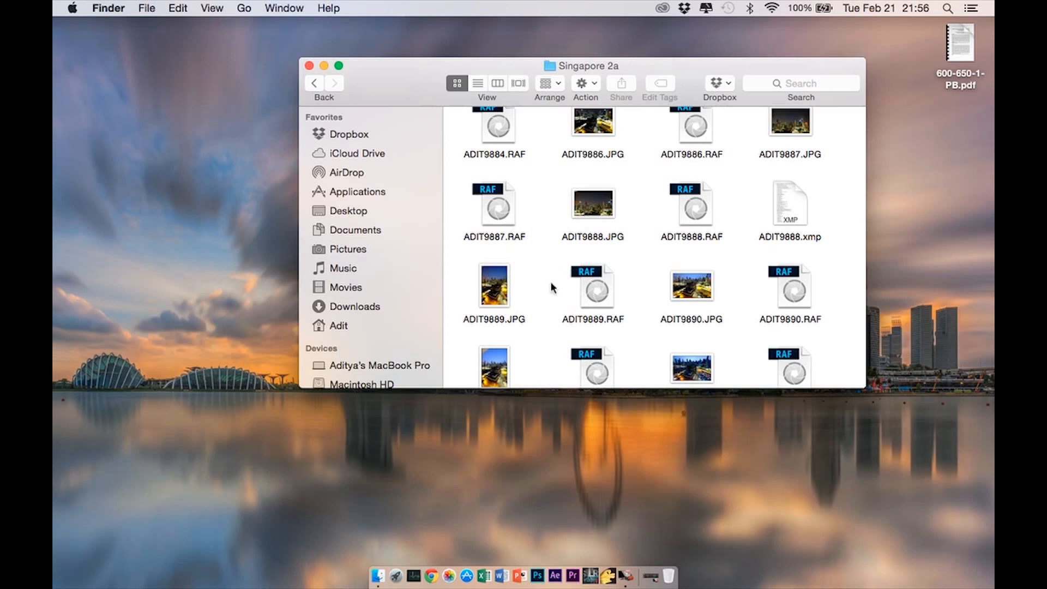
pyautogui.click(492, 296)
pyautogui.press('space')
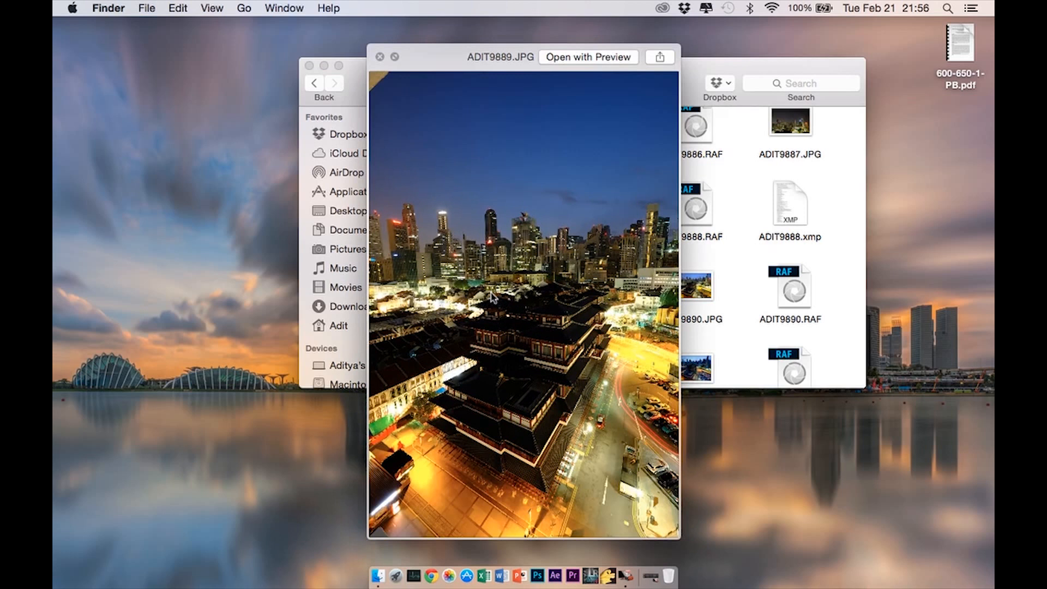
pyautogui.press('space')
pyautogui.click(551, 295)
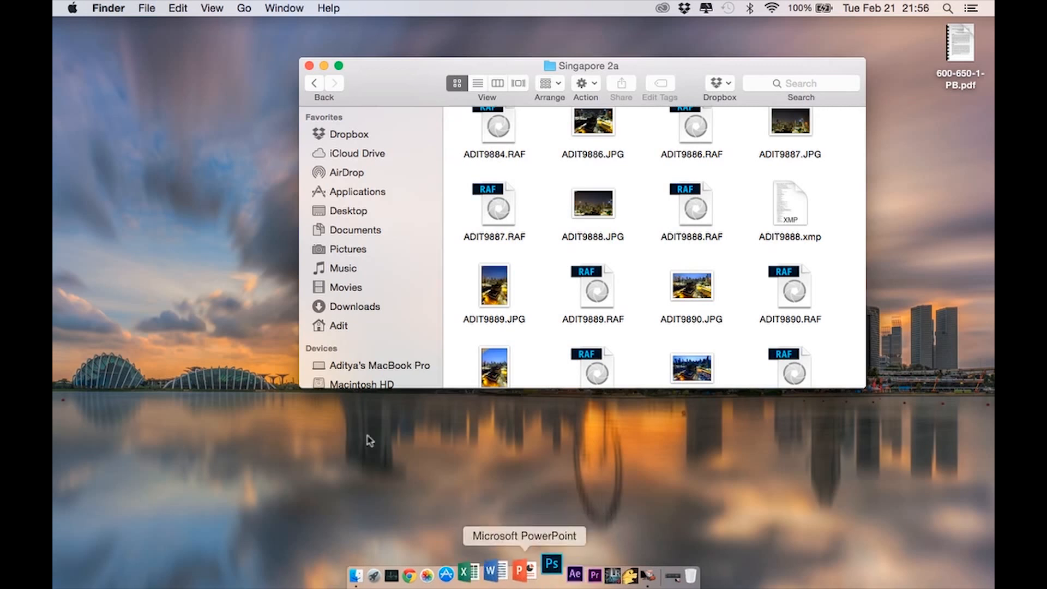
# Launch Photoshop and open the raw file ADIT9889.RAF from the Singapore 2a folder in Camera Raw
pyautogui.click(536, 575)
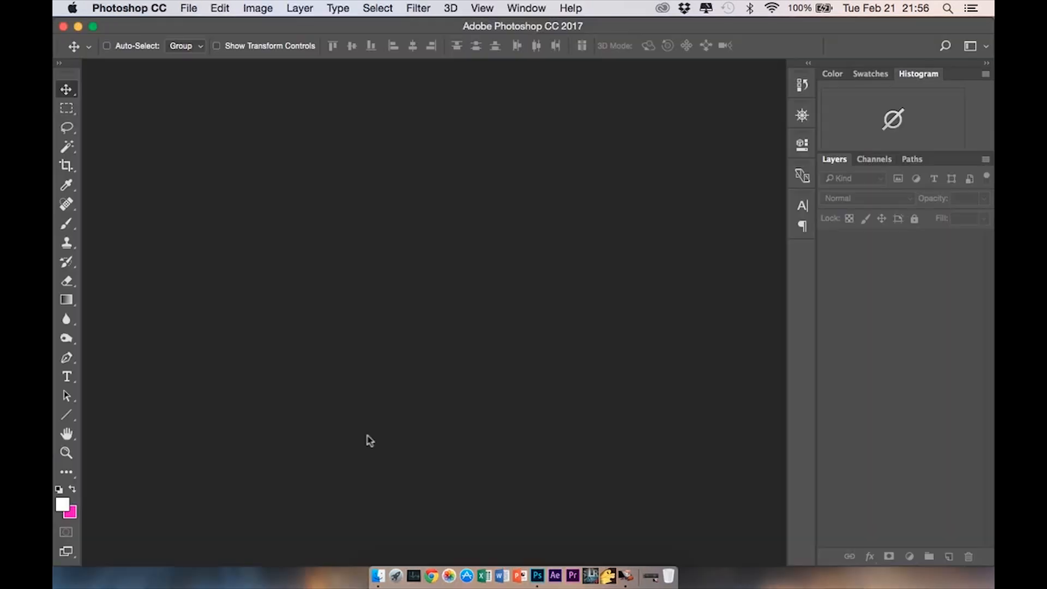
pyautogui.click(378, 575)
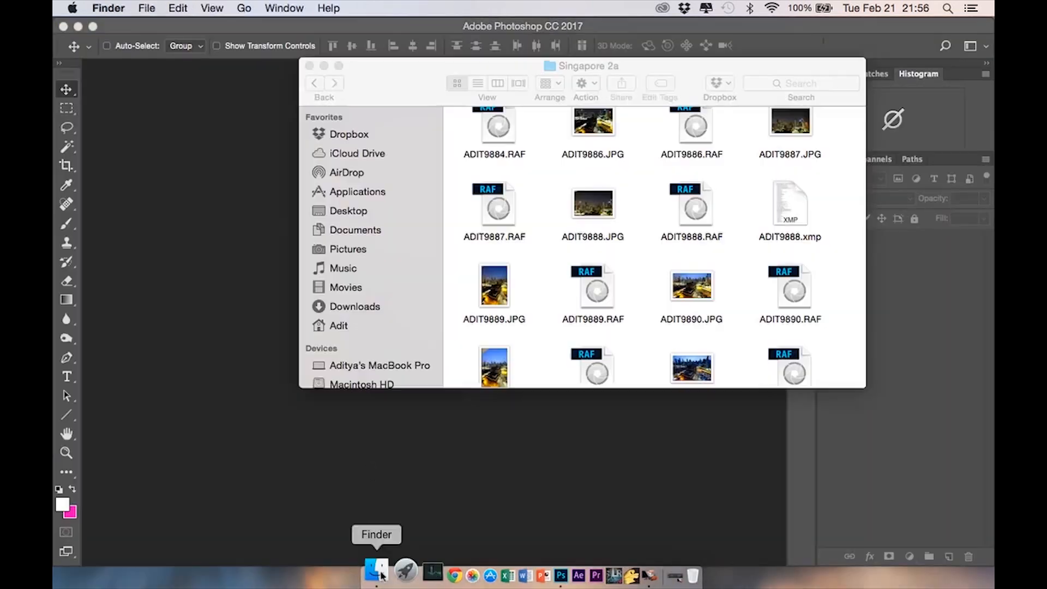
pyautogui.click(601, 293)
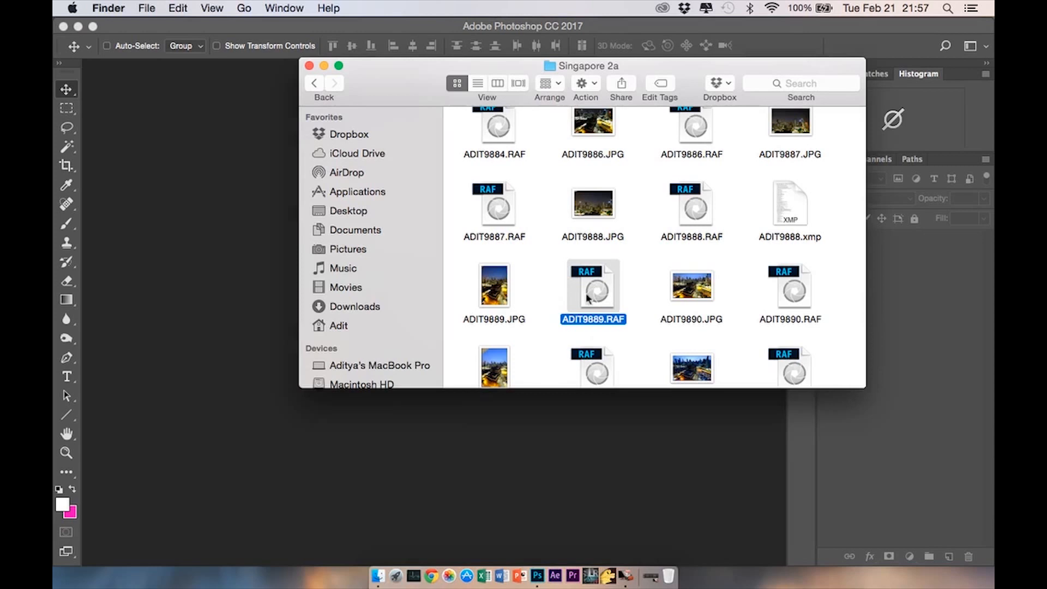
pyautogui.click(499, 326)
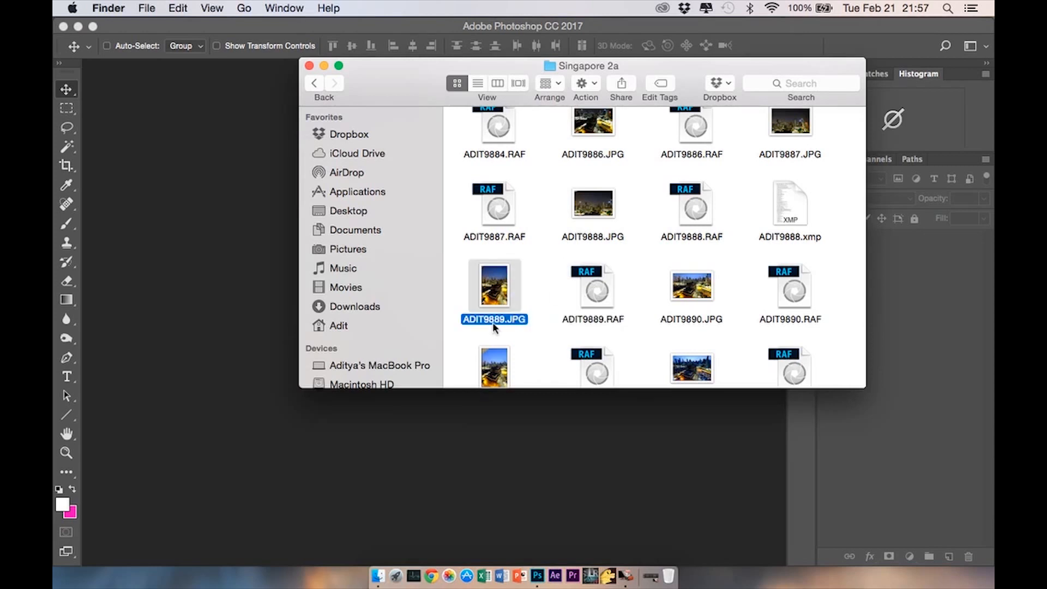
pyautogui.click(598, 306)
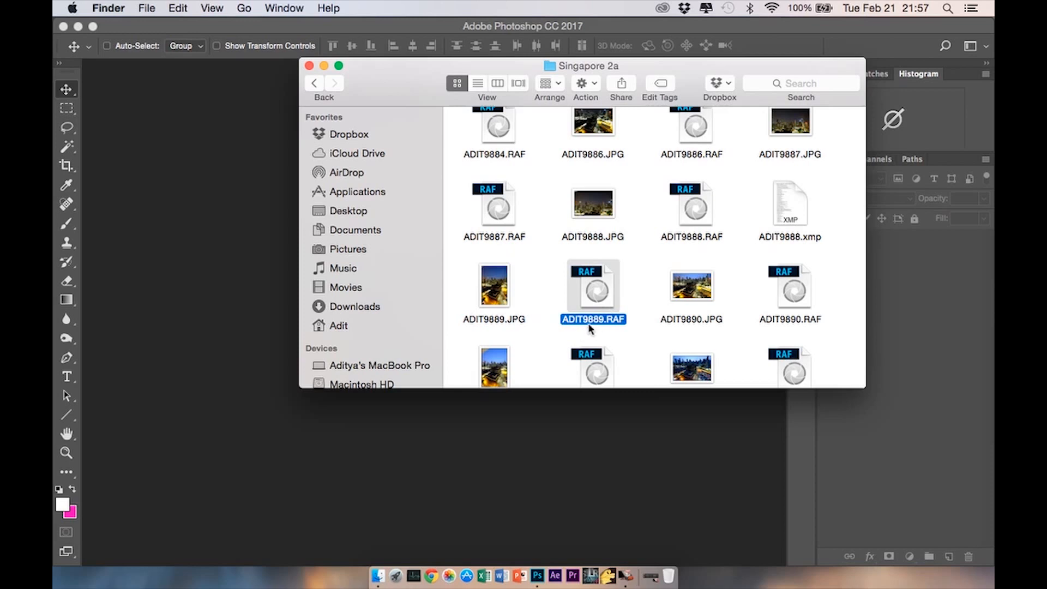
pyautogui.moveTo(599, 299); pyautogui.dragTo(414, 500)
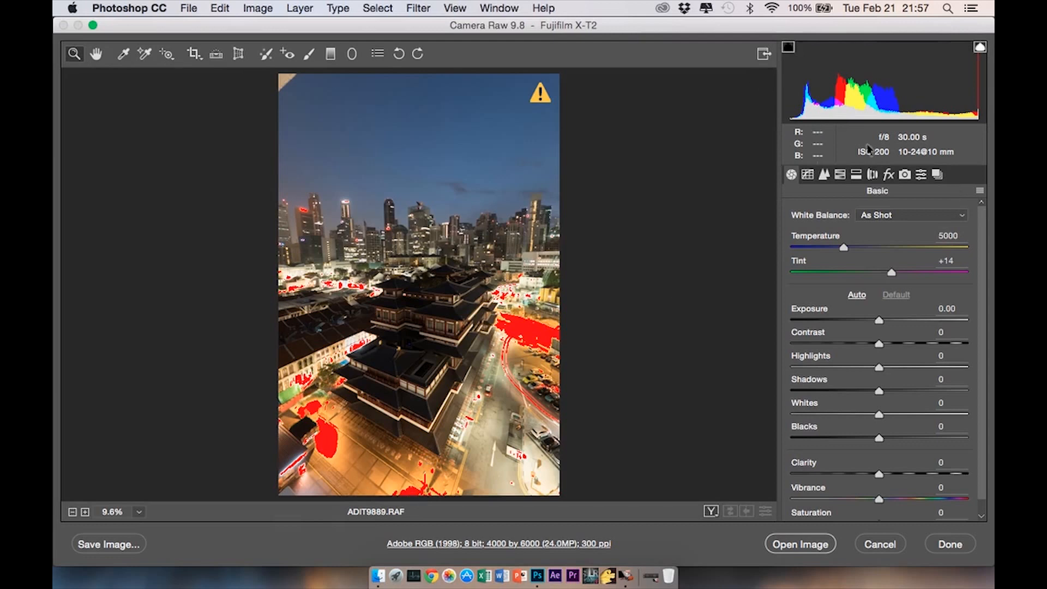
# Compare the photo with lens profile corrections switched off and back on in the Lens Corrections settings
pyautogui.click(872, 175)
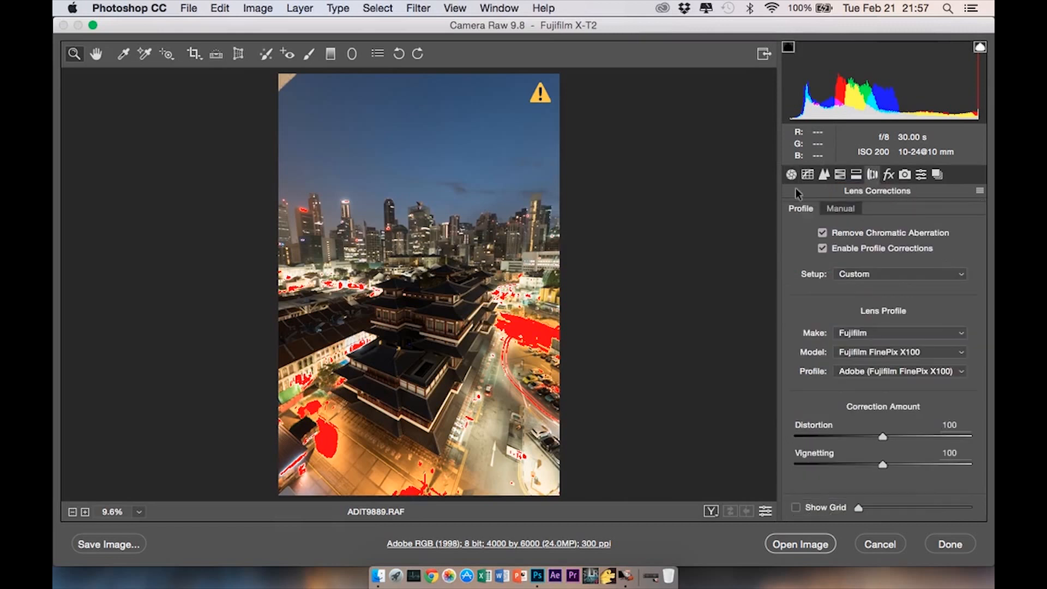
pyautogui.click(822, 248)
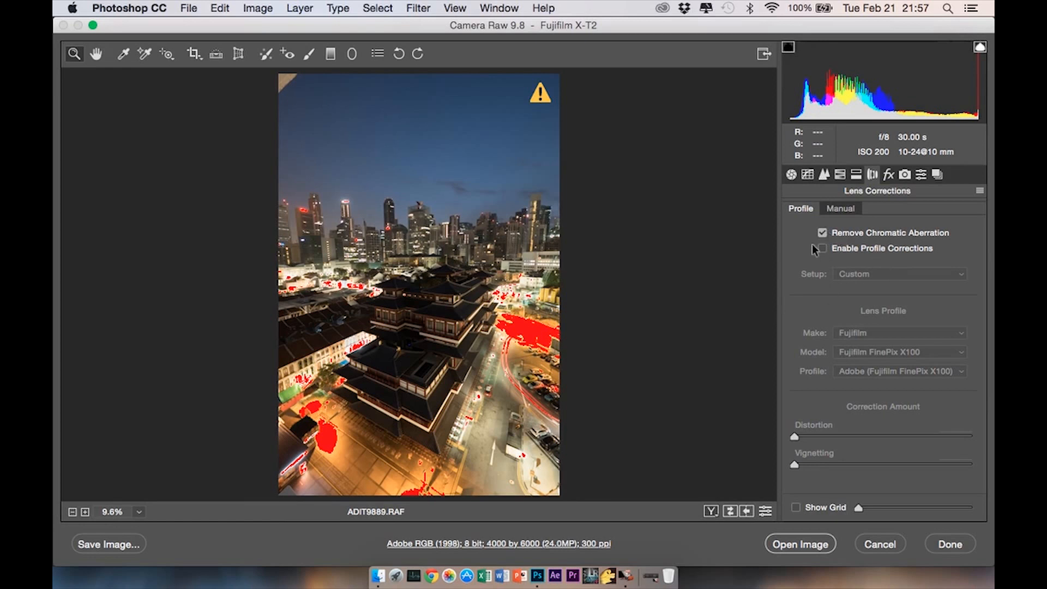
pyautogui.click(885, 248)
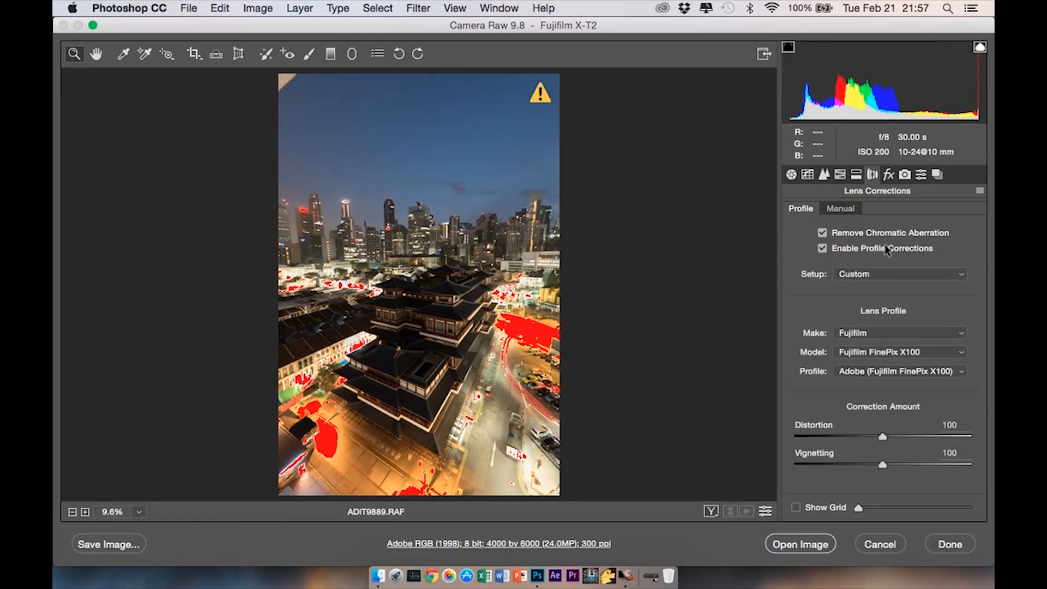
# Browse the available lens makes, keep Fujifilm, and check which lens models are offered for it
pyautogui.click(861, 332)
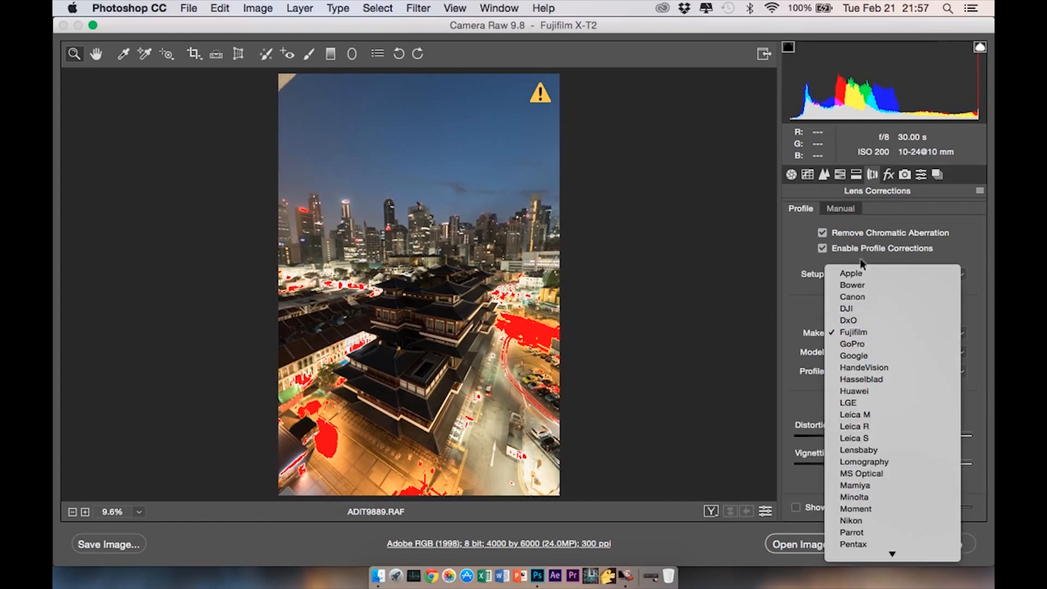
pyautogui.scroll(-5, 835, 444)
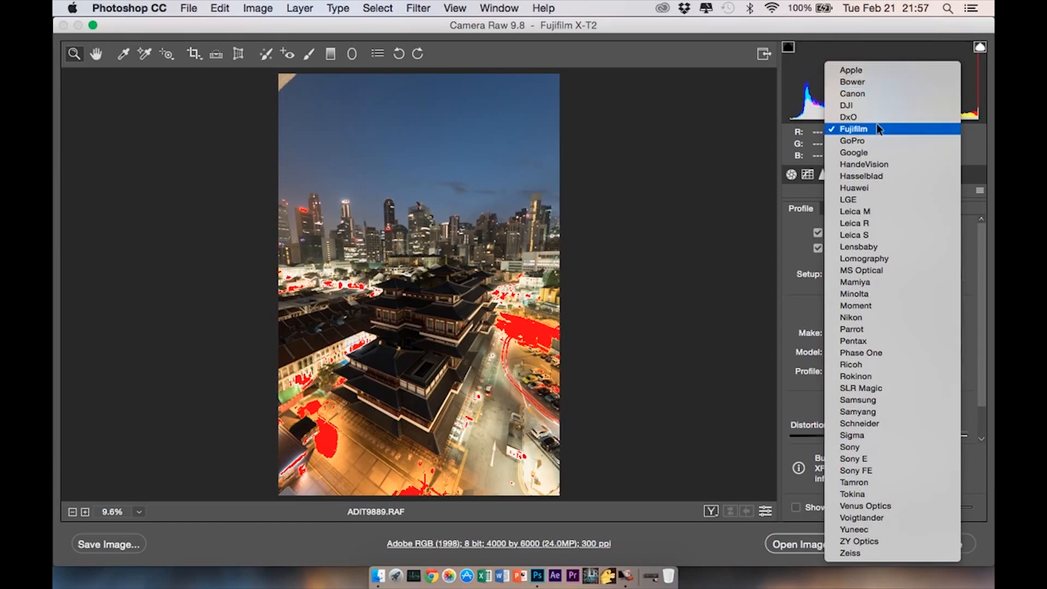
pyautogui.click(853, 129)
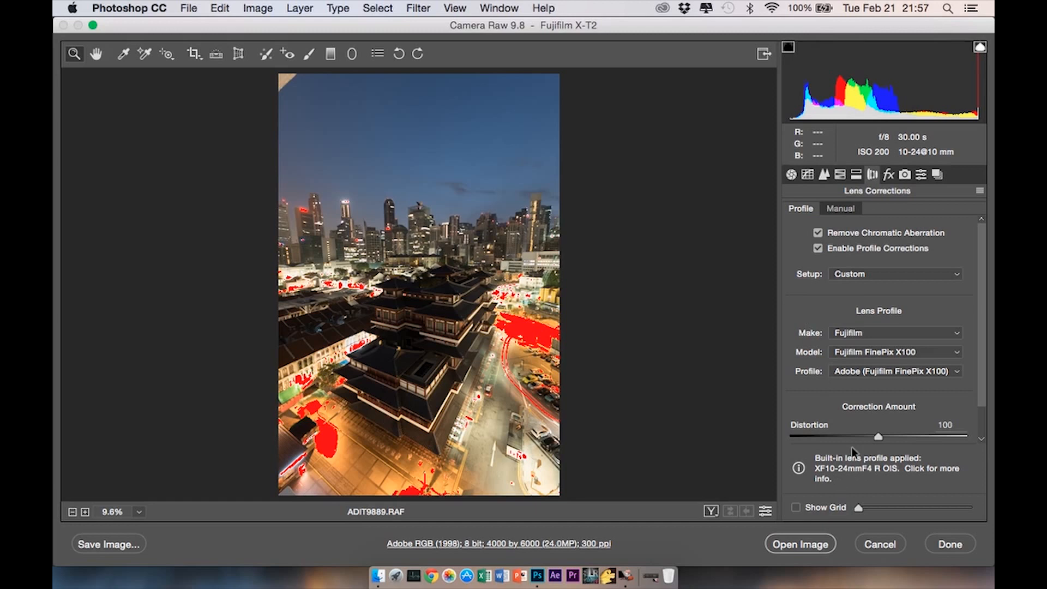
pyautogui.click(874, 349)
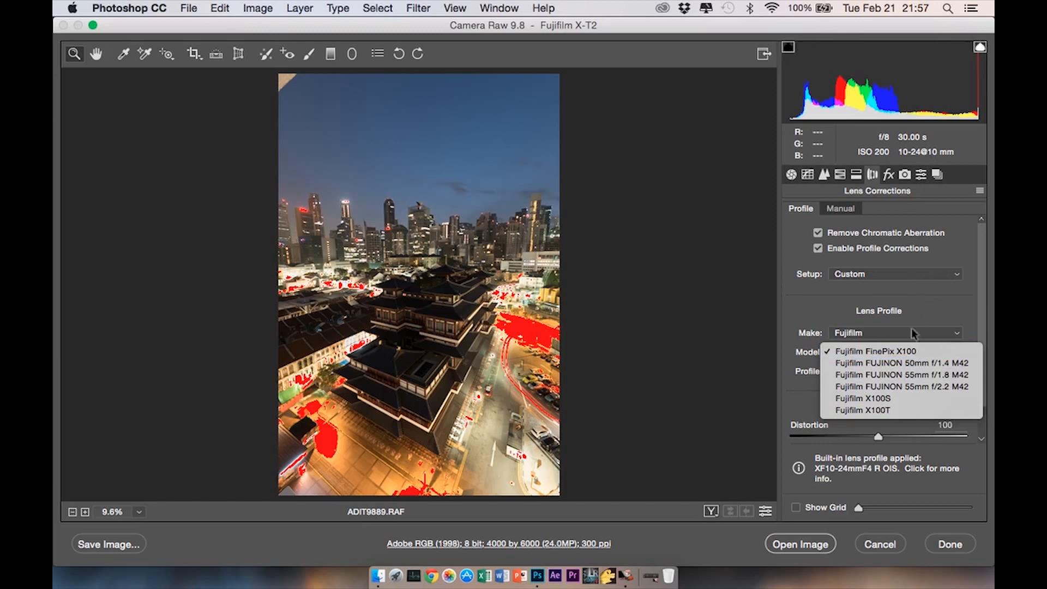
pyautogui.click(808, 319)
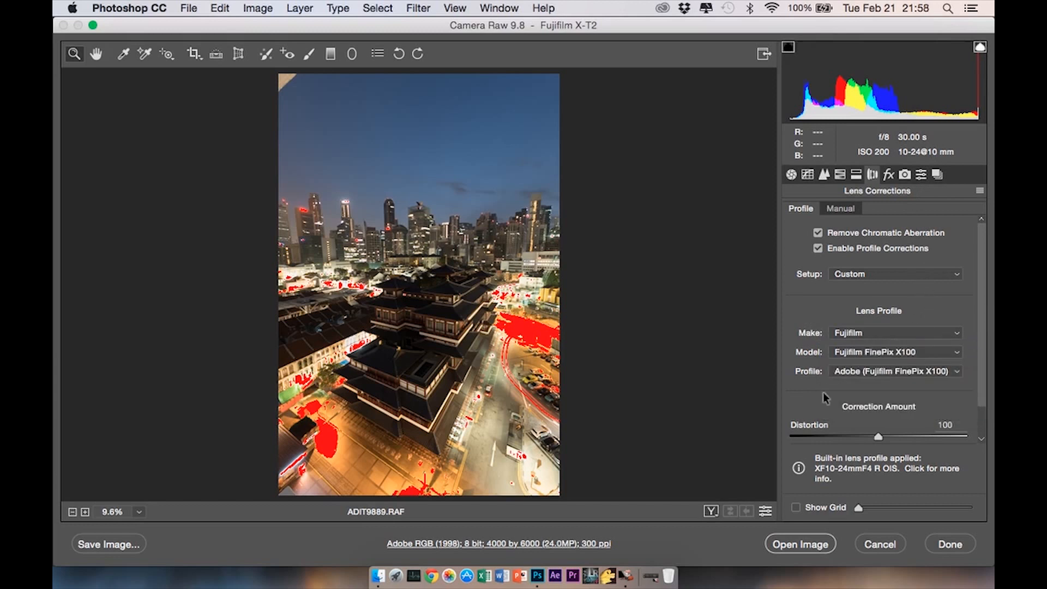
# Read the information on the photo's built-in lens profile and recheck the model list, keeping Fujifilm FinePix X100
pyautogui.click(858, 468)
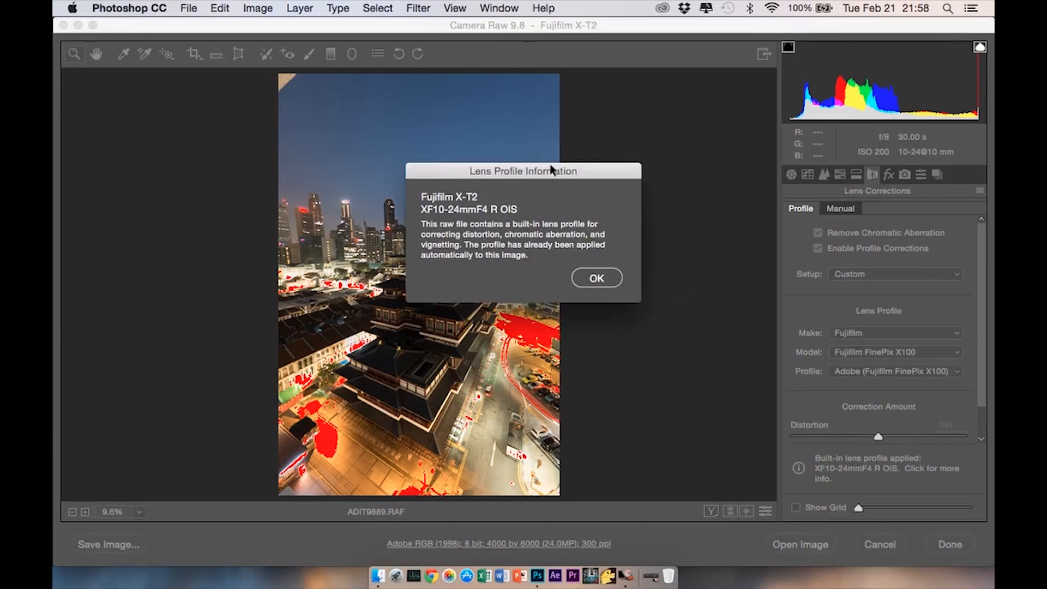
pyautogui.moveTo(550, 166); pyautogui.dragTo(532, 162)
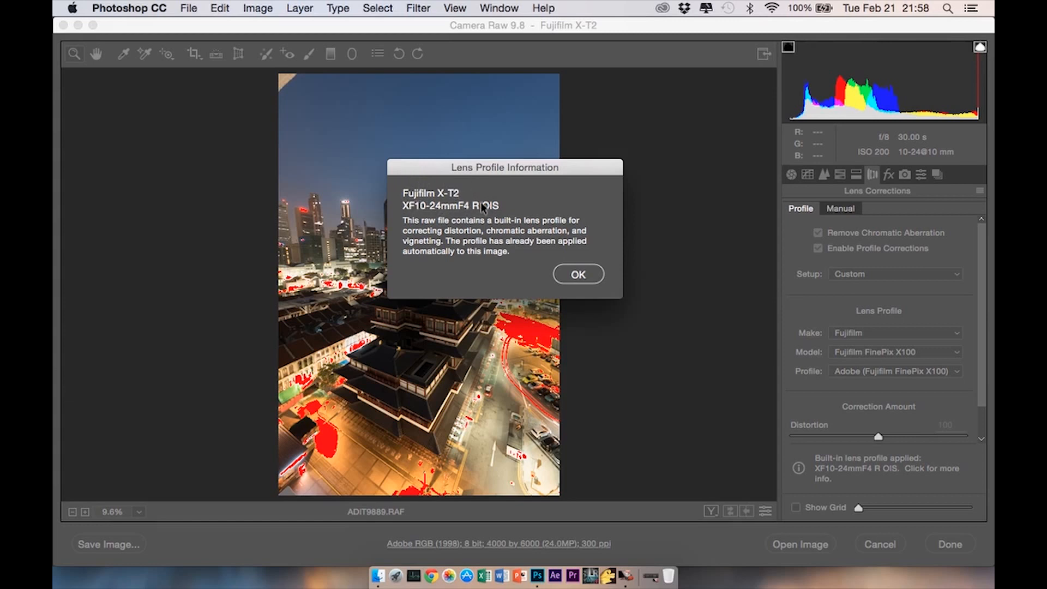
pyautogui.moveTo(493, 164); pyautogui.dragTo(473, 186)
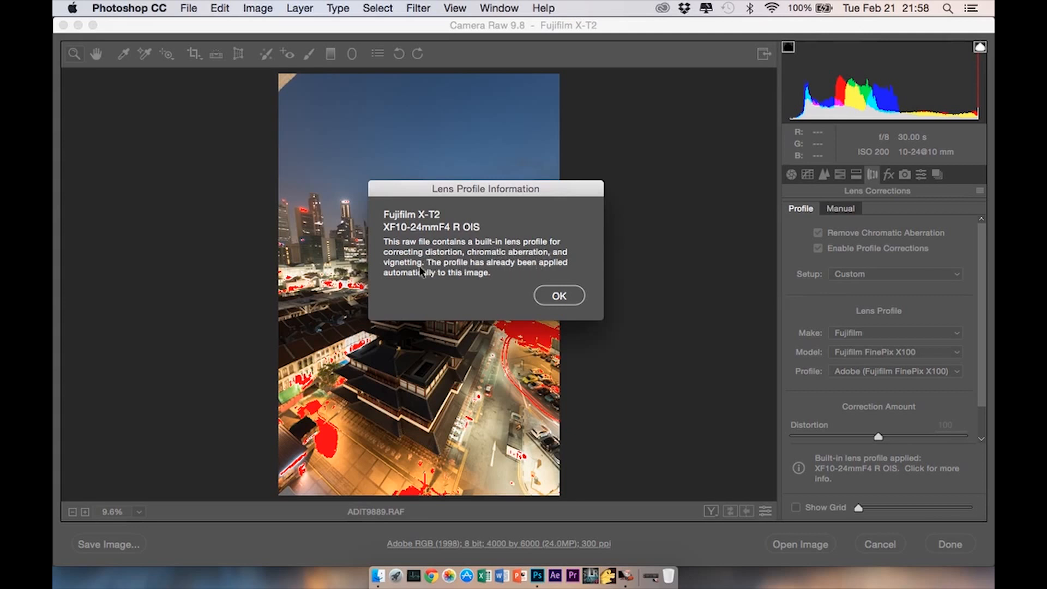
pyautogui.click(559, 295)
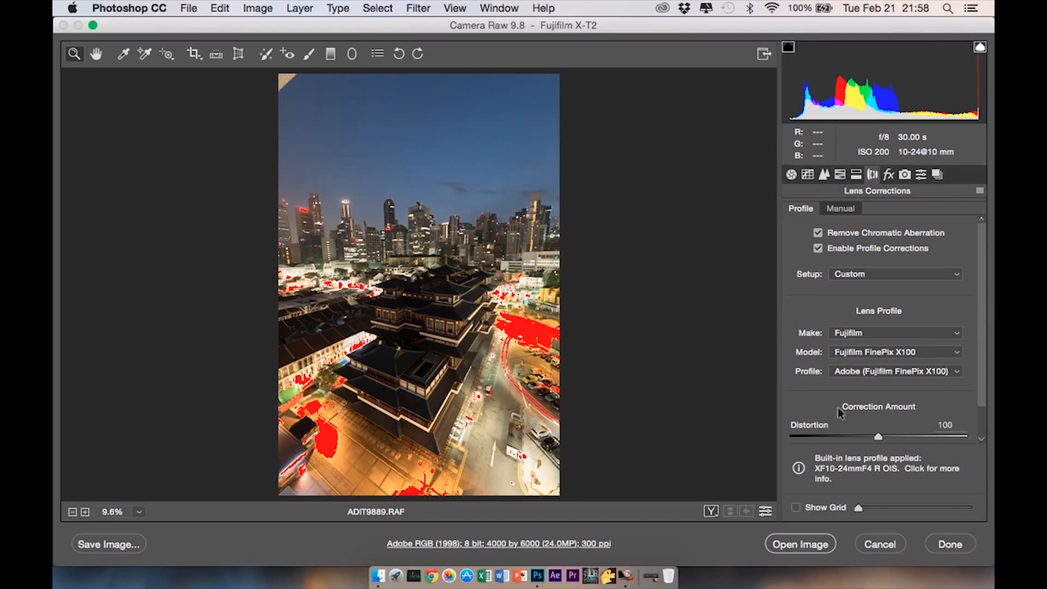
pyautogui.click(831, 352)
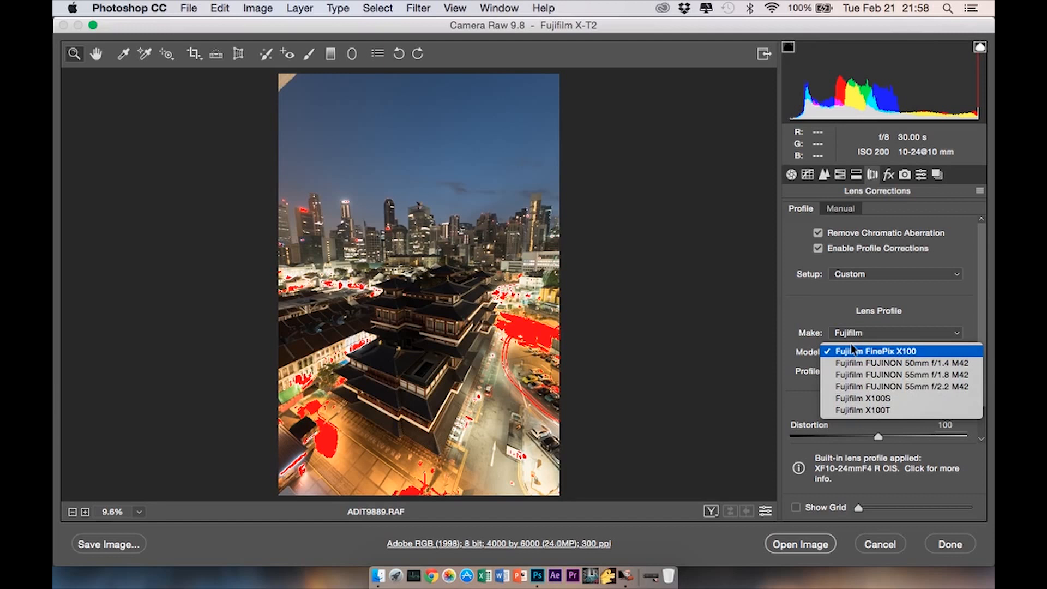
pyautogui.click(865, 349)
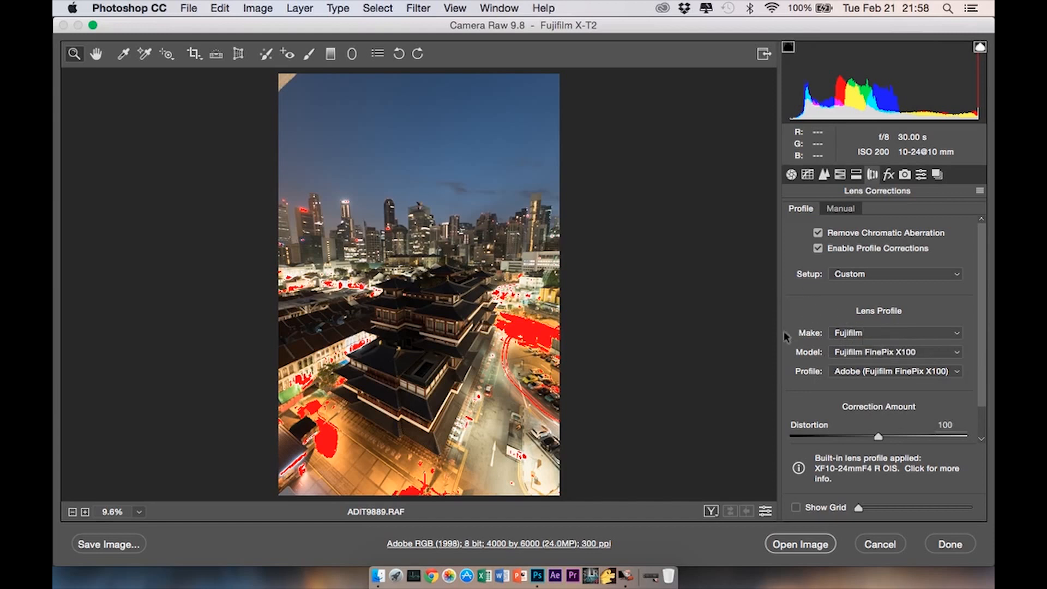
# Review the sharpening and noise reduction settings, and return to the basic tonal adjustments
pyautogui.click(824, 173)
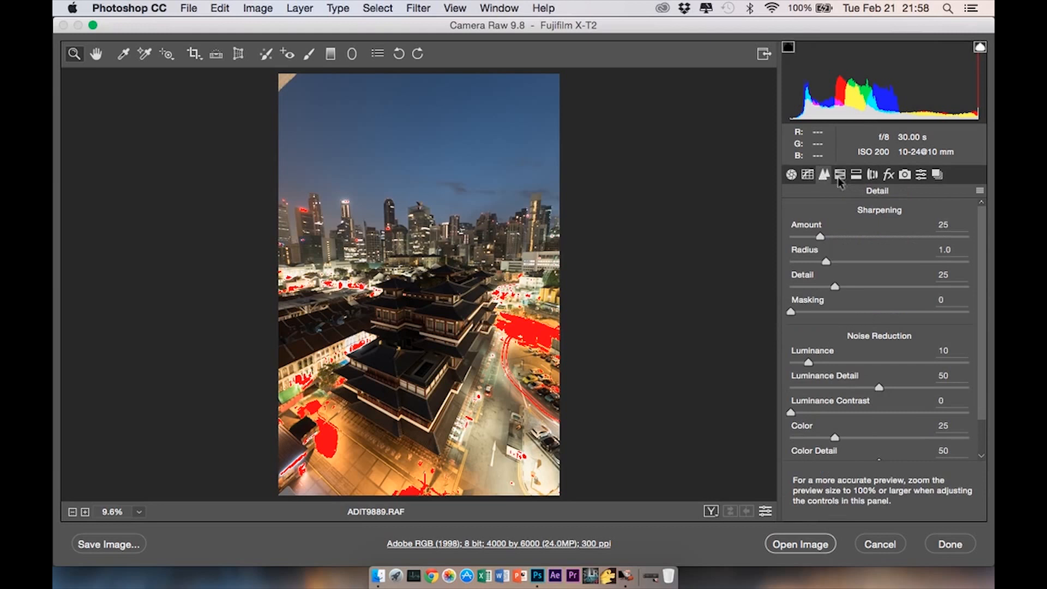
pyautogui.moveTo(810, 360)
pyautogui.mouseDown()
pyautogui.moveTo(791, 357)
pyautogui.moveTo(808, 364)
pyautogui.mouseUp()
pyautogui.click(792, 175)
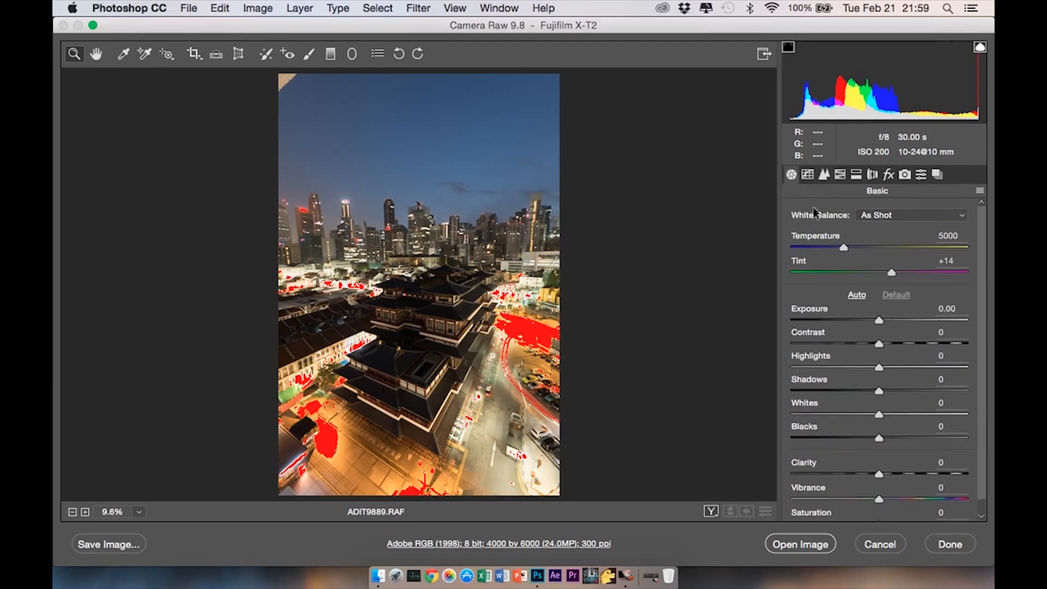
pyautogui.scroll(-1, 873, 298)
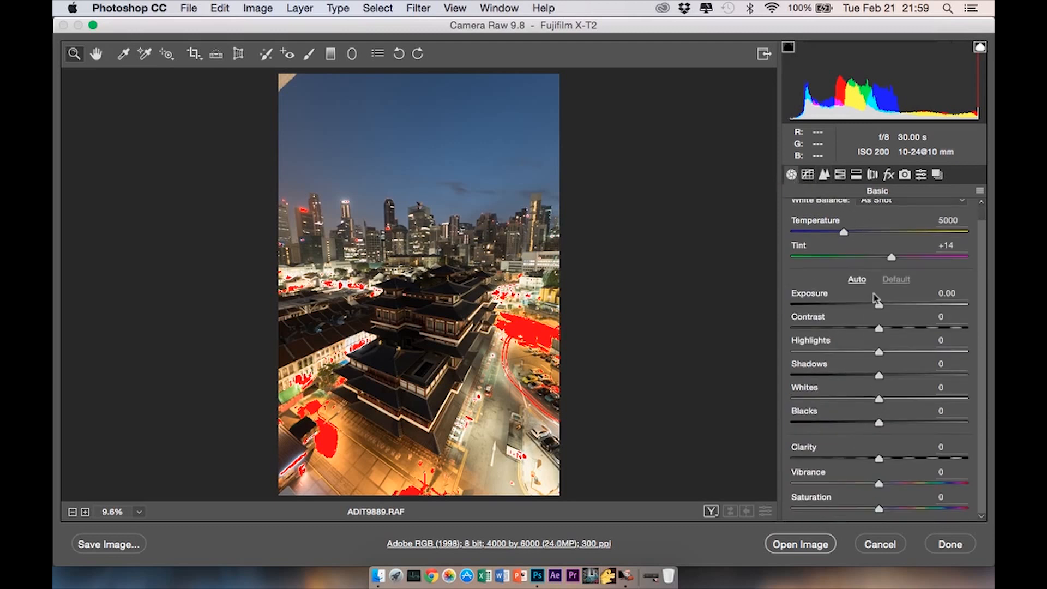
pyautogui.scroll(1, 873, 297)
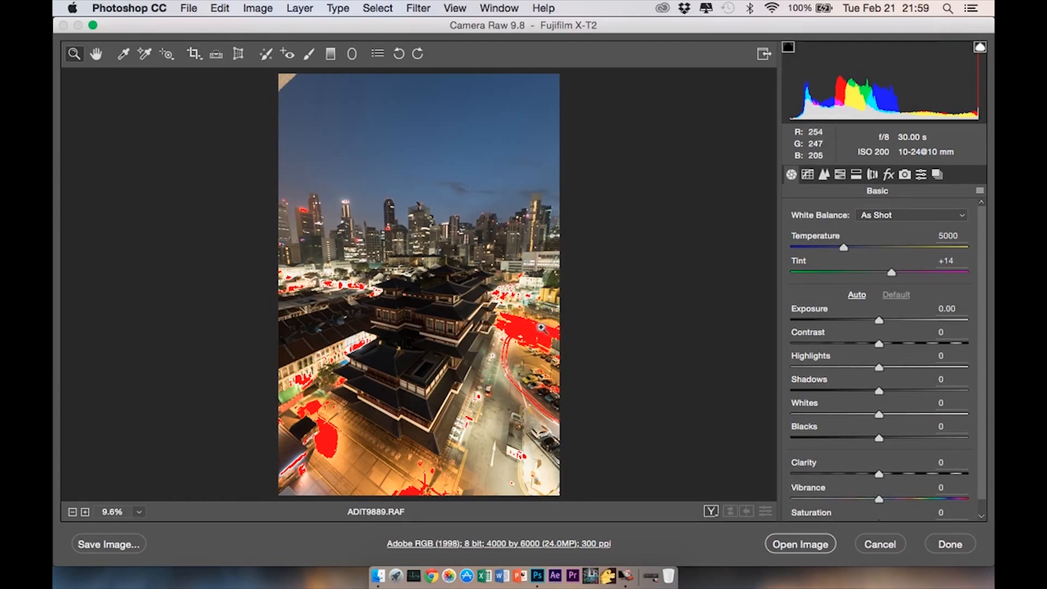
# Toggle the highlight clipping warning repeatedly to inspect the overexposed areas, leaving it switched on
pyautogui.click(980, 49)
pyautogui.click(979, 49)
pyautogui.click(980, 49)
pyautogui.click(980, 50)
pyautogui.click(979, 50)
pyautogui.click(979, 50)
# Lower the photo's Shadows to -48 and its Blacks to -77
pyautogui.moveTo(877, 391); pyautogui.dragTo(836, 390)
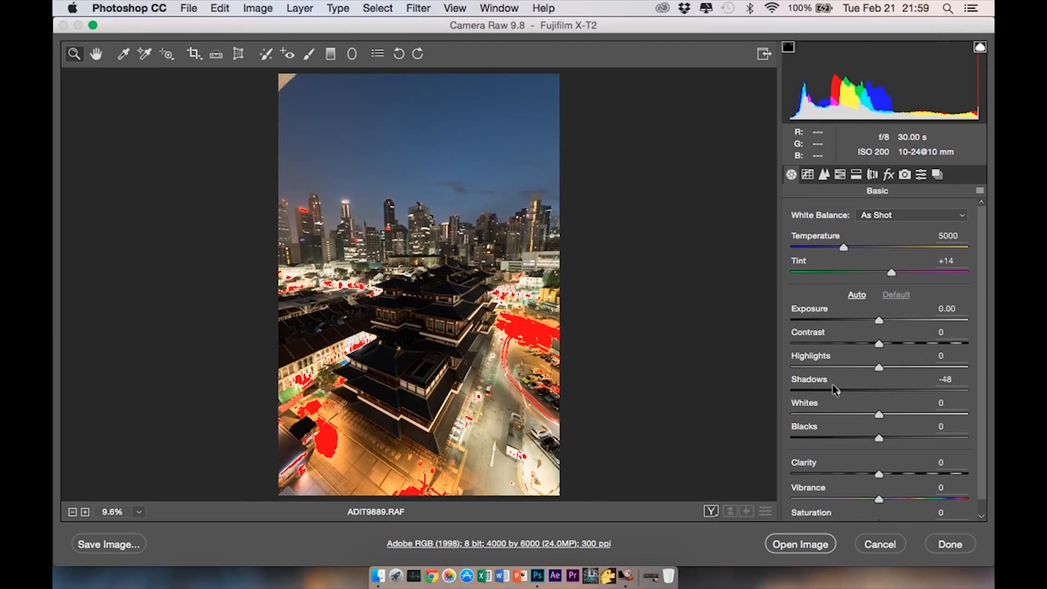
pyautogui.click(812, 437)
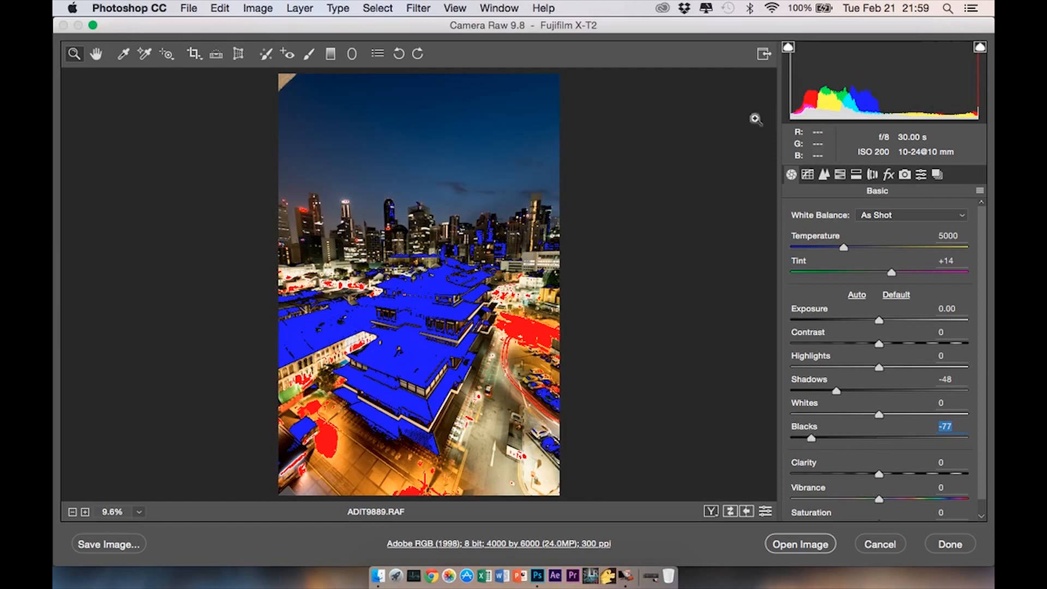
# Toggle the shadow clipping warning repeatedly to inspect the underexposed areas, leaving it switched off
pyautogui.click(788, 49)
pyautogui.click(788, 49)
pyautogui.click(789, 49)
pyautogui.click(789, 49)
pyautogui.click(789, 49)
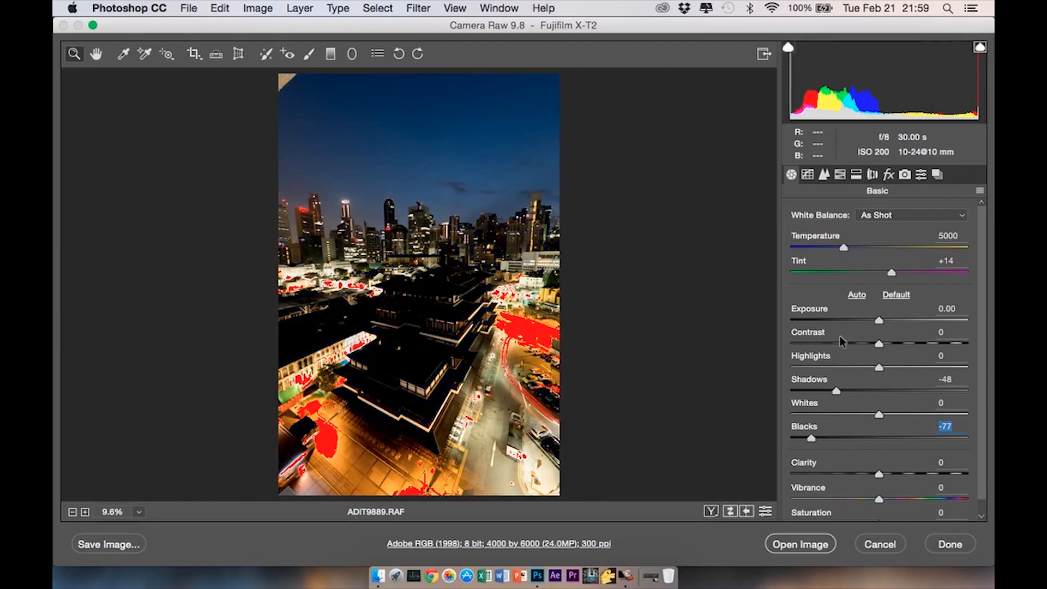
# Reset the photo's basic tonal adjustments to their defaults and apply the automatic tone correction
pyautogui.doubleClick(811, 437)
pyautogui.click(899, 295)
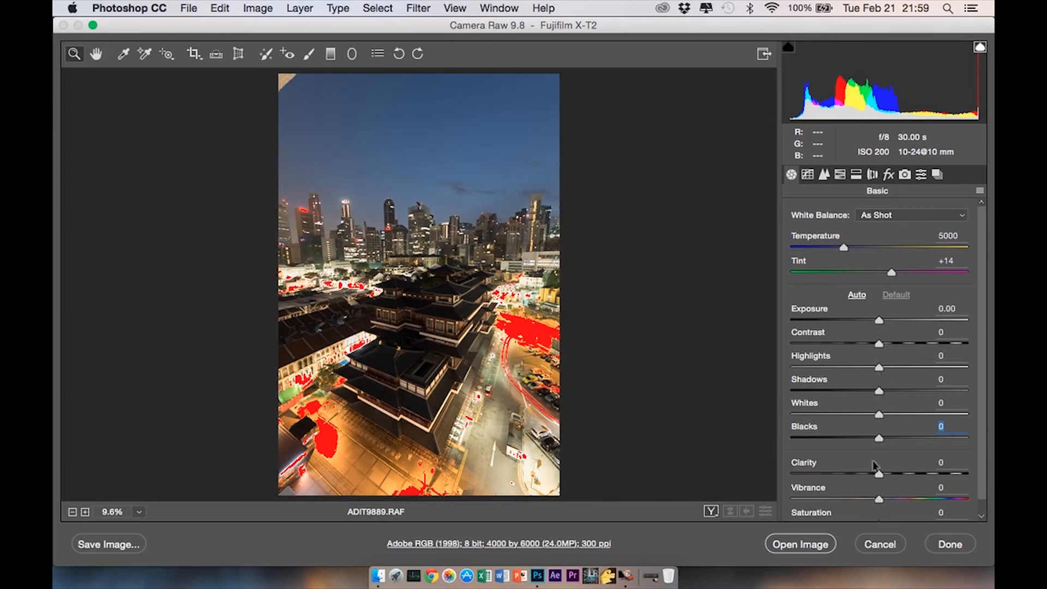
pyautogui.click(859, 293)
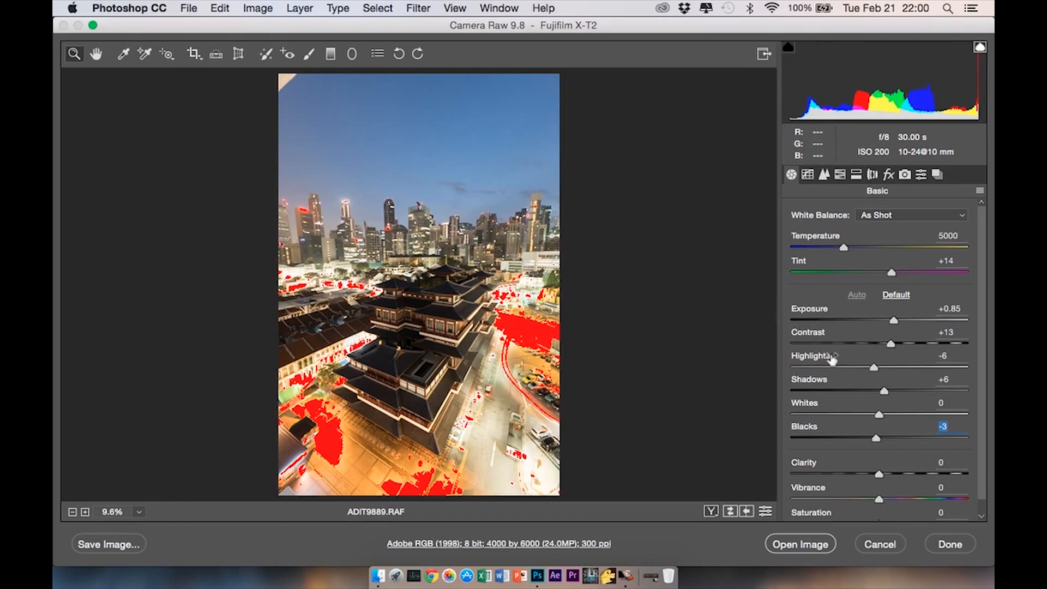
# Lower the photo's Highlights to -69 and its Whites to -70 to recover the overexposed areas
pyautogui.click(818, 366)
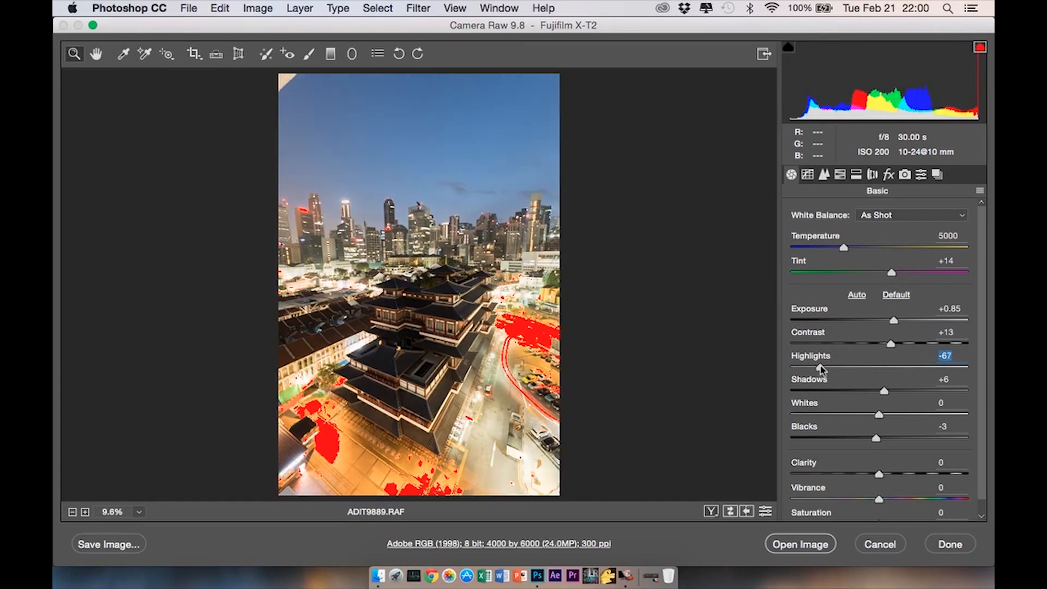
pyautogui.moveTo(859, 361); pyautogui.dragTo(817, 359)
pyautogui.click(815, 414)
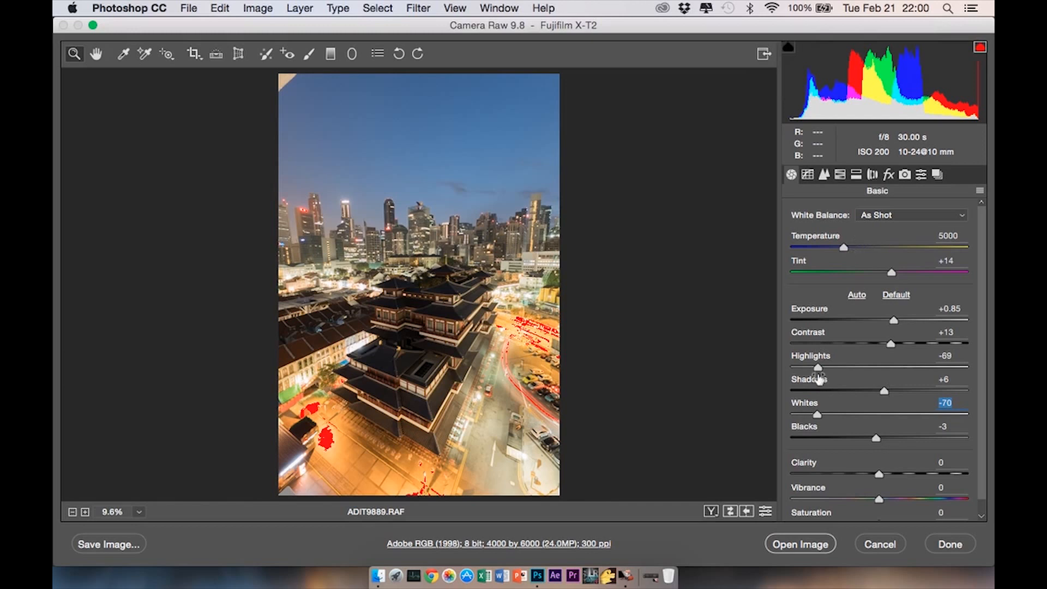
# Set Shadows to +58, Blacks to +22, Contrast to +46 and Exposure to +0.25
pyautogui.click(929, 390)
pyautogui.click(898, 437)
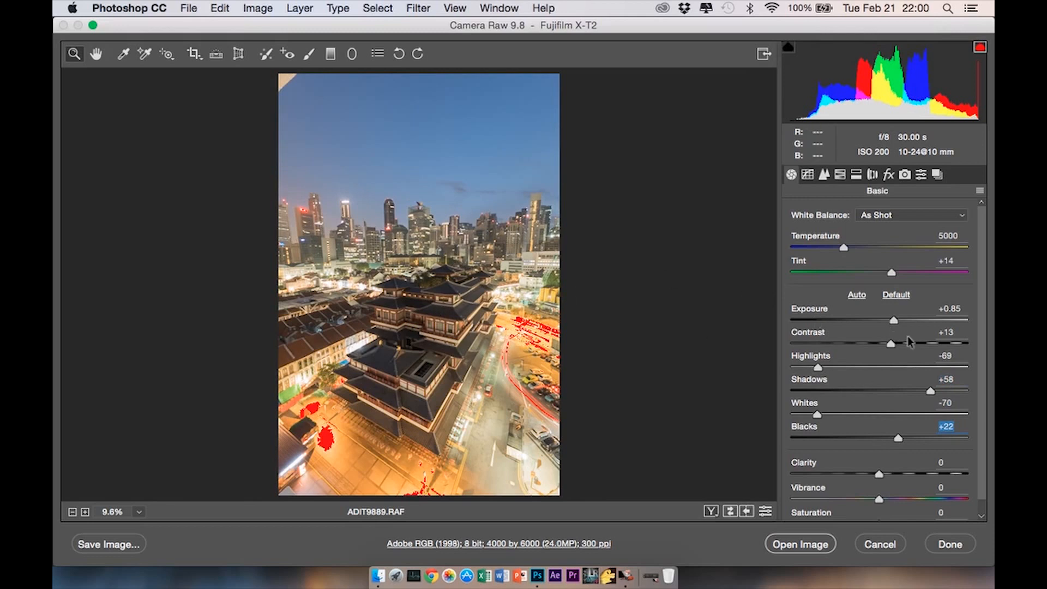
pyautogui.moveTo(914, 339)
pyautogui.mouseDown()
pyautogui.moveTo(874, 340)
pyautogui.moveTo(920, 342)
pyautogui.mouseUp()
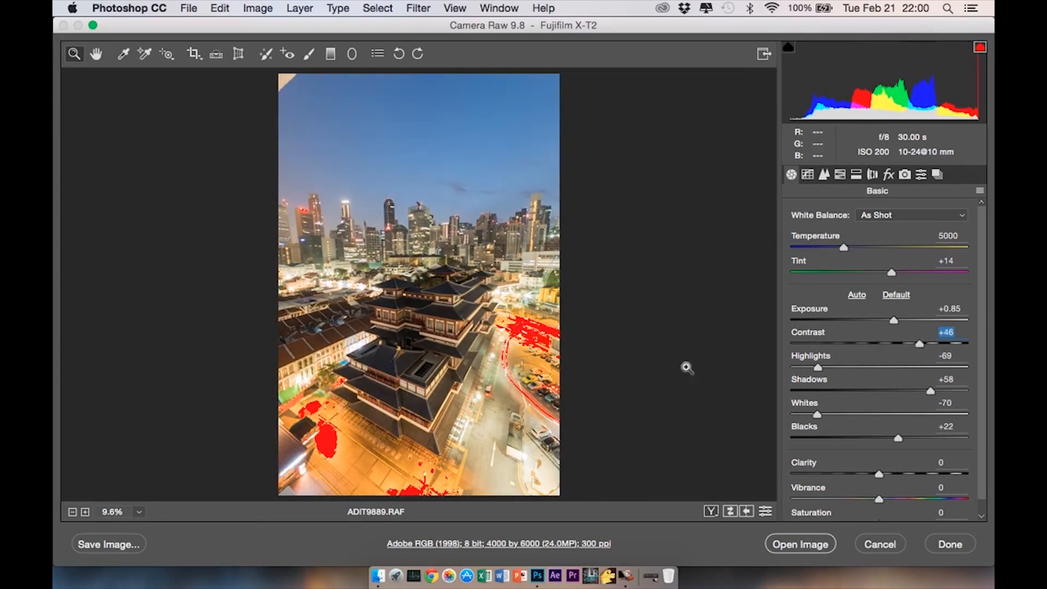
pyautogui.moveTo(885, 315); pyautogui.dragTo(876, 314)
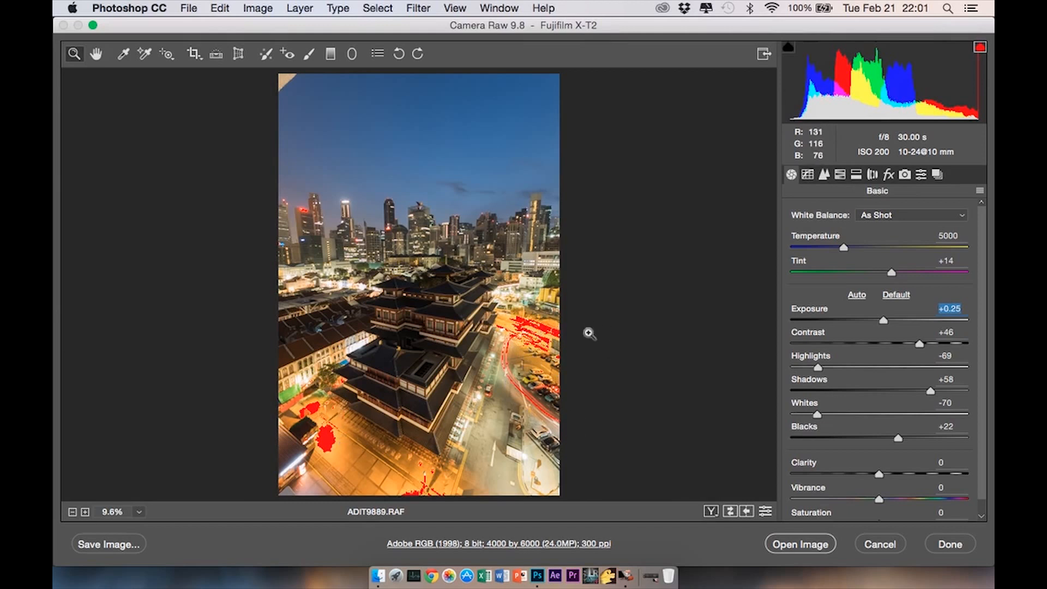
# Toggle the highlight clipping warning to compare the overexposed street areas, leaving it switched on
pyautogui.click(980, 48)
pyautogui.click(980, 46)
pyautogui.click(980, 47)
pyautogui.click(980, 47)
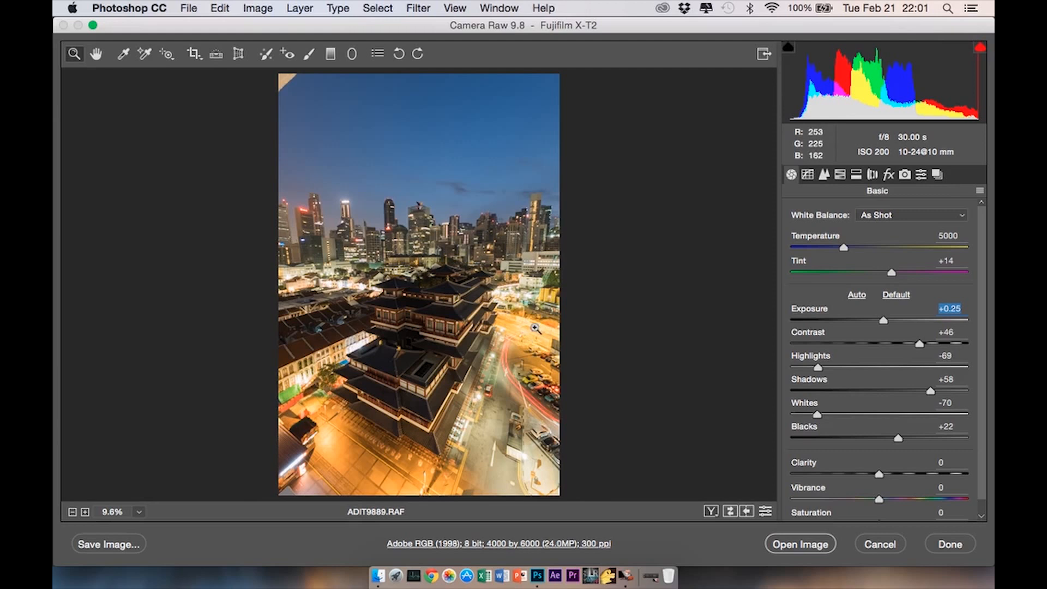
pyautogui.click(979, 48)
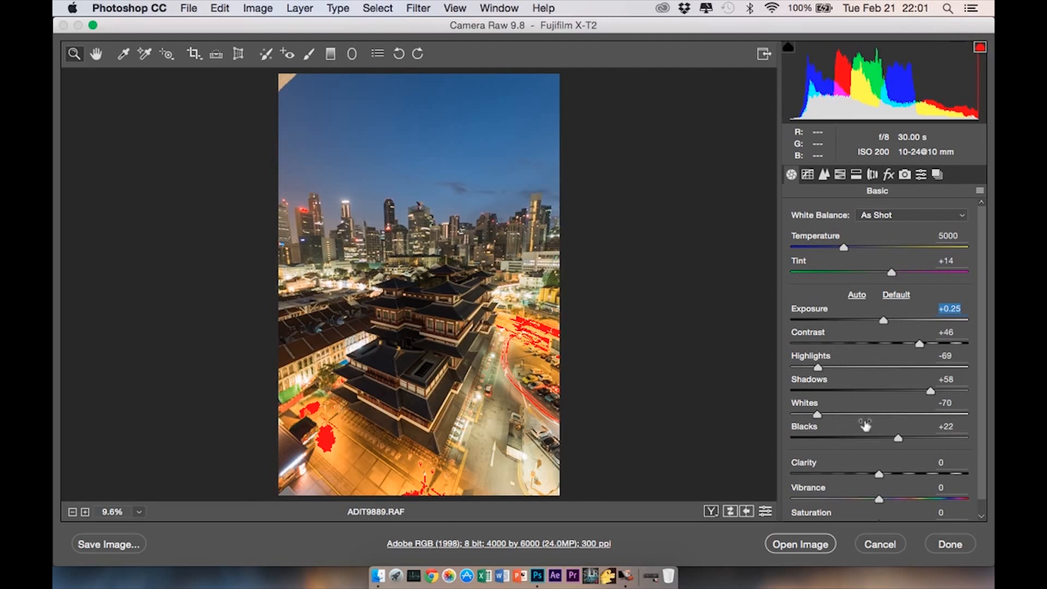
# Lower the luminance of Oranges to -28 and of Yellows to -27 in the HSL adjustments
pyautogui.click(837, 174)
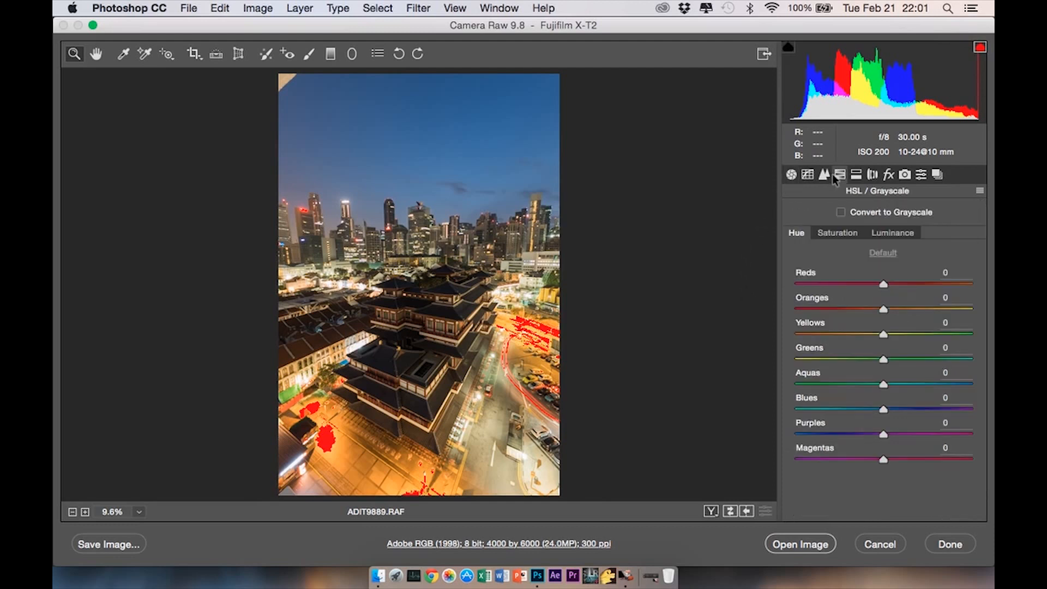
pyautogui.click(873, 228)
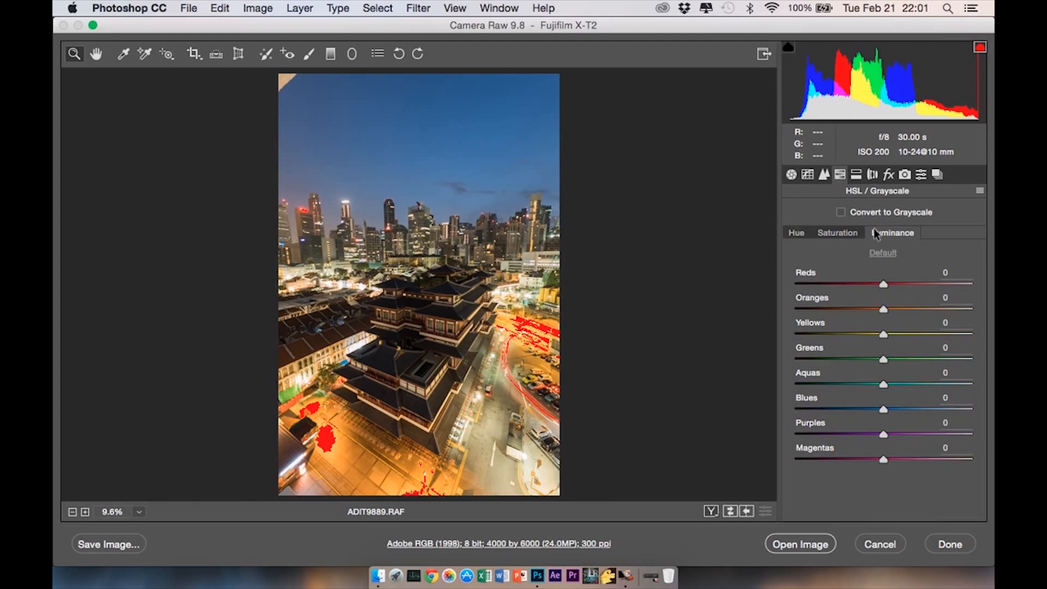
pyautogui.moveTo(881, 307); pyautogui.dragTo(854, 308)
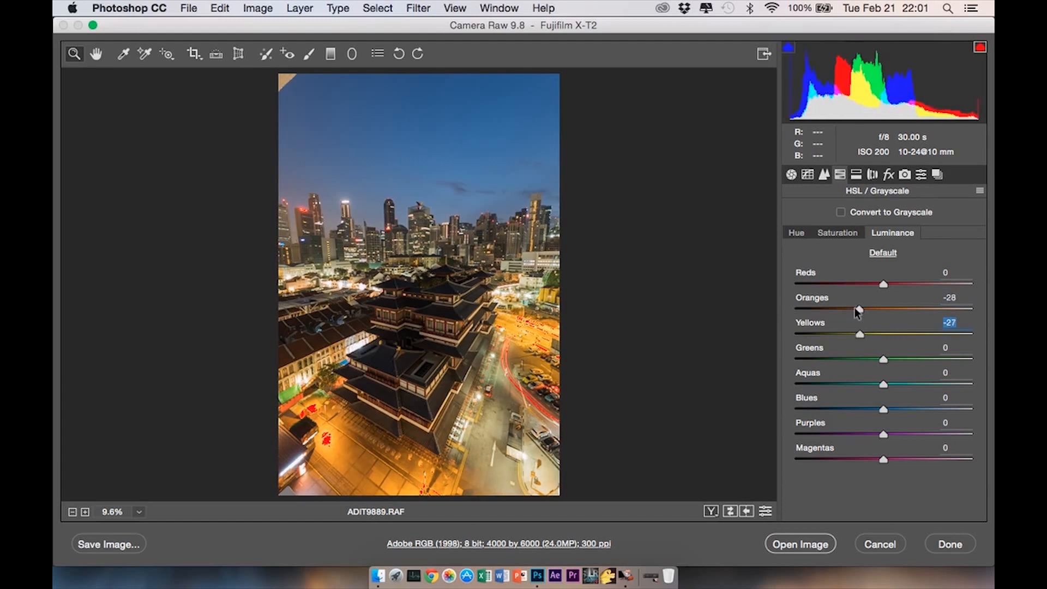
# Lower the saturation of Yellows to -26 and Oranges to -12, and the luminance of Reds to -22
pyautogui.click(838, 233)
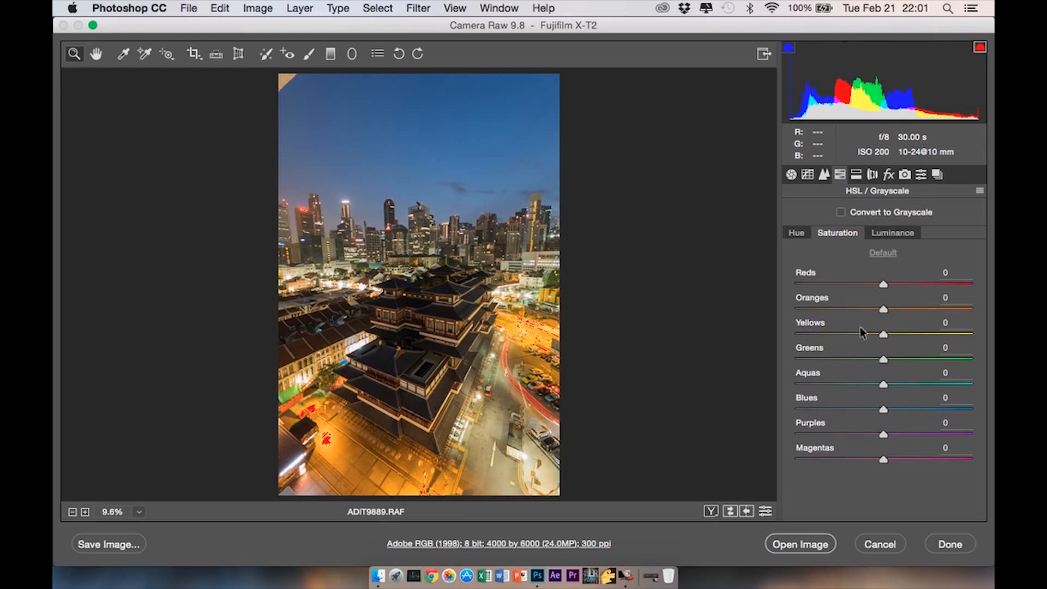
pyautogui.click(860, 332)
pyautogui.moveTo(883, 309); pyautogui.dragTo(872, 308)
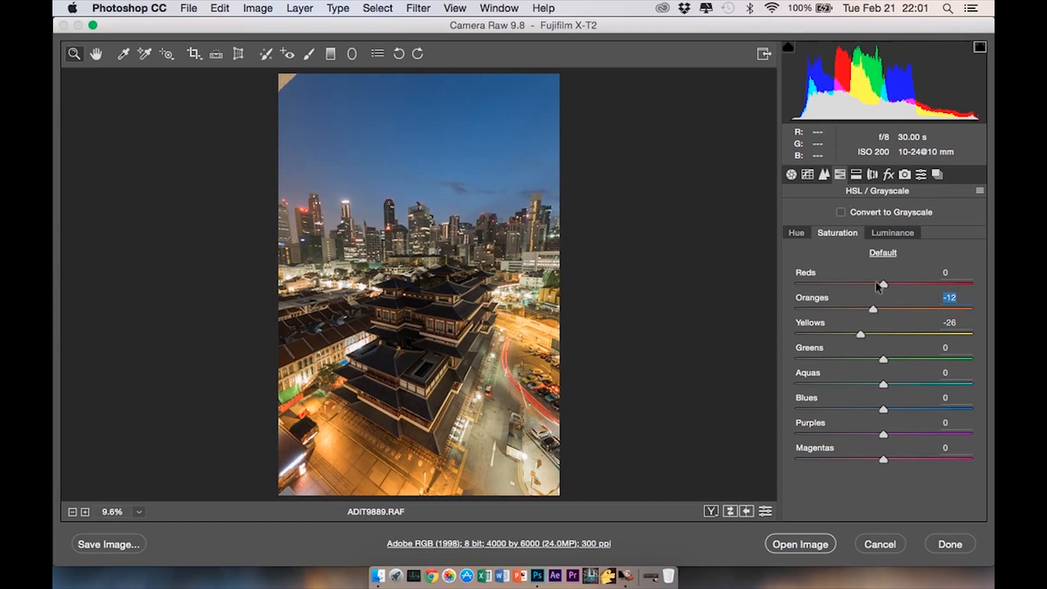
pyautogui.moveTo(863, 284); pyautogui.dragTo(867, 284)
pyautogui.click(882, 237)
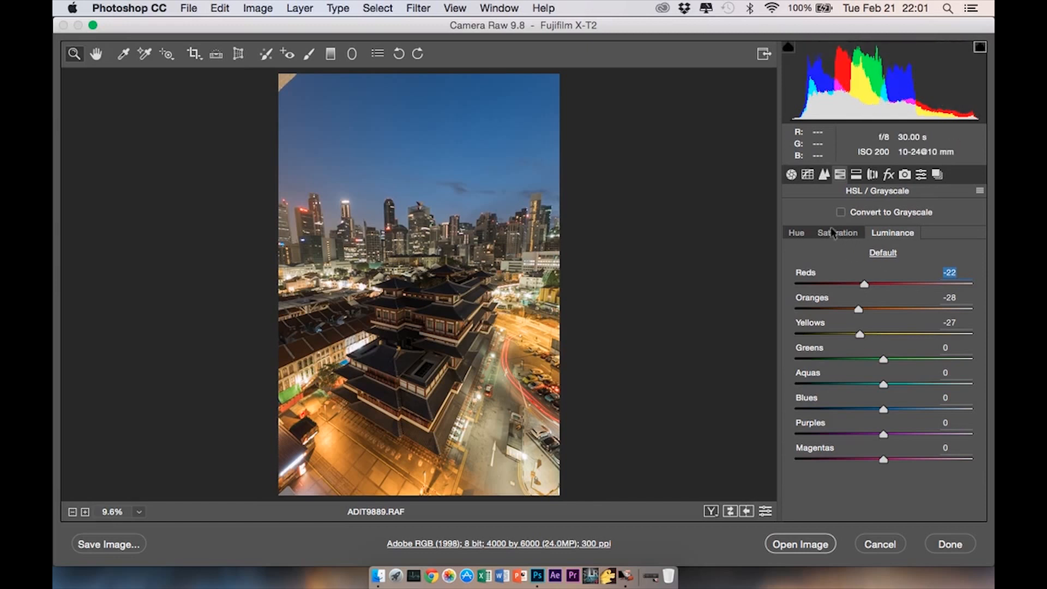
# Set Clarity to +14, Vibrance to +24, Saturation to +8 and Exposure to +0.75 in the basic adjustments
pyautogui.click(790, 174)
pyautogui.scroll(-1, 894, 384)
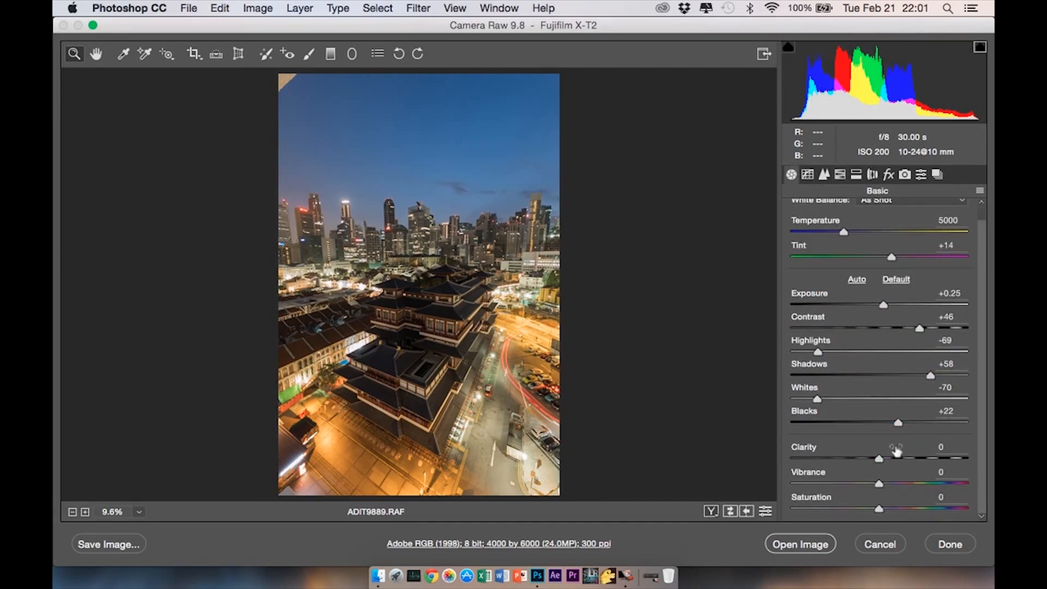
pyautogui.moveTo(878, 457); pyautogui.dragTo(892, 479)
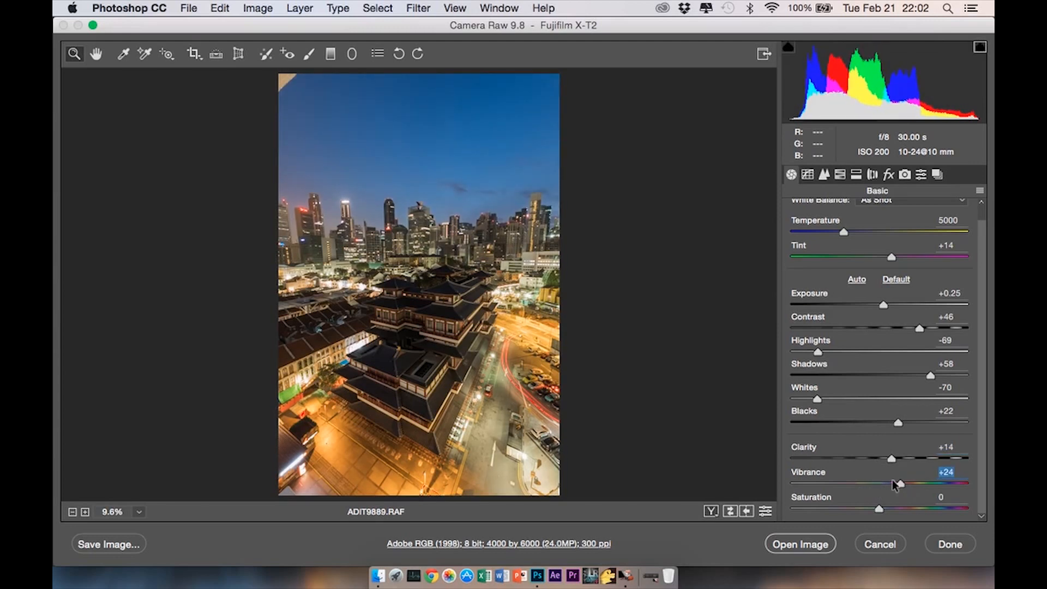
pyautogui.moveTo(878, 502); pyautogui.dragTo(881, 501)
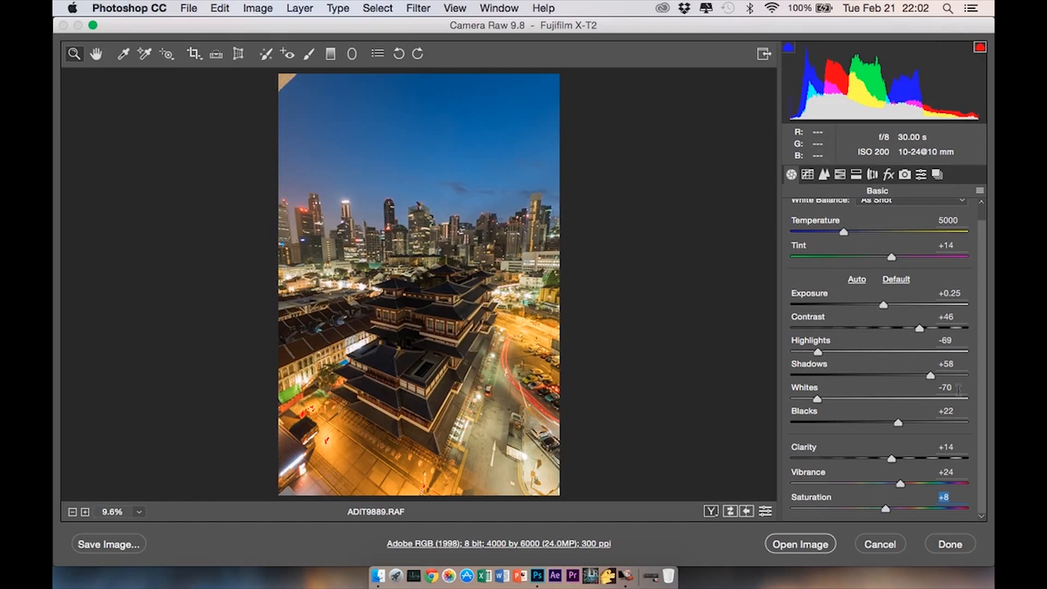
pyautogui.moveTo(880, 298); pyautogui.dragTo(888, 300)
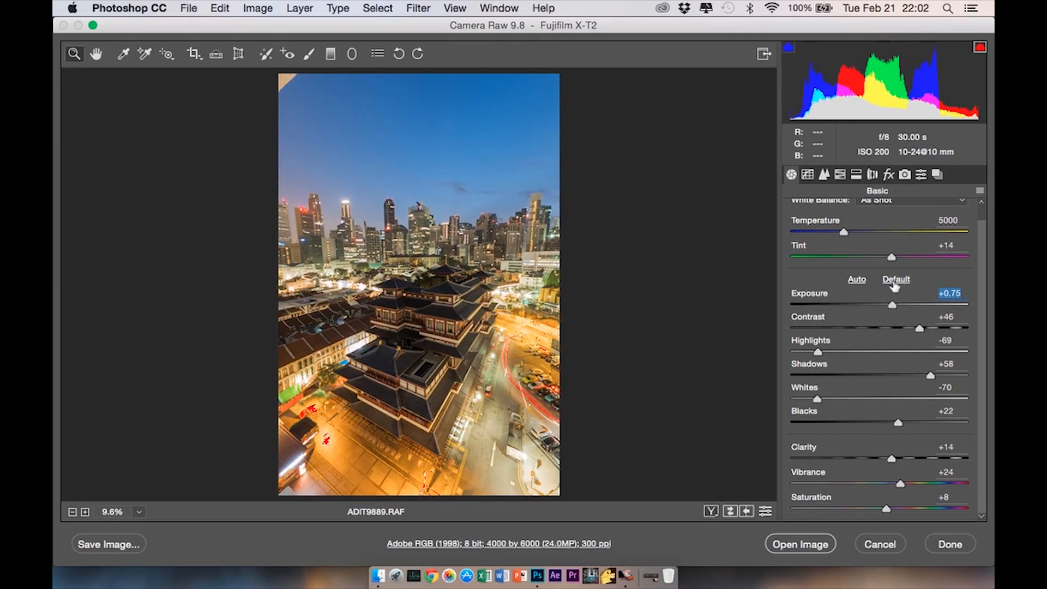
pyautogui.scroll(1, 893, 285)
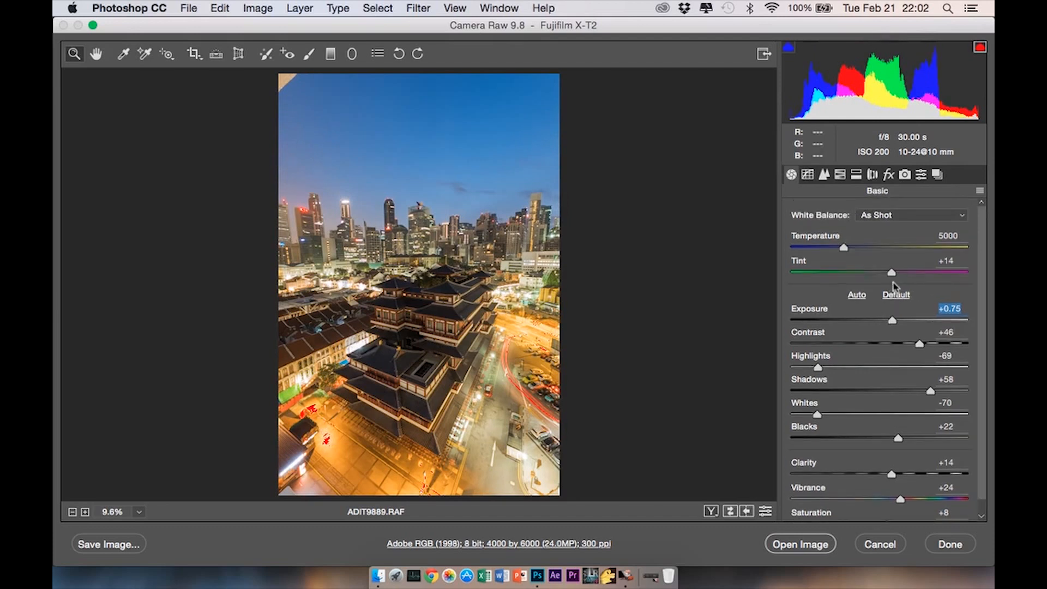
# Lower the parametric tone curve's Highlights to -32 and its Lights to -11
pyautogui.click(807, 174)
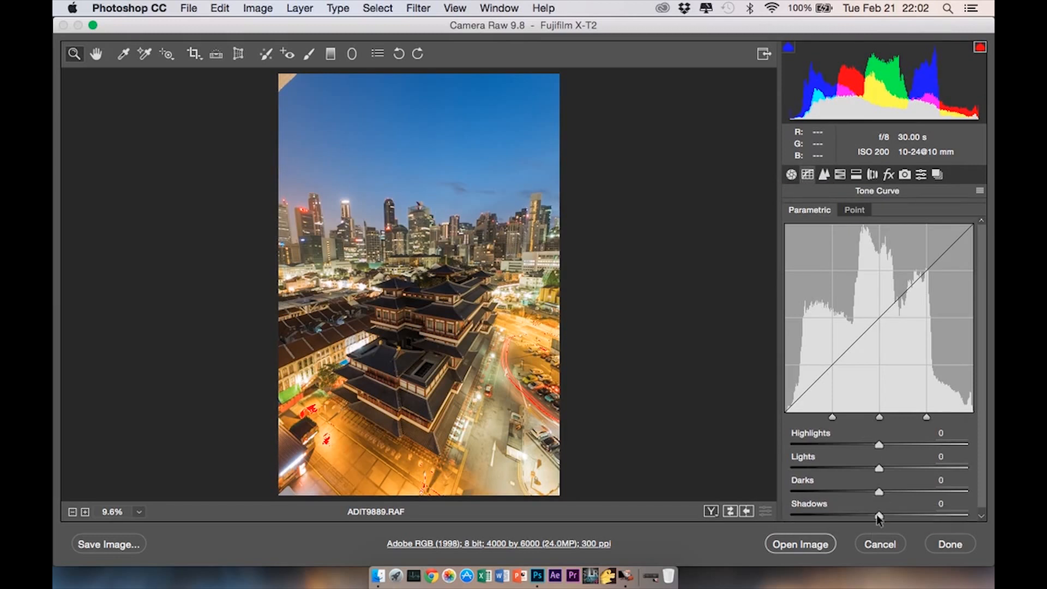
pyautogui.scroll(-1, 859, 430)
pyautogui.moveTo(855, 440); pyautogui.dragTo(868, 461)
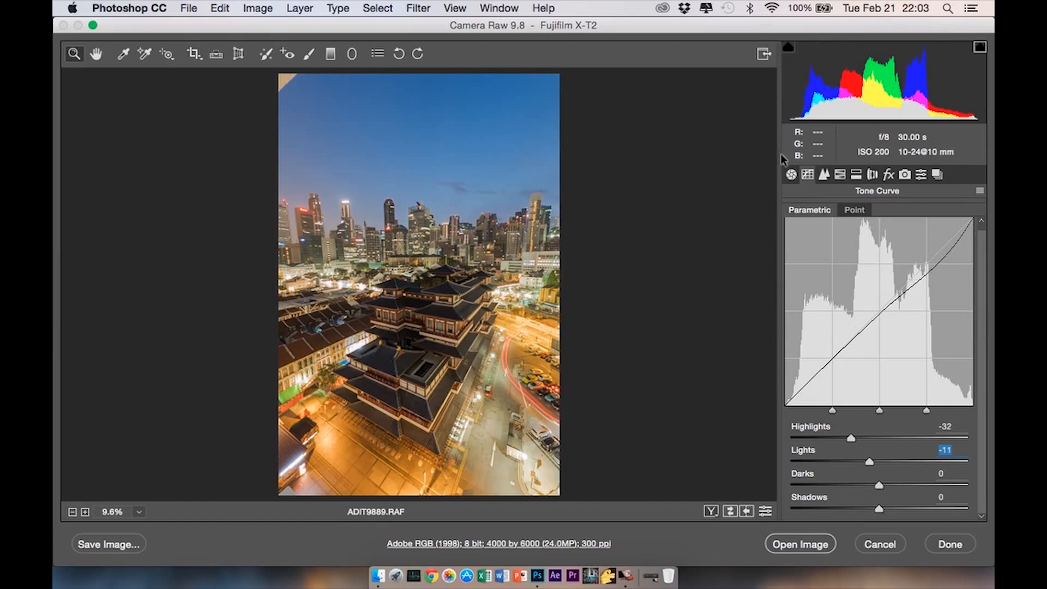
# Try darker and brighter Exposure values between -1.10 and +1.40, and settle on +0.70
pyautogui.click(789, 175)
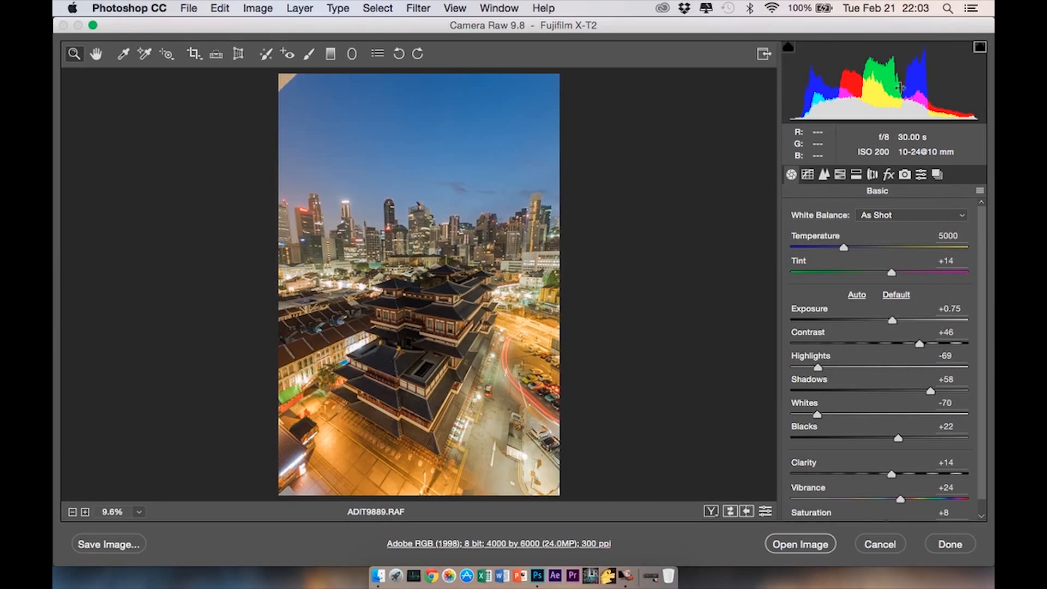
pyautogui.moveTo(888, 319); pyautogui.dragTo(858, 319)
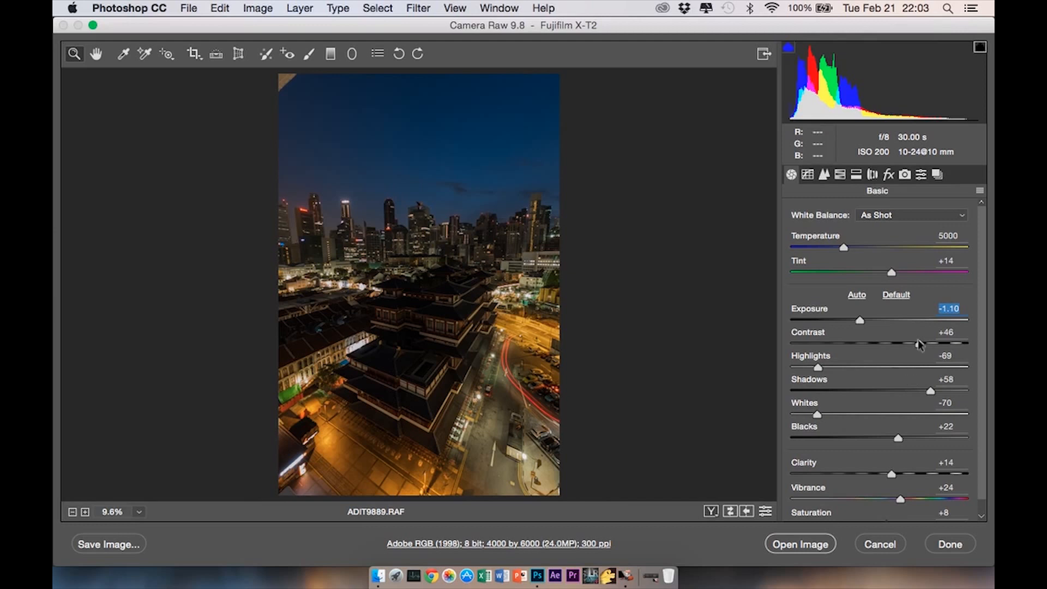
pyautogui.moveTo(851, 316); pyautogui.dragTo(897, 315)
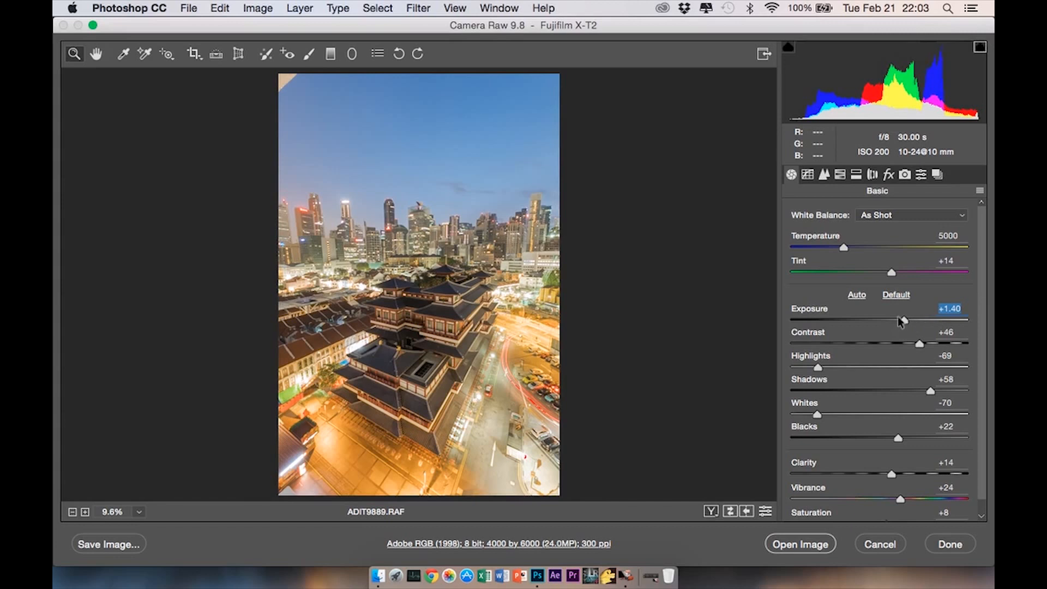
pyautogui.click(881, 315)
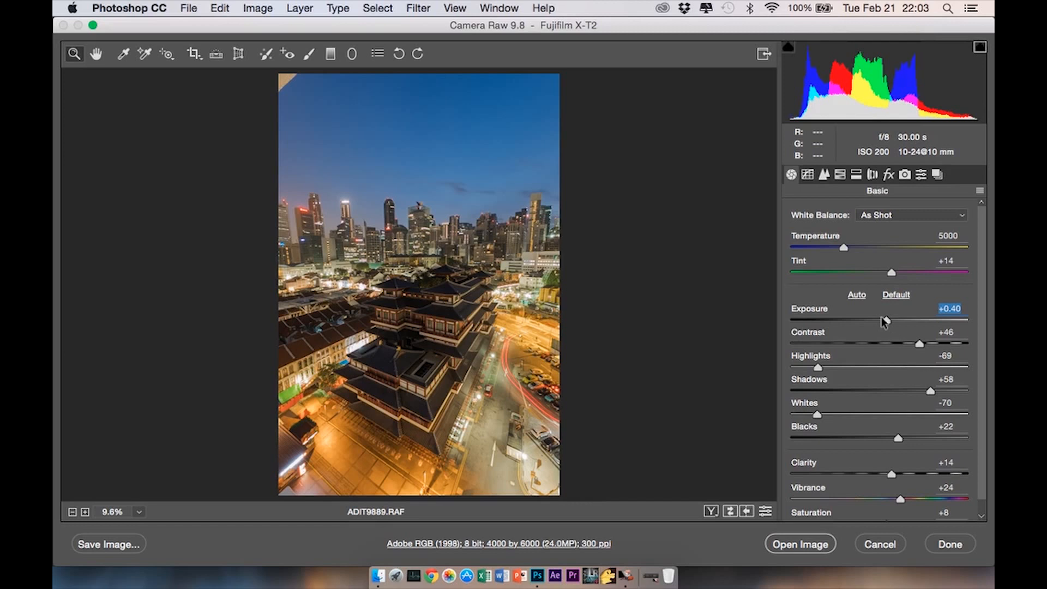
pyautogui.moveTo(886, 317)
pyautogui.mouseDown()
pyautogui.moveTo(898, 317)
pyautogui.moveTo(889, 317)
pyautogui.mouseUp()
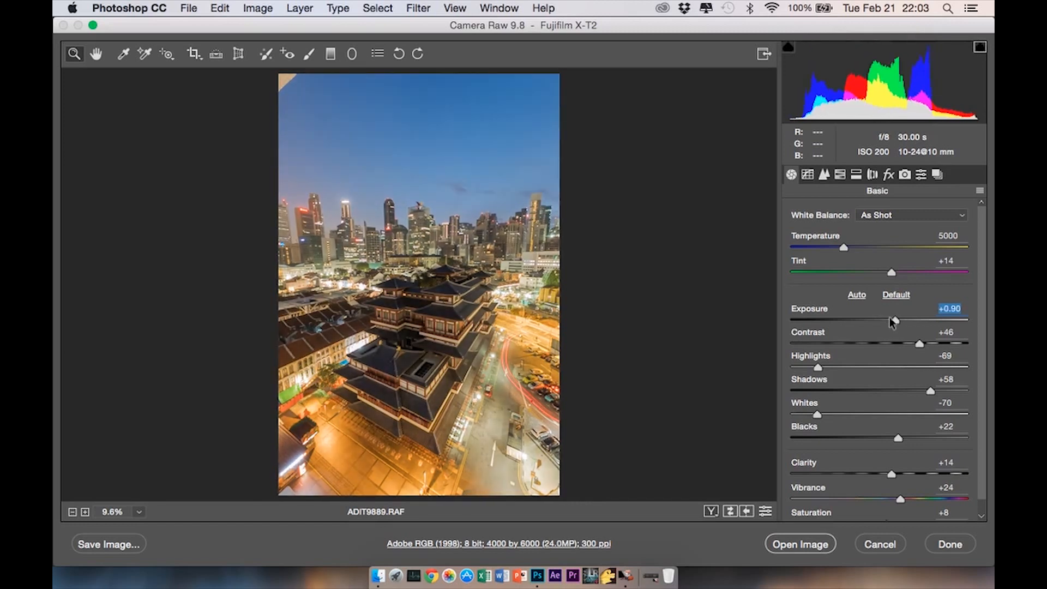
pyautogui.moveTo(890, 320); pyautogui.dragTo(888, 322)
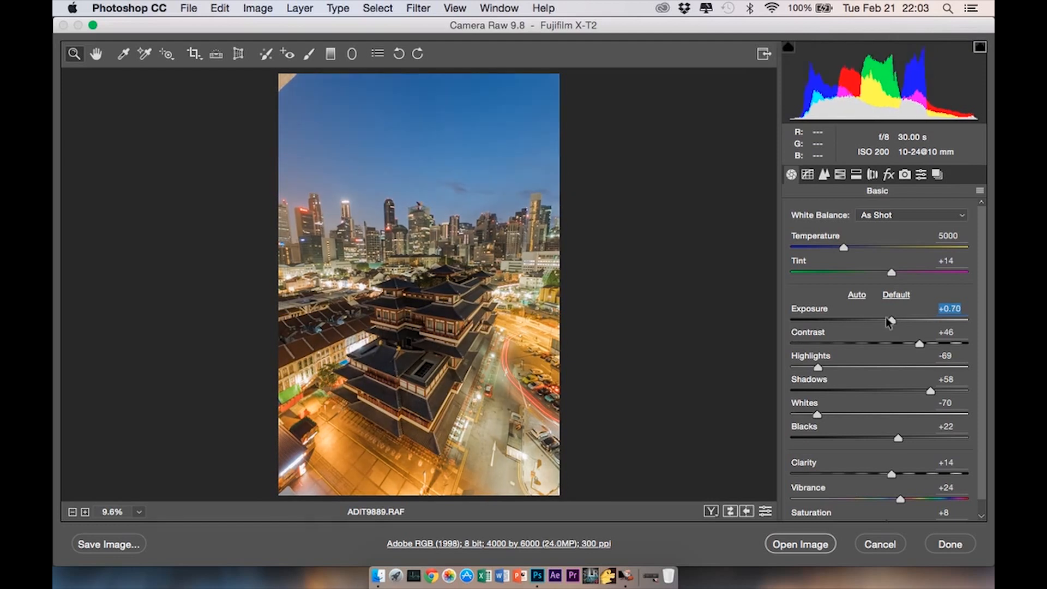
# Open the adjusted photo in Photoshop and unlock its Background layer
pyautogui.click(804, 542)
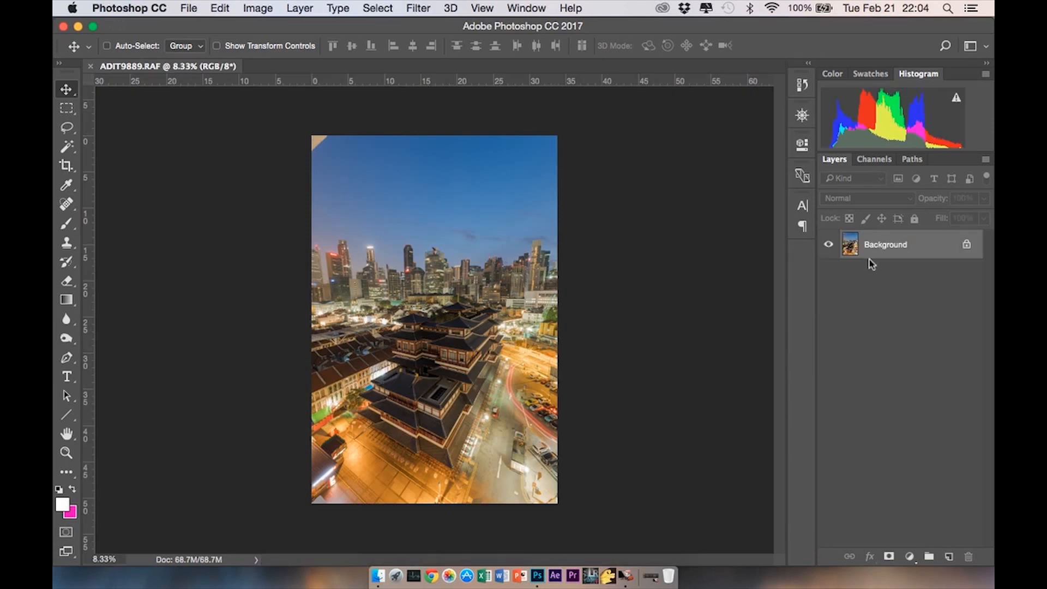
pyautogui.click(967, 245)
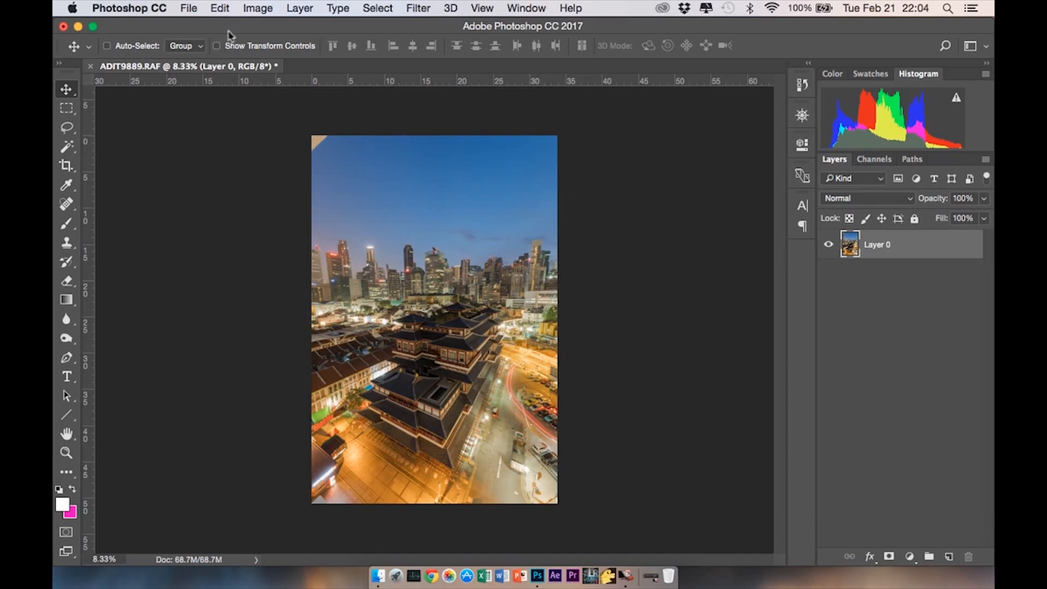
# Apply a Perspective transform to the photo layer, spreading its bottom corners outward to a width of 141.06%
pyautogui.click(221, 9)
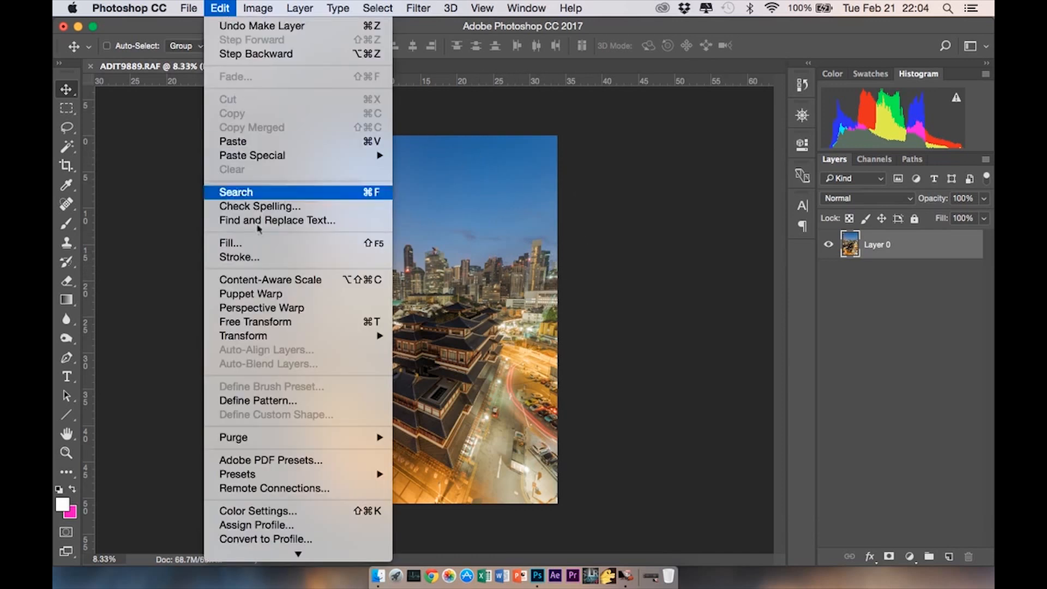
pyautogui.moveTo(287, 337)
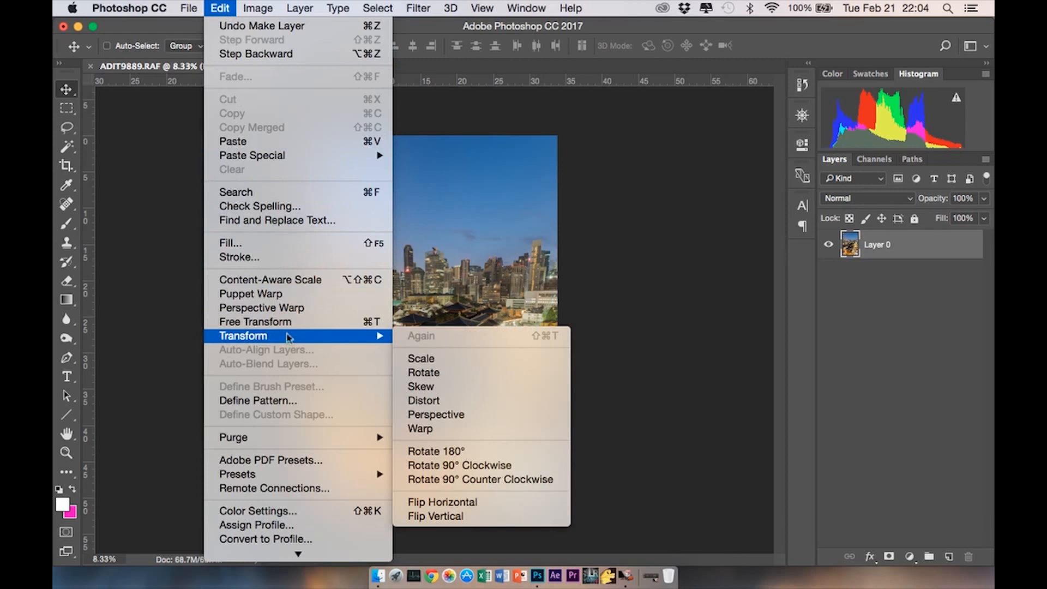
pyautogui.click(425, 419)
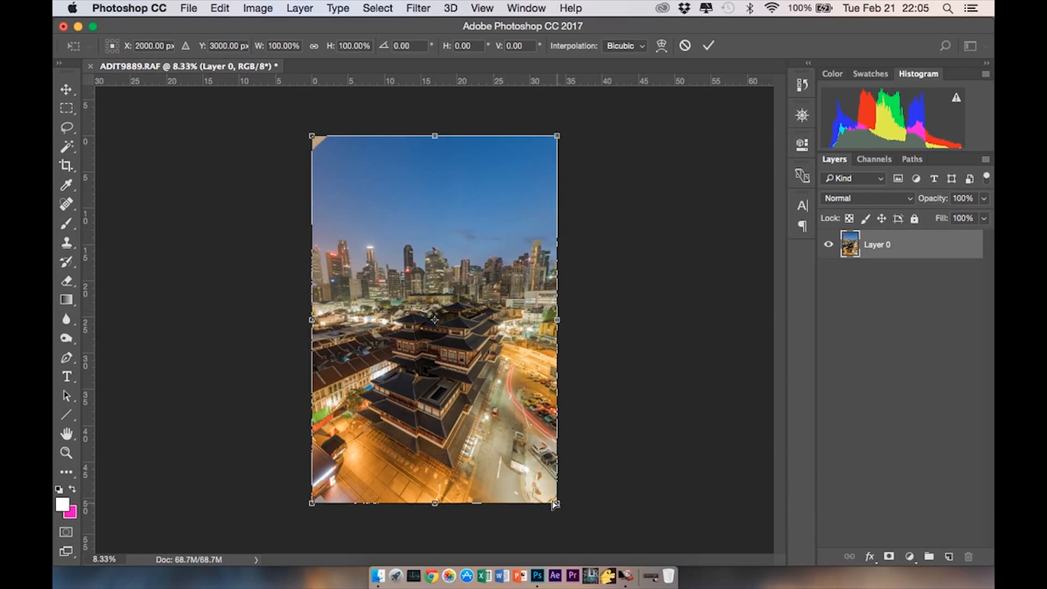
pyautogui.moveTo(555, 505); pyautogui.dragTo(604, 496)
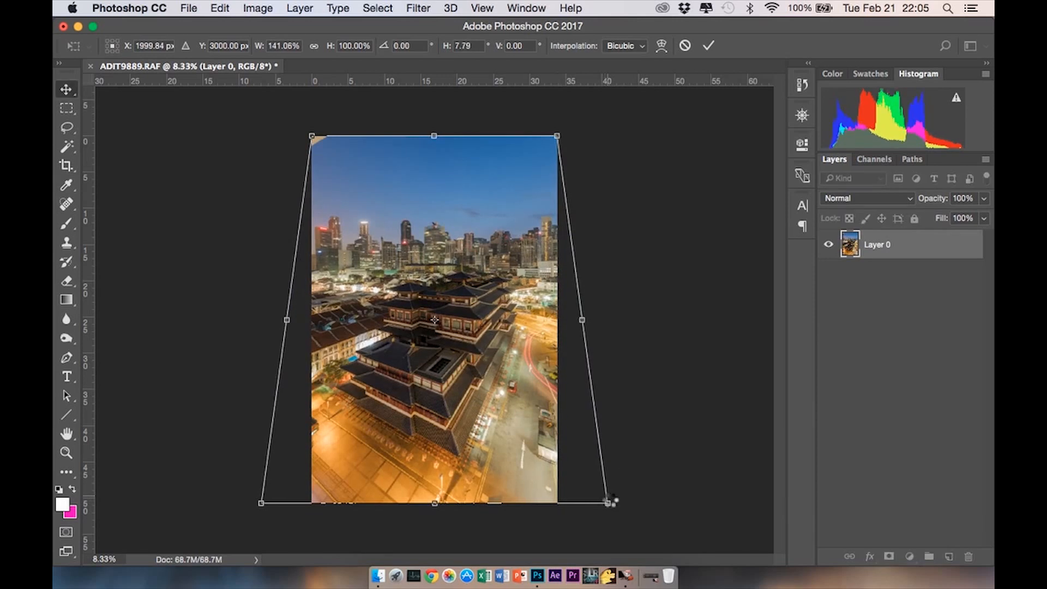
pyautogui.press('Escape')
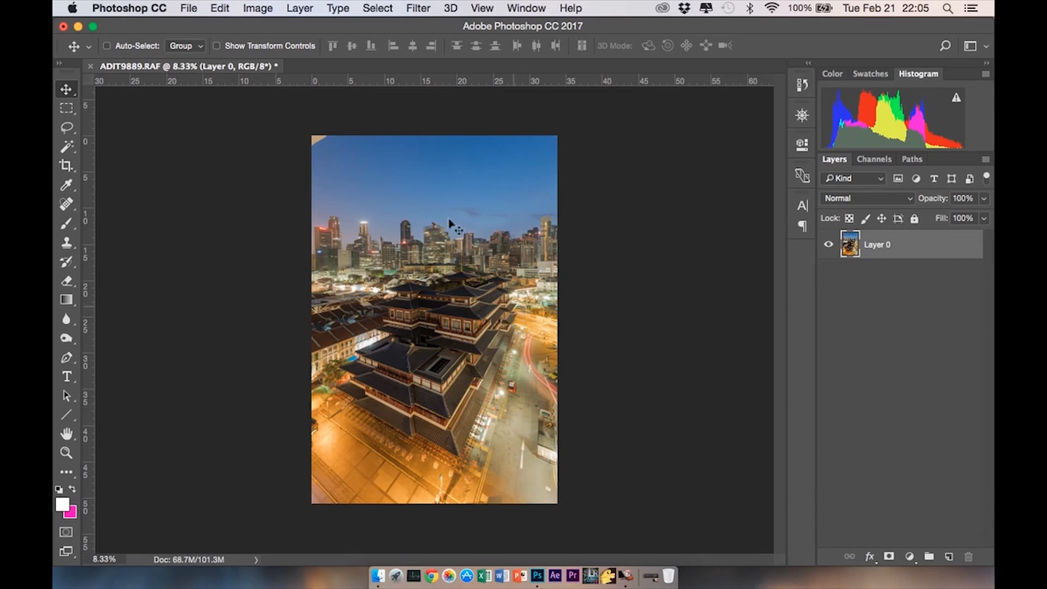
# Stretch the photo layer's height to 113.63% and shift it up to Y 3064 px so it fills the canvas
pyautogui.click(217, 46)
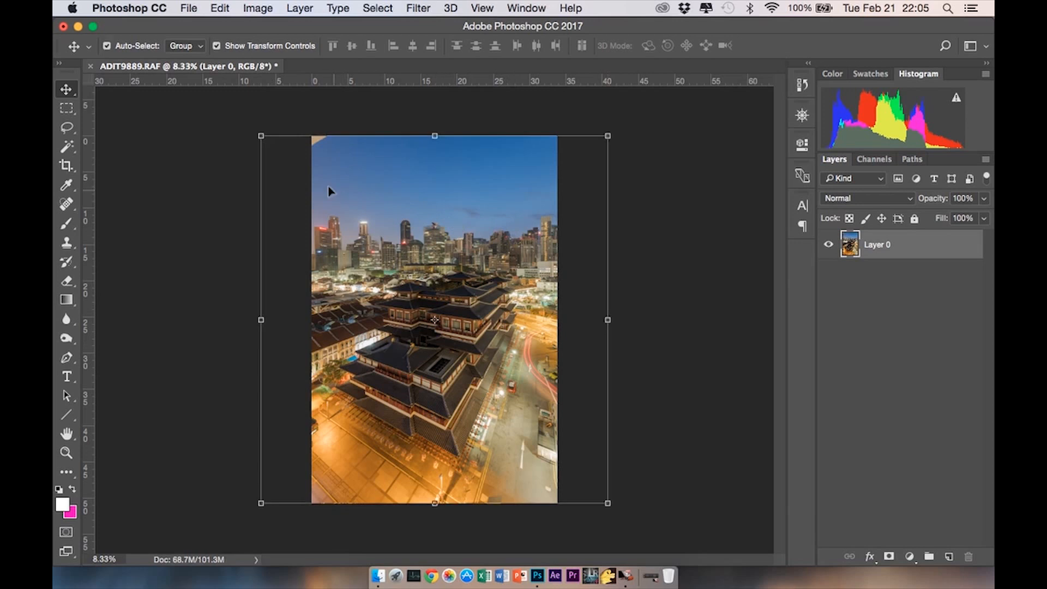
pyautogui.press('super+minus')
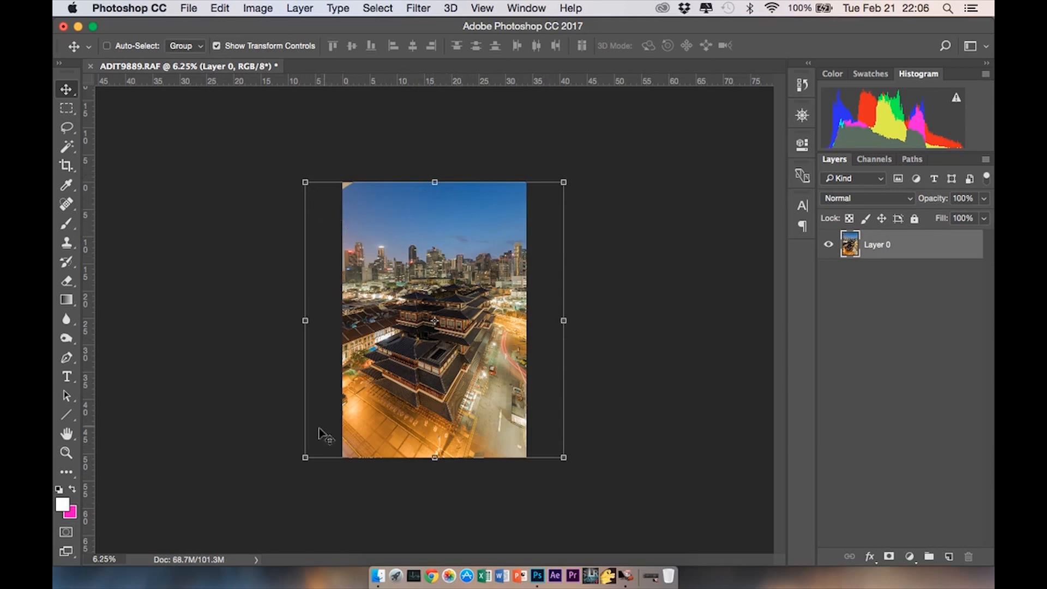
pyautogui.moveTo(437, 458); pyautogui.dragTo(440, 494)
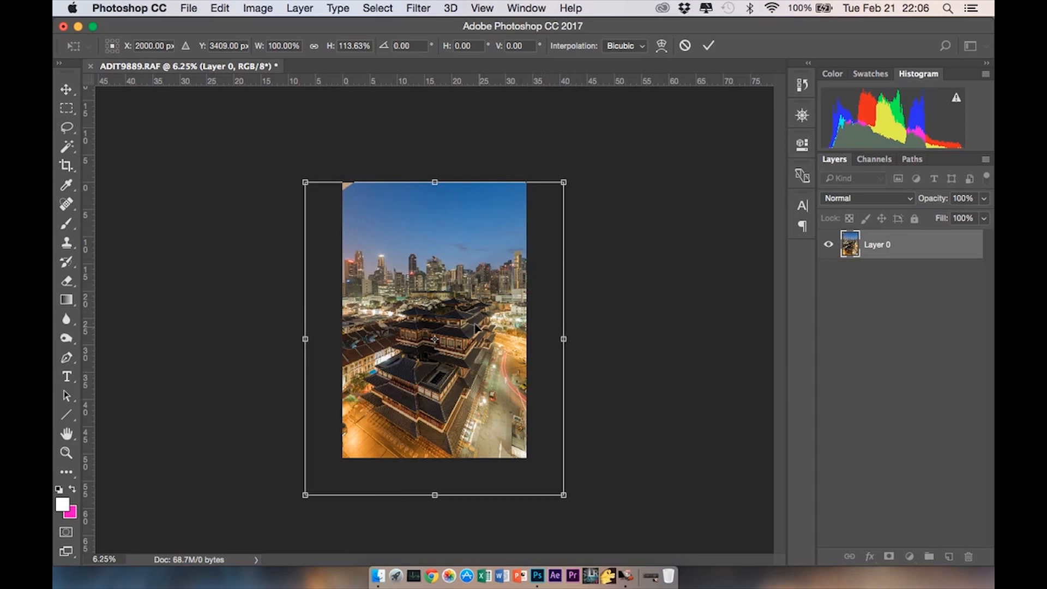
pyautogui.moveTo(476, 321); pyautogui.dragTo(476, 315)
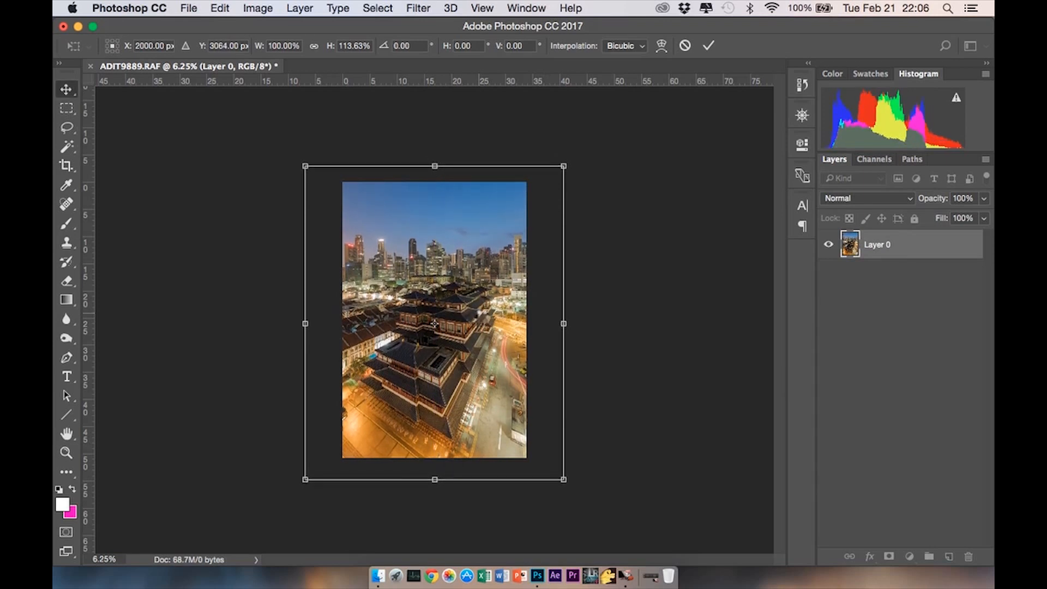
pyautogui.press('Return')
# Crop the stretched photo to the canvas area at a 2:3 ratio with the crop box rotated to portrait
pyautogui.click(66, 165)
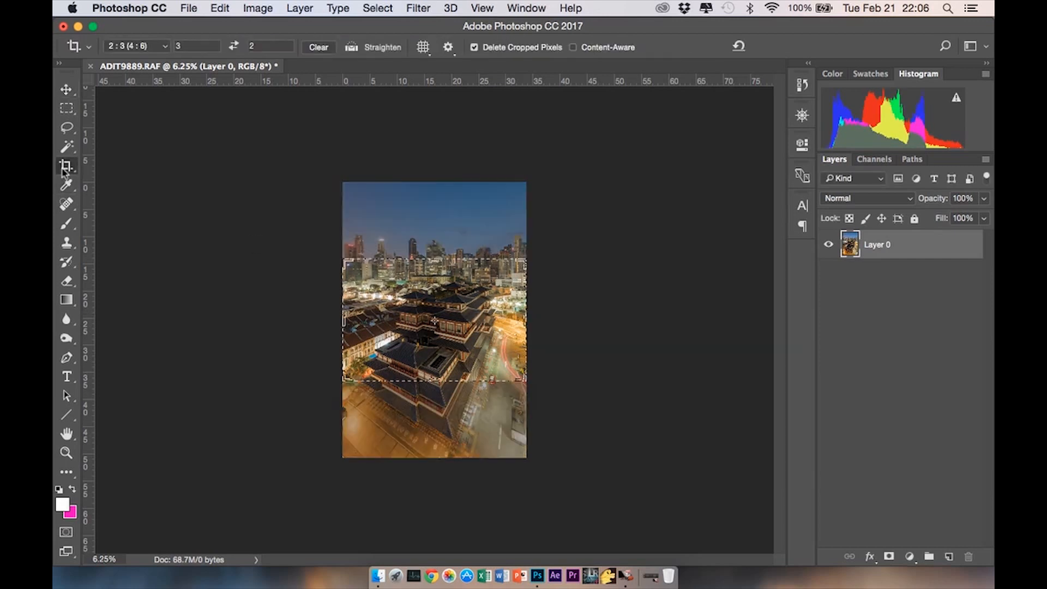
pyautogui.rightClick(484, 299)
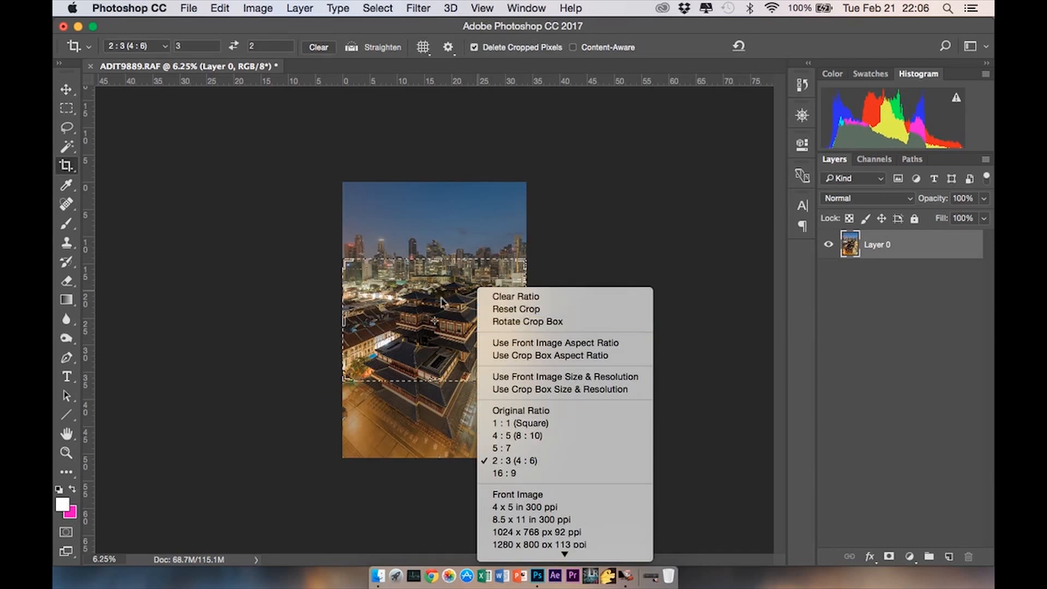
pyautogui.click(525, 322)
pyautogui.rightClick(481, 297)
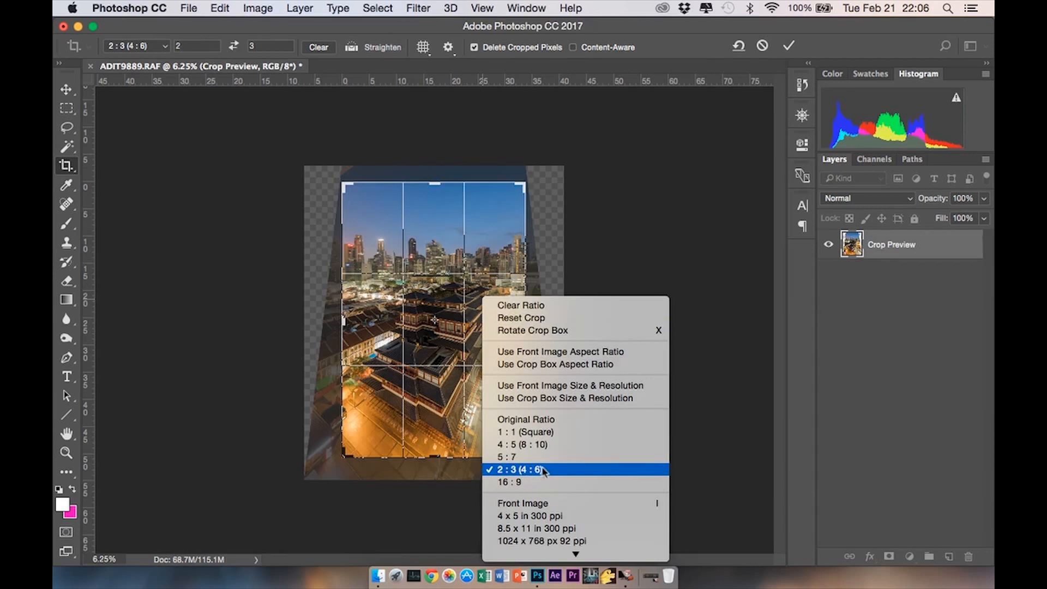
pyautogui.click(464, 268)
pyautogui.press('Return')
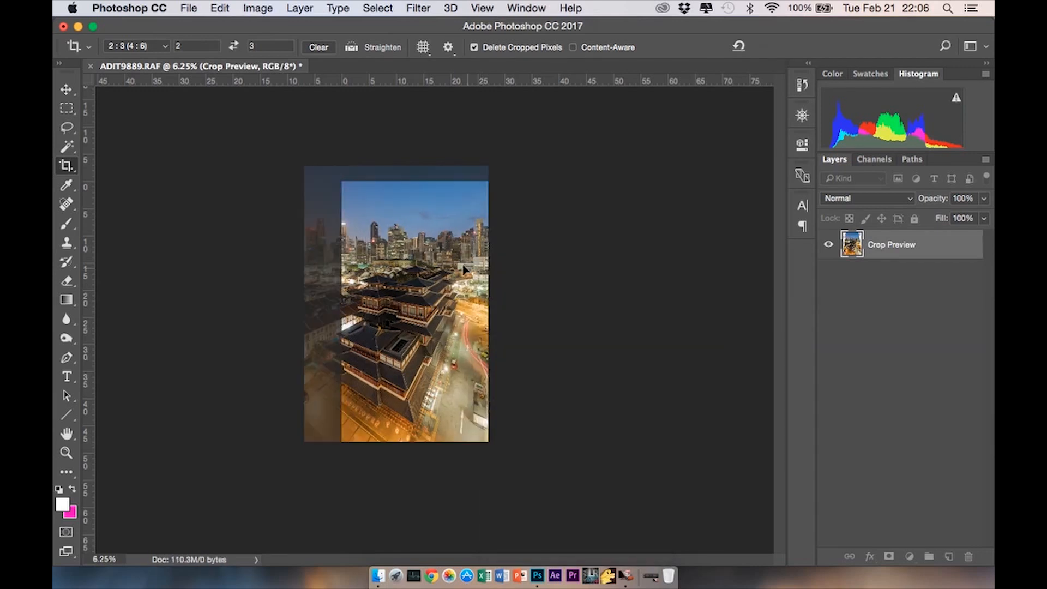
pyautogui.press('Return')
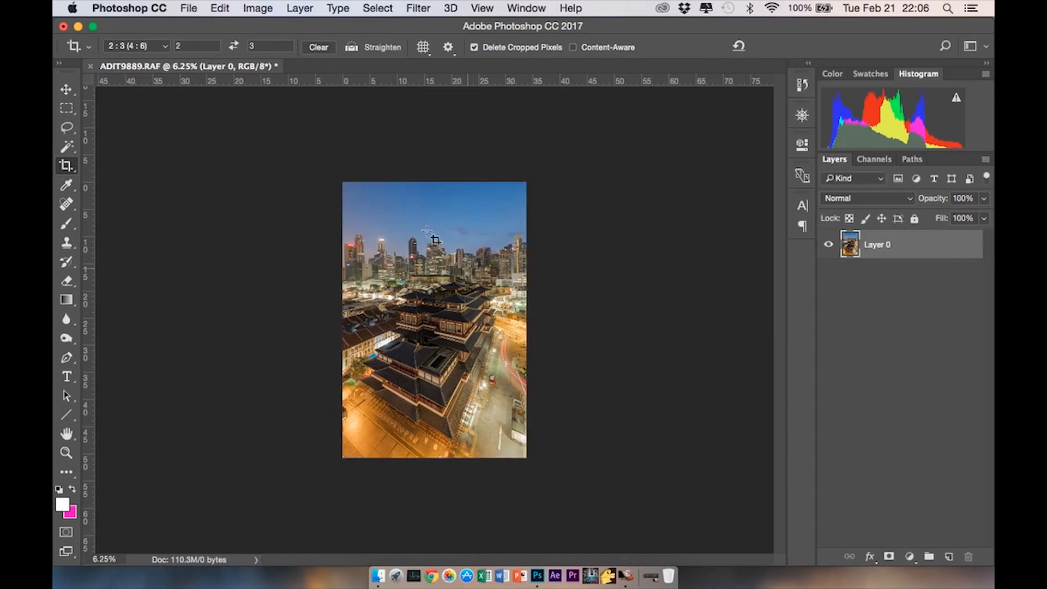
# Hide the transform controls and examine the cropped photo up close and as a whole
pyautogui.click(73, 90)
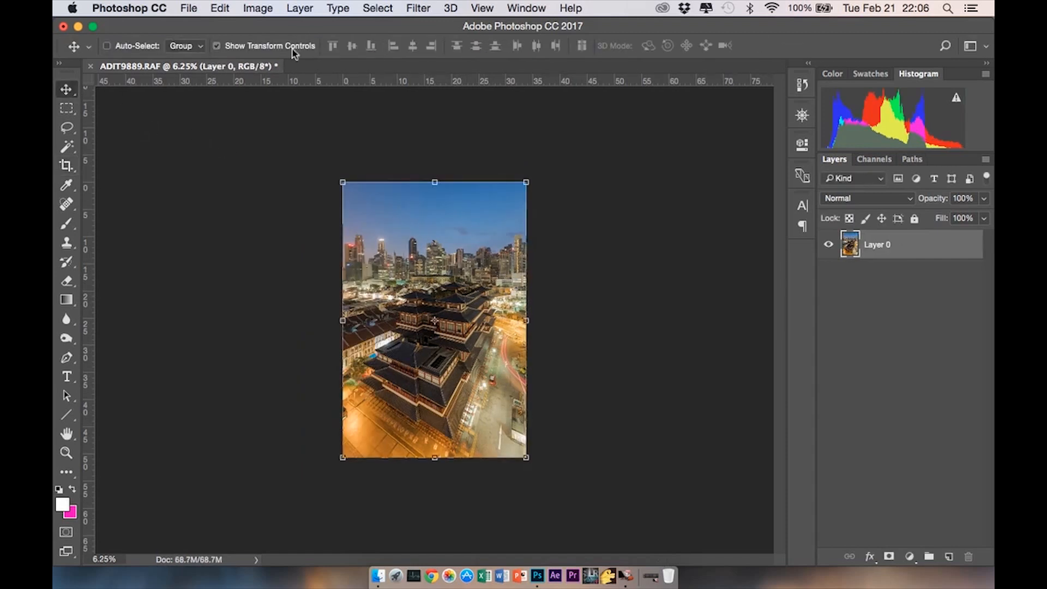
pyautogui.press('super+equal')
pyautogui.press('super+equal')
pyautogui.press('super+equal')
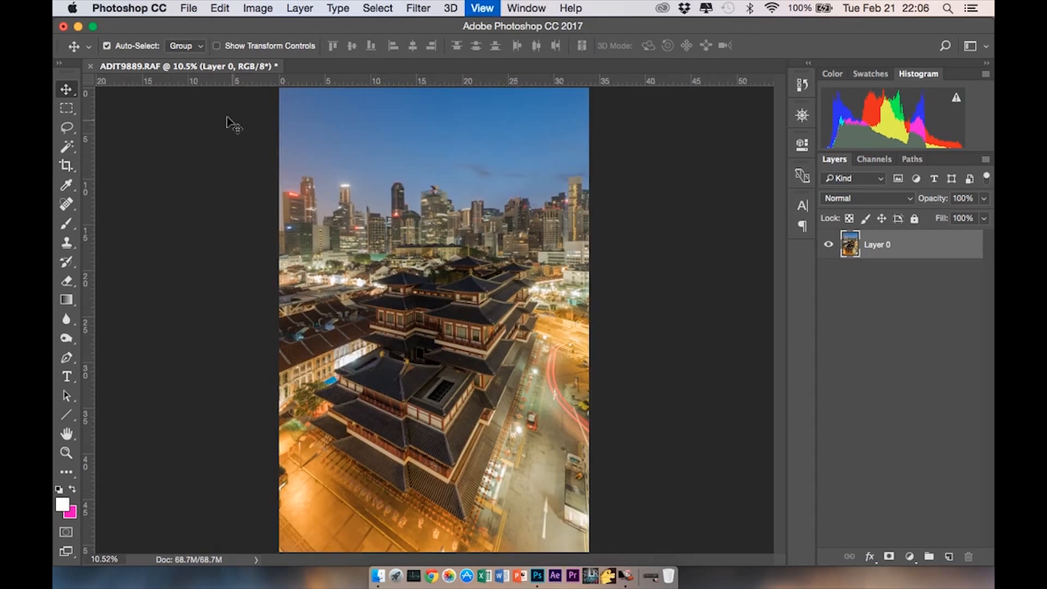
pyautogui.press('super+equal')
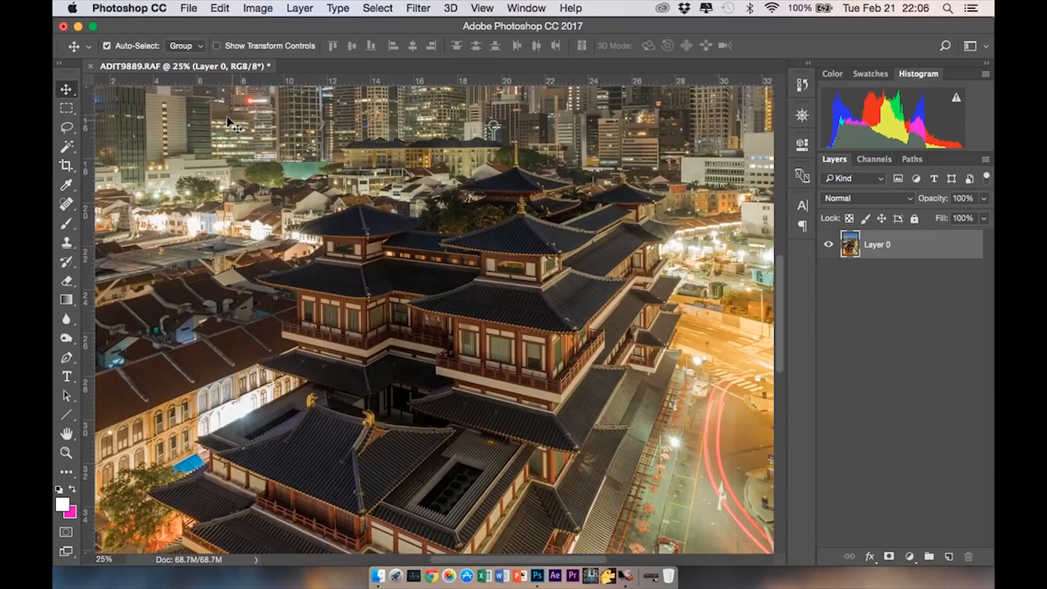
pyautogui.press('super+minus')
pyautogui.press('super+minus')
pyautogui.press('super+minus')
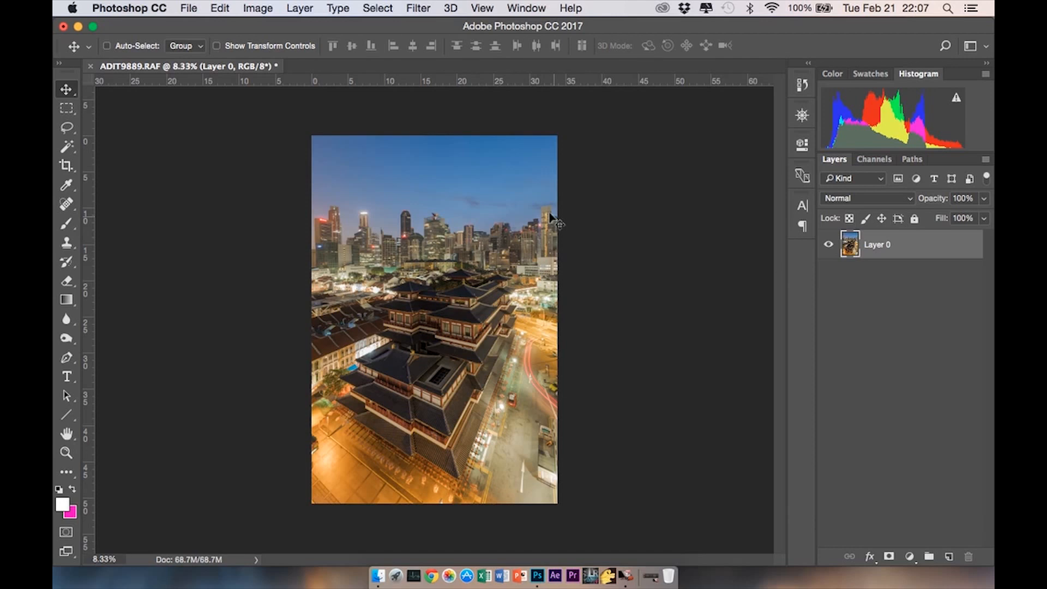
# Open the photo layer in the Camera Raw filter and apply the Auto tone adjustments
pyautogui.click(416, 10)
pyautogui.click(461, 99)
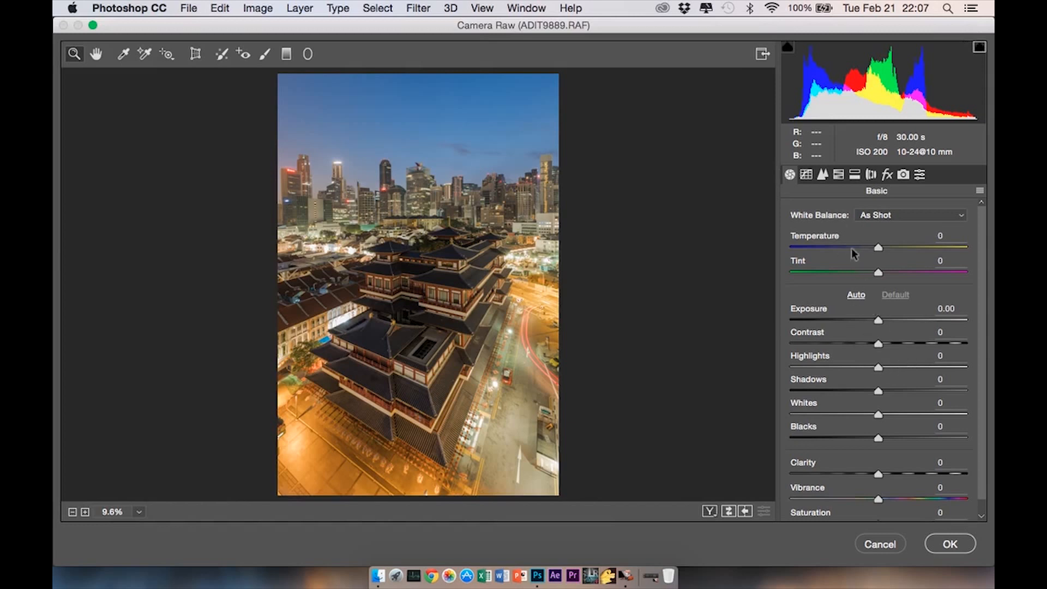
pyautogui.click(856, 295)
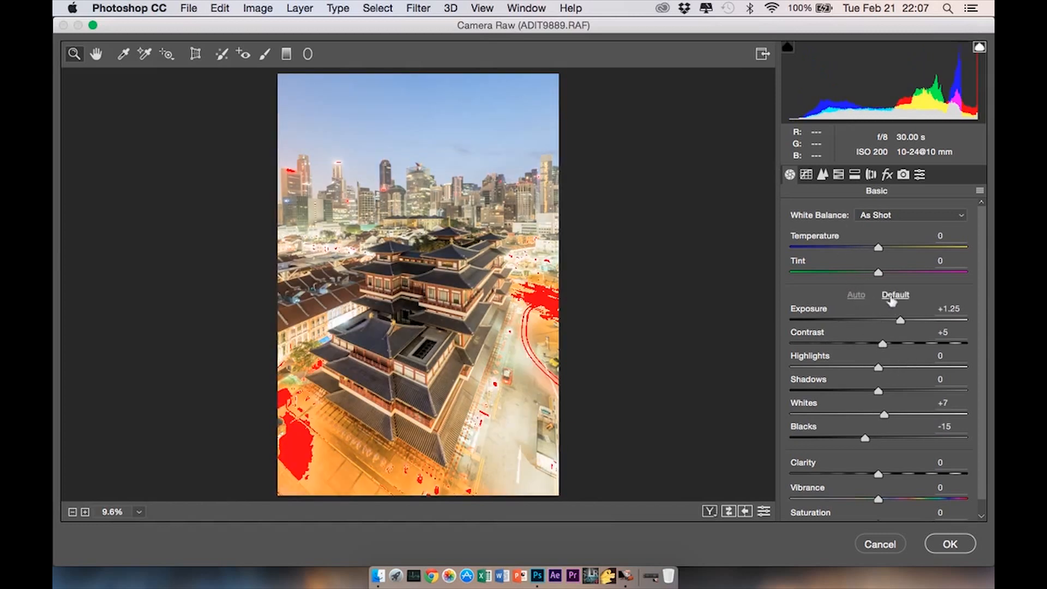
# Set Highlights to -67, Whites to -73, Shadows to +63 and Blacks to +13
pyautogui.click(814, 364)
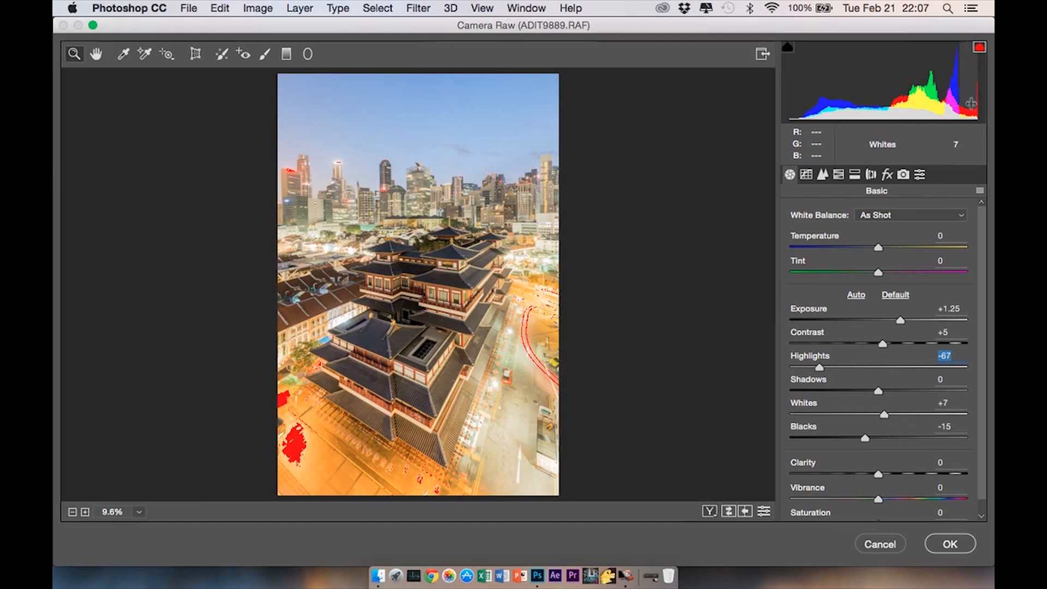
pyautogui.click(816, 414)
pyautogui.moveTo(809, 410); pyautogui.dragTo(804, 411)
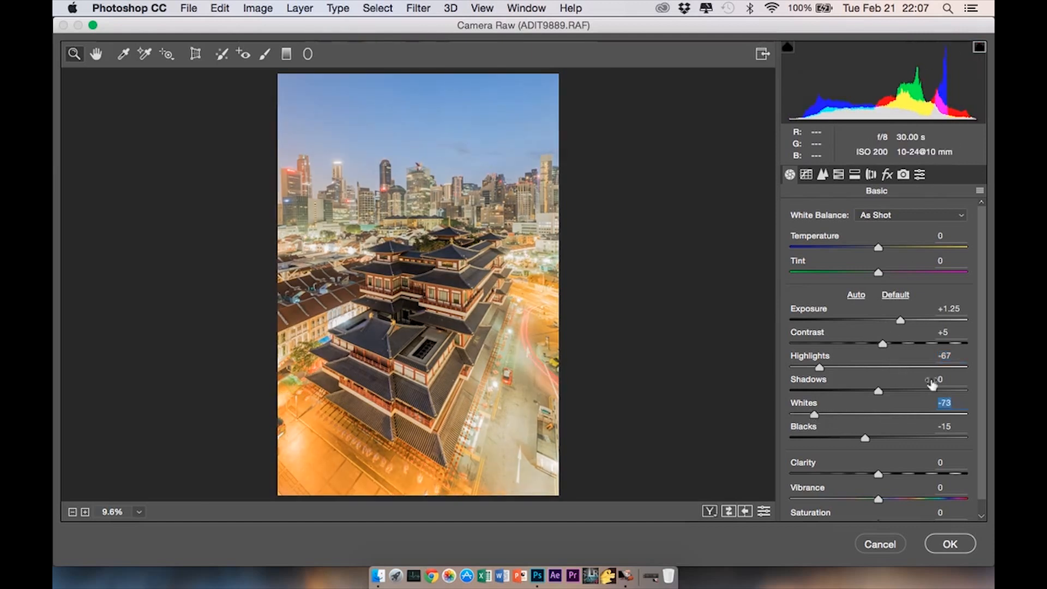
pyautogui.click(932, 390)
pyautogui.click(889, 438)
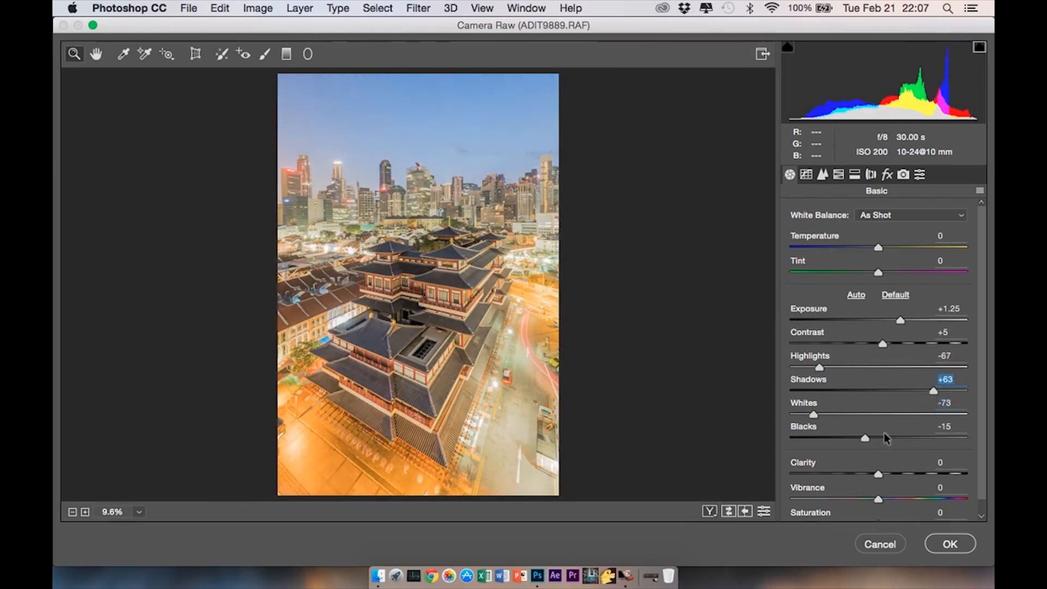
# Set Contrast to +37, Clarity to +11 and Exposure to +0.35
pyautogui.click(908, 343)
pyautogui.moveTo(899, 320); pyautogui.dragTo(879, 320)
pyautogui.moveTo(881, 472); pyautogui.dragTo(888, 473)
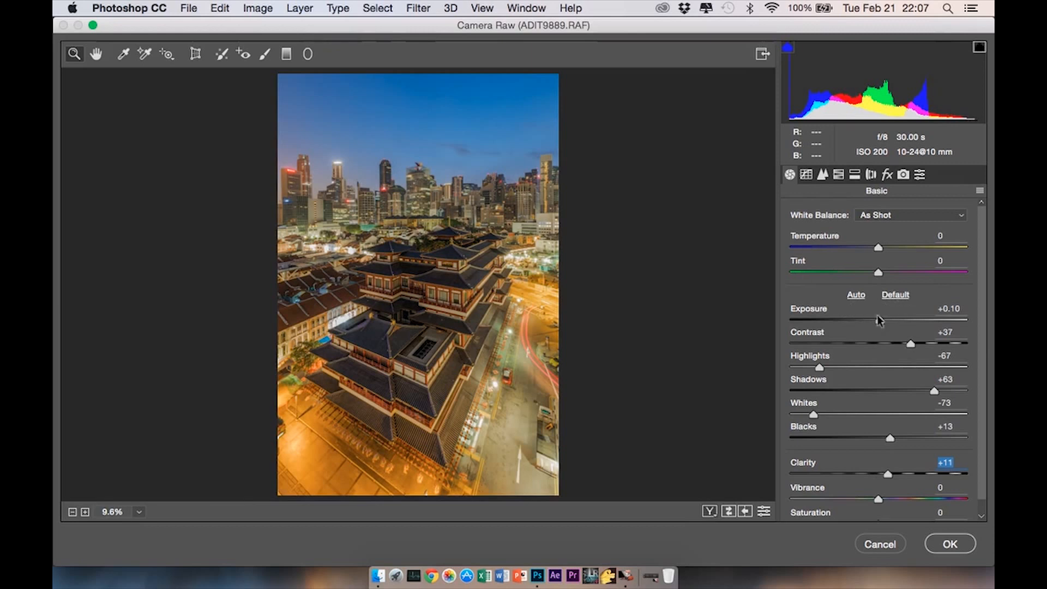
pyautogui.moveTo(875, 314); pyautogui.dragTo(880, 317)
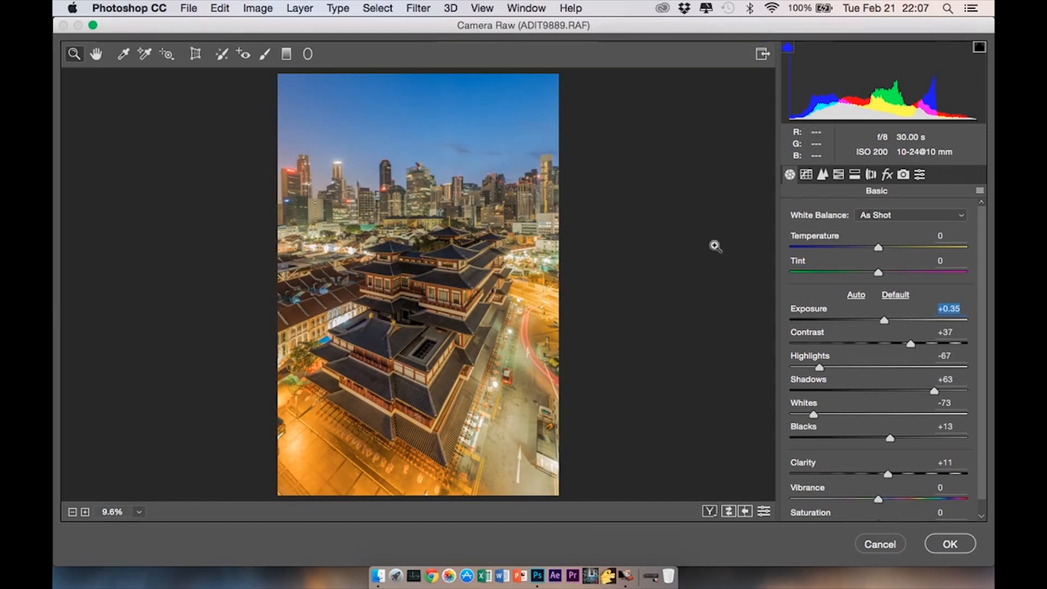
# Adjust the HSL hues, setting Yellows to -41, Greens to +30 and Aquas to +26
pyautogui.click(836, 175)
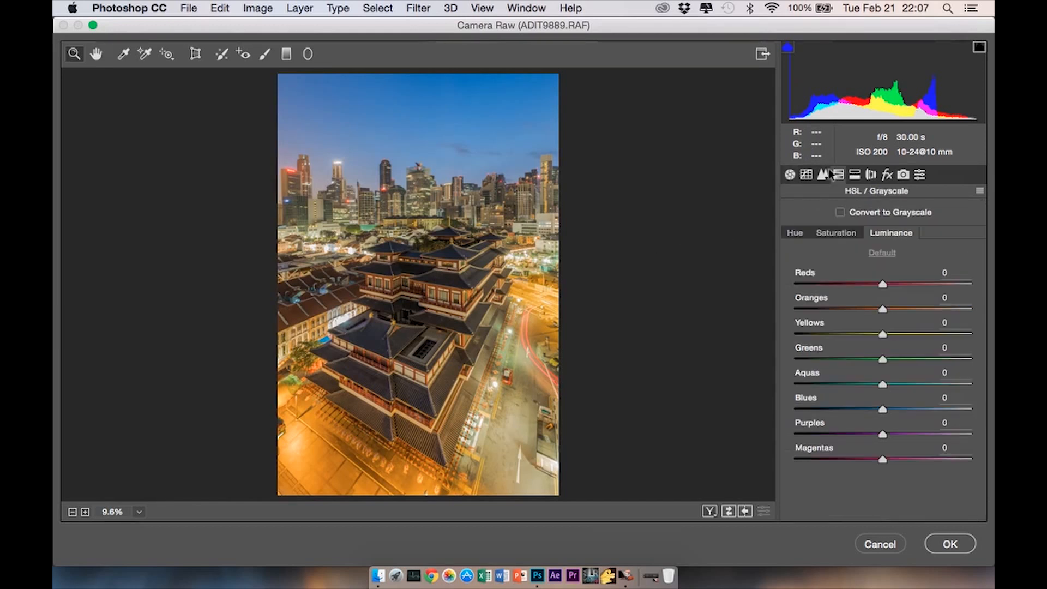
pyautogui.click(794, 233)
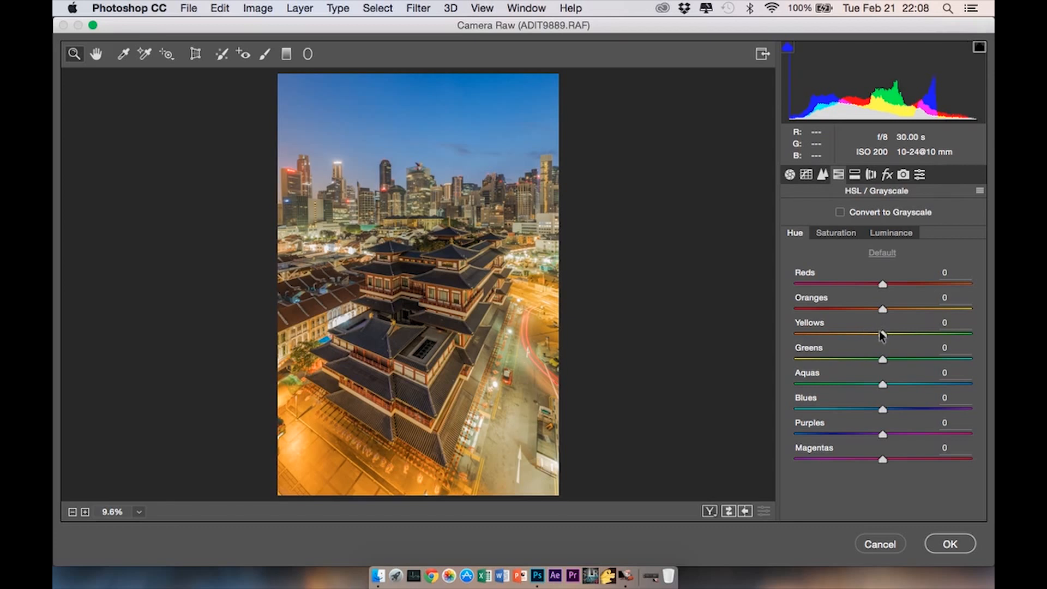
pyautogui.moveTo(877, 334); pyautogui.dragTo(793, 341)
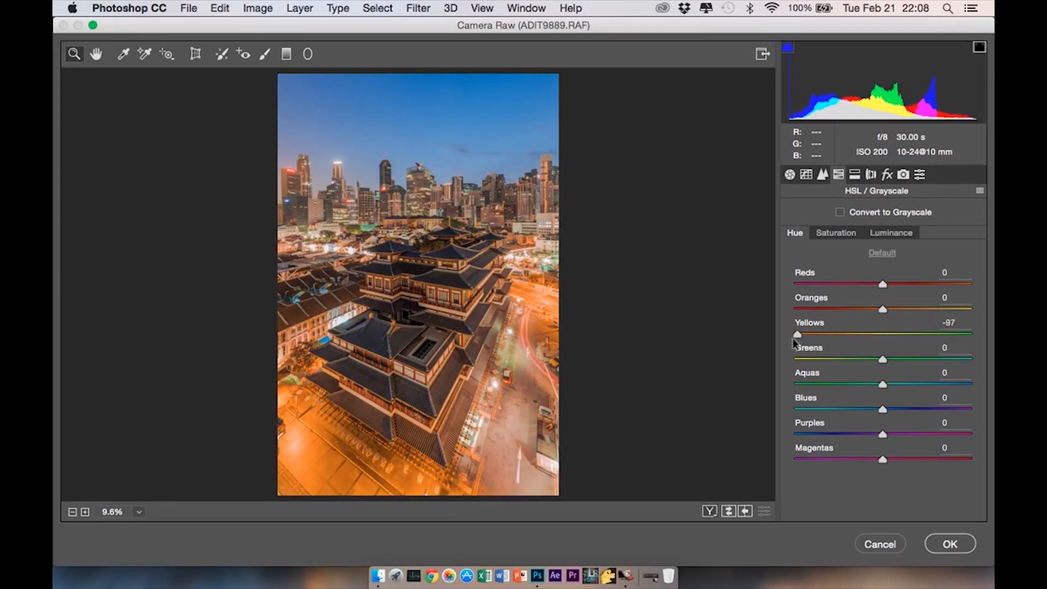
pyautogui.moveTo(911, 337); pyautogui.dragTo(865, 333)
pyautogui.click(860, 333)
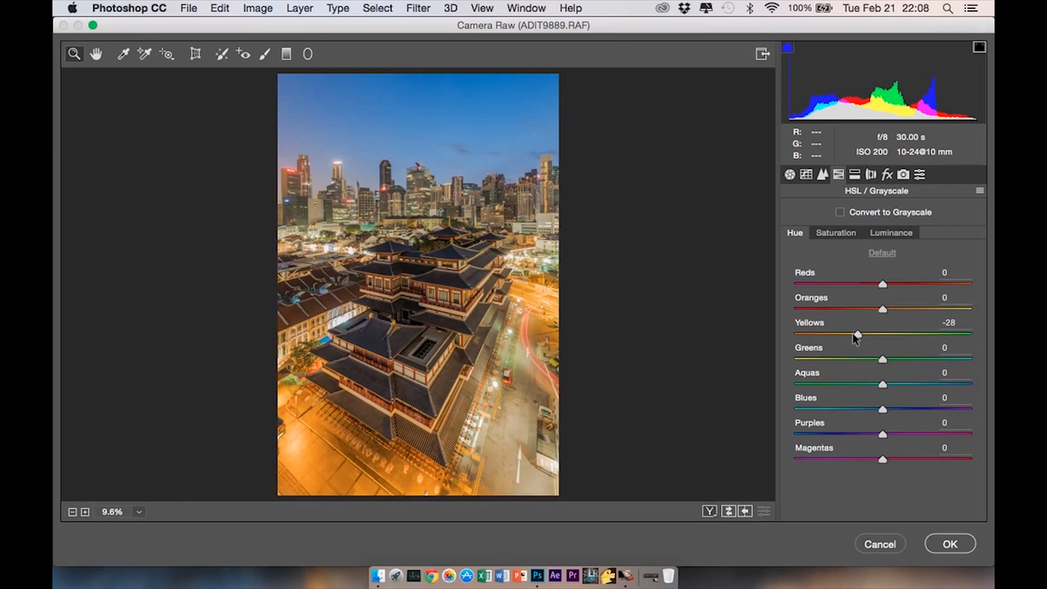
pyautogui.click(854, 333)
pyautogui.moveTo(882, 359); pyautogui.dragTo(923, 360)
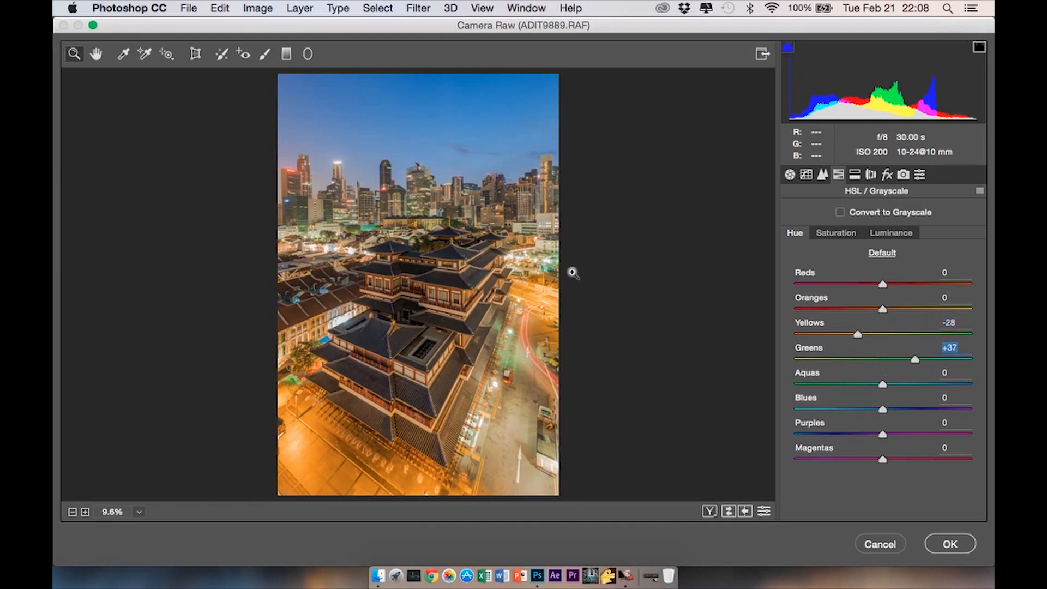
pyautogui.moveTo(914, 355); pyautogui.dragTo(908, 357)
pyautogui.moveTo(854, 333)
pyautogui.mouseDown()
pyautogui.moveTo(813, 334)
pyautogui.moveTo(846, 334)
pyautogui.mouseUp()
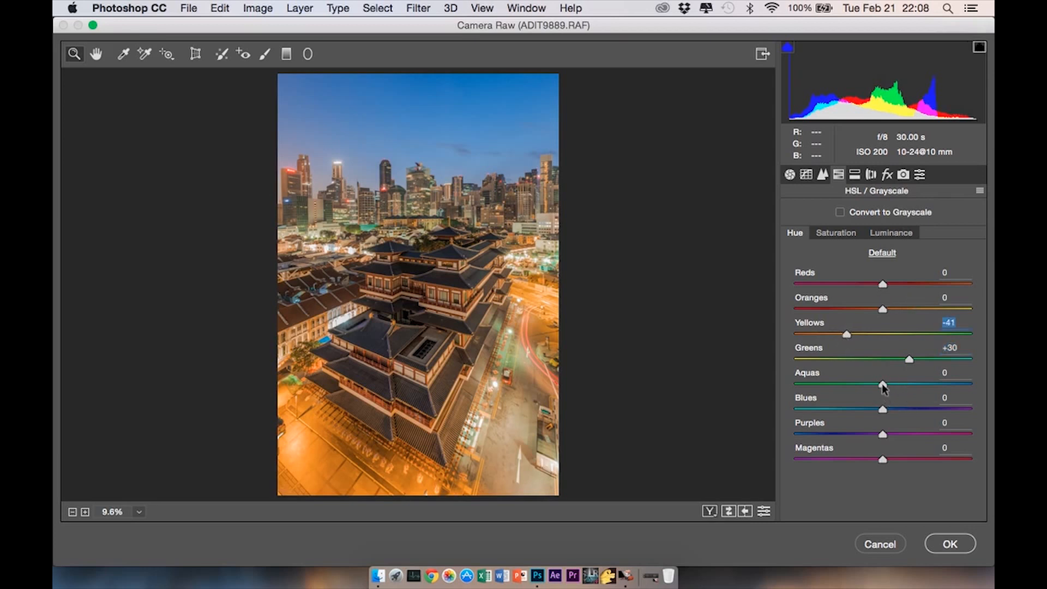
pyautogui.moveTo(863, 383); pyautogui.dragTo(899, 388)
# Cool the white balance to a Temperature of -19 and reduce Exposure to +0.20
pyautogui.click(790, 173)
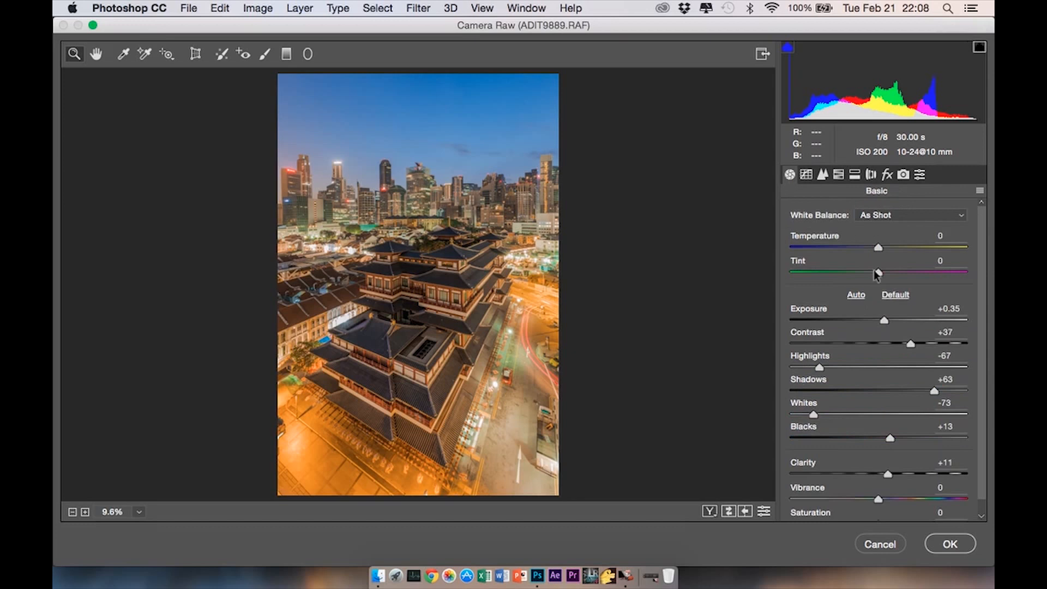
pyautogui.moveTo(869, 241)
pyautogui.mouseDown()
pyautogui.moveTo(856, 248)
pyautogui.moveTo(871, 245)
pyautogui.mouseUp()
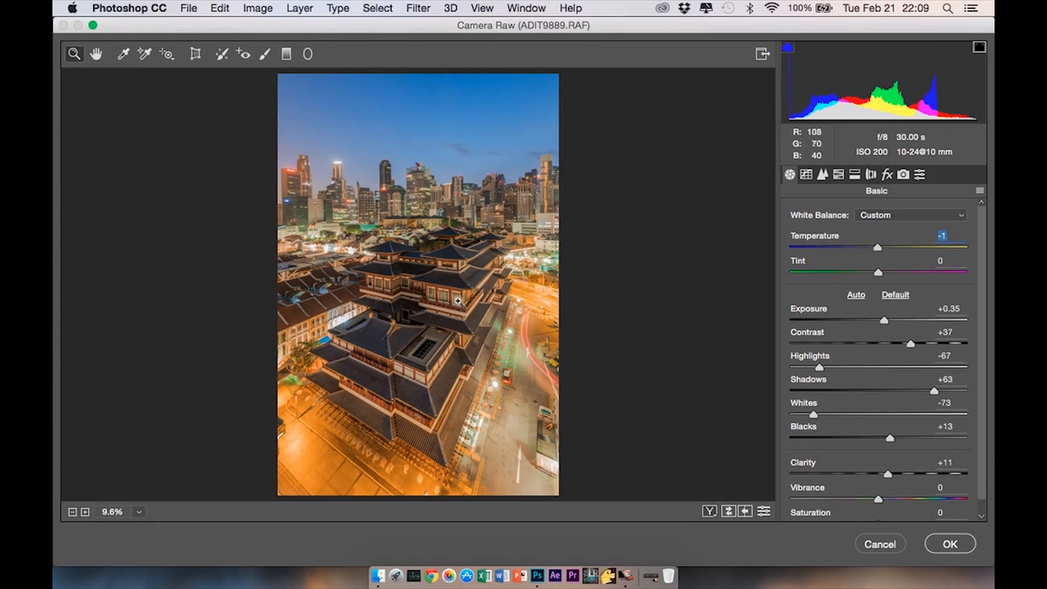
pyautogui.moveTo(876, 248); pyautogui.dragTo(857, 248)
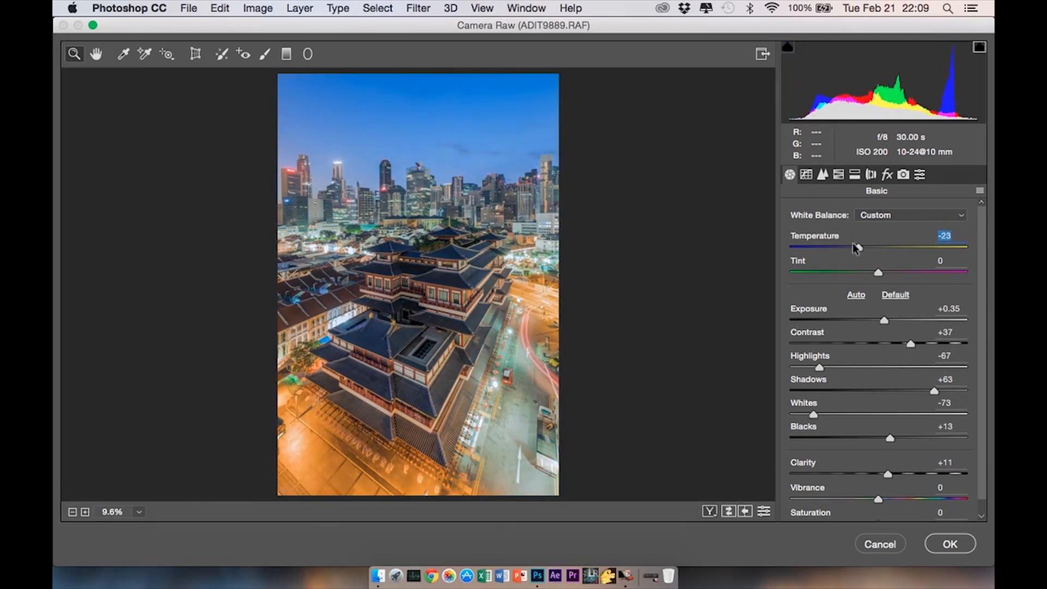
pyautogui.moveTo(856, 248); pyautogui.dragTo(858, 248)
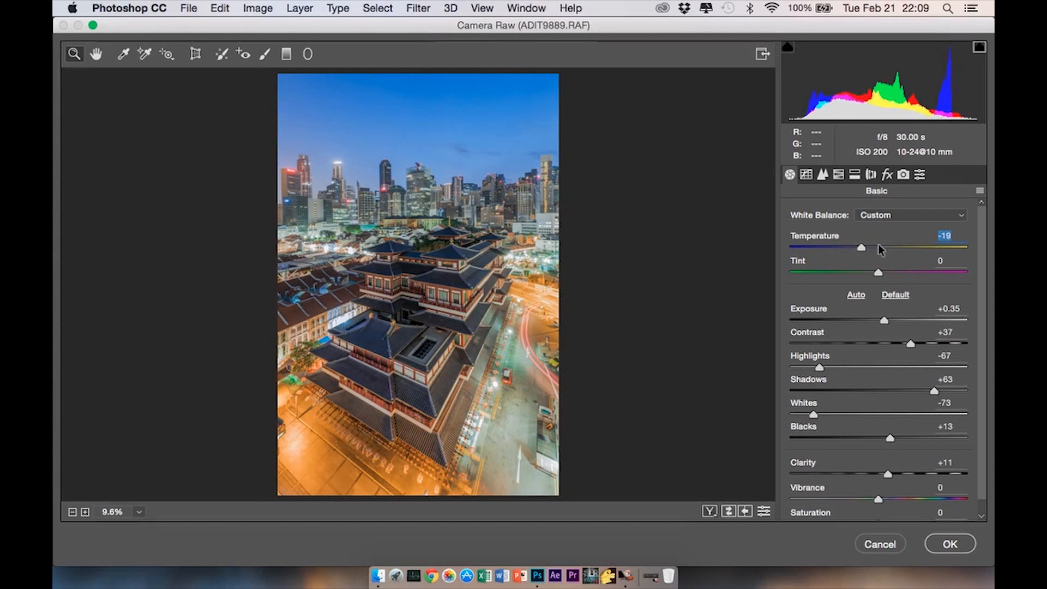
pyautogui.moveTo(880, 320); pyautogui.dragTo(875, 321)
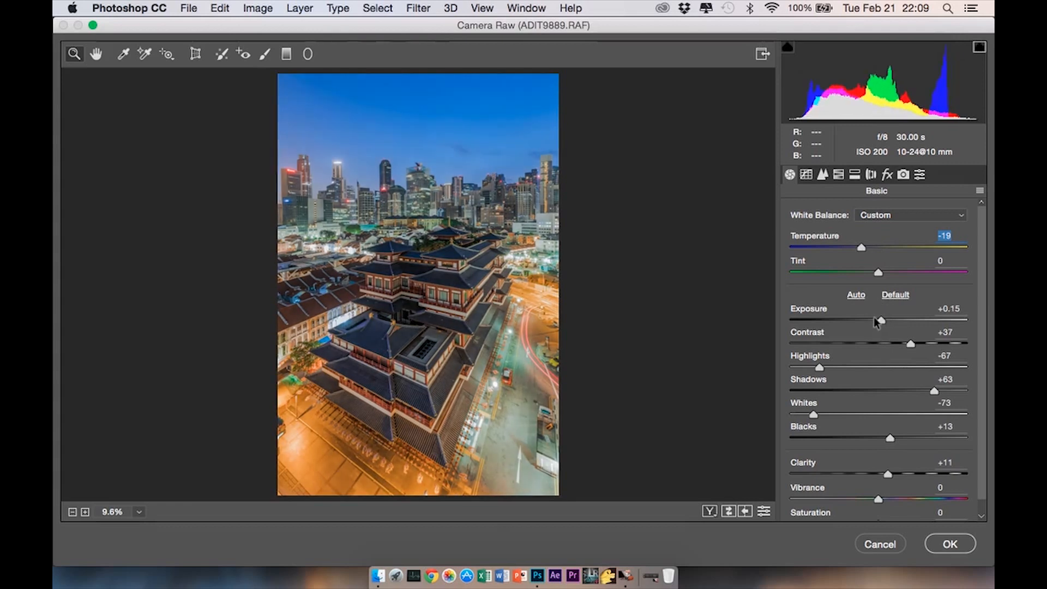
# Set the HSL hue of Purples to -66 and shift the Magentas hue toward purple
pyautogui.click(838, 174)
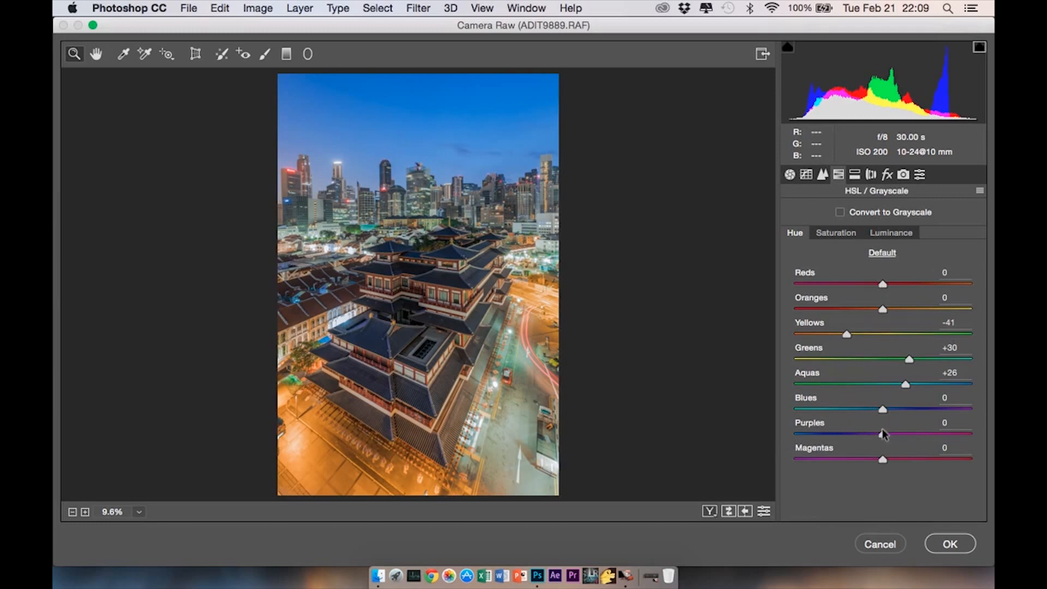
pyautogui.moveTo(881, 433); pyautogui.dragTo(918, 436)
pyautogui.click(799, 433)
pyautogui.moveTo(812, 434)
pyautogui.mouseDown()
pyautogui.moveTo(926, 434)
pyautogui.moveTo(812, 432)
pyautogui.moveTo(872, 433)
pyautogui.moveTo(823, 430)
pyautogui.mouseUp()
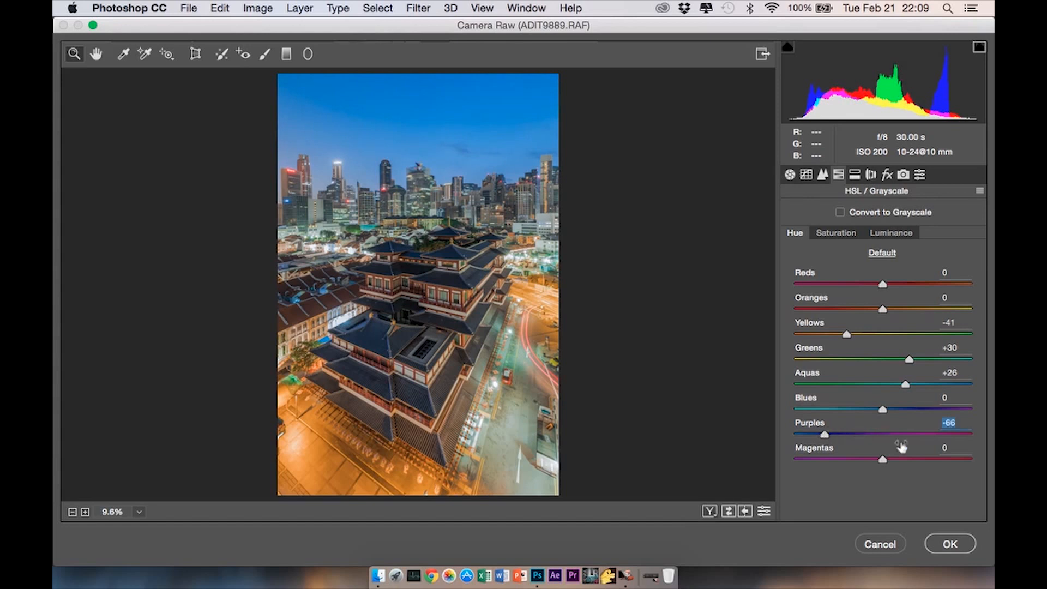
pyautogui.moveTo(882, 458); pyautogui.dragTo(844, 459)
# Lower the HSL luminance of the Blues to darken the sky, and return to the Basic adjustments
pyautogui.click(894, 232)
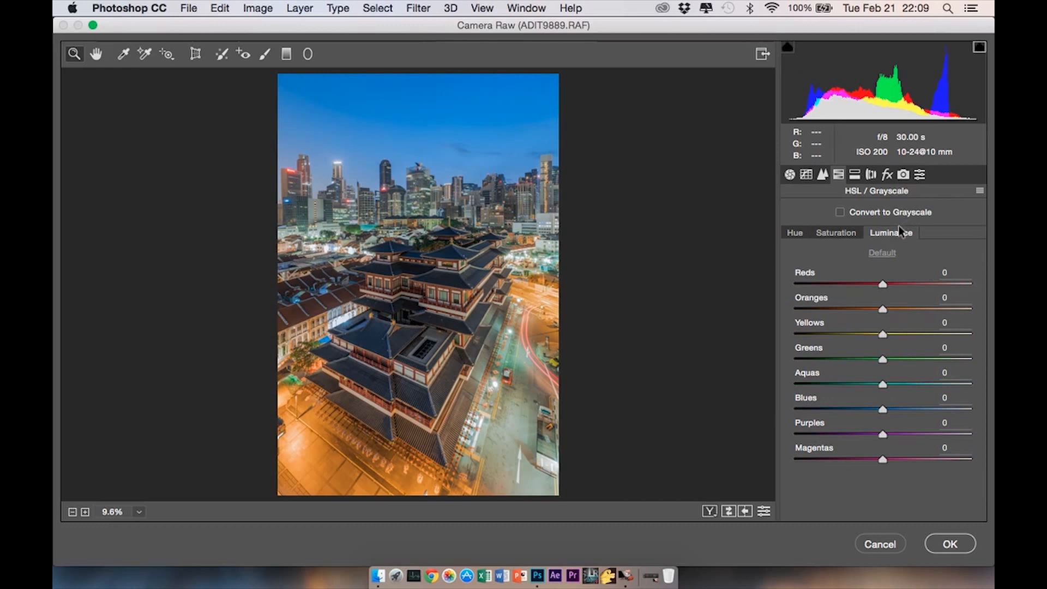
pyautogui.moveTo(882, 408); pyautogui.dragTo(846, 404)
pyautogui.moveTo(879, 405); pyautogui.dragTo(857, 406)
pyautogui.click(789, 176)
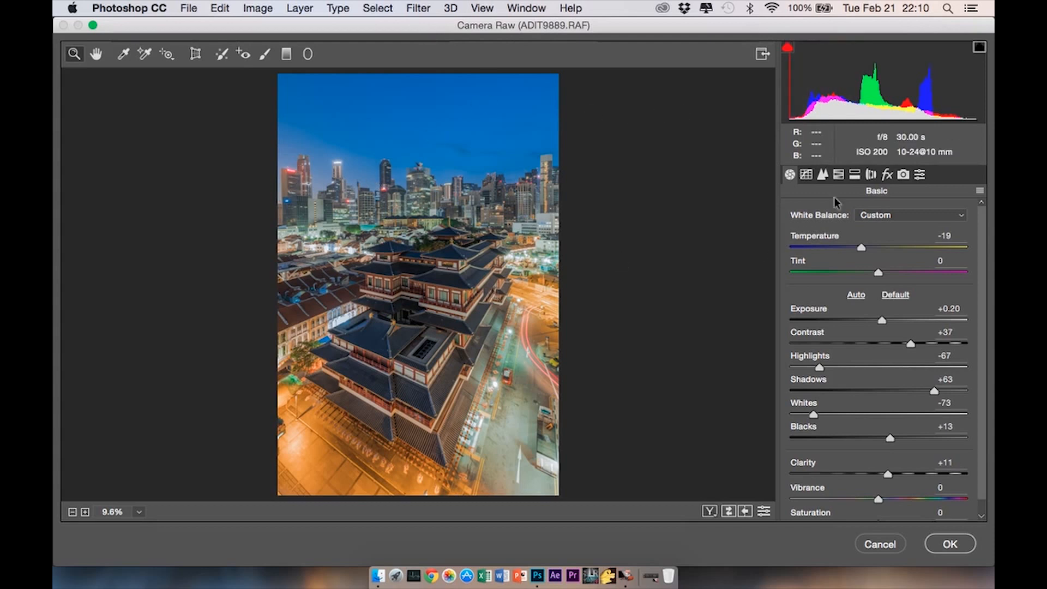
# Reduce the HSL saturation of the Reds and raise Blacks to +73 in the Basic adjustments
pyautogui.click(837, 174)
pyautogui.click(827, 234)
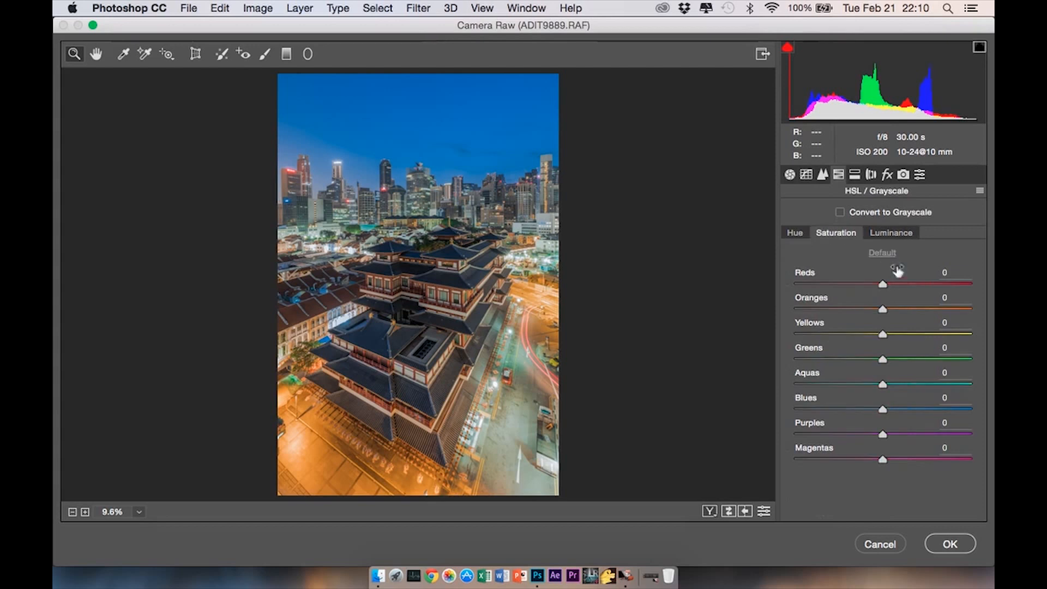
pyautogui.moveTo(858, 285)
pyautogui.mouseDown()
pyautogui.moveTo(822, 282)
pyautogui.moveTo(840, 284)
pyautogui.mouseUp()
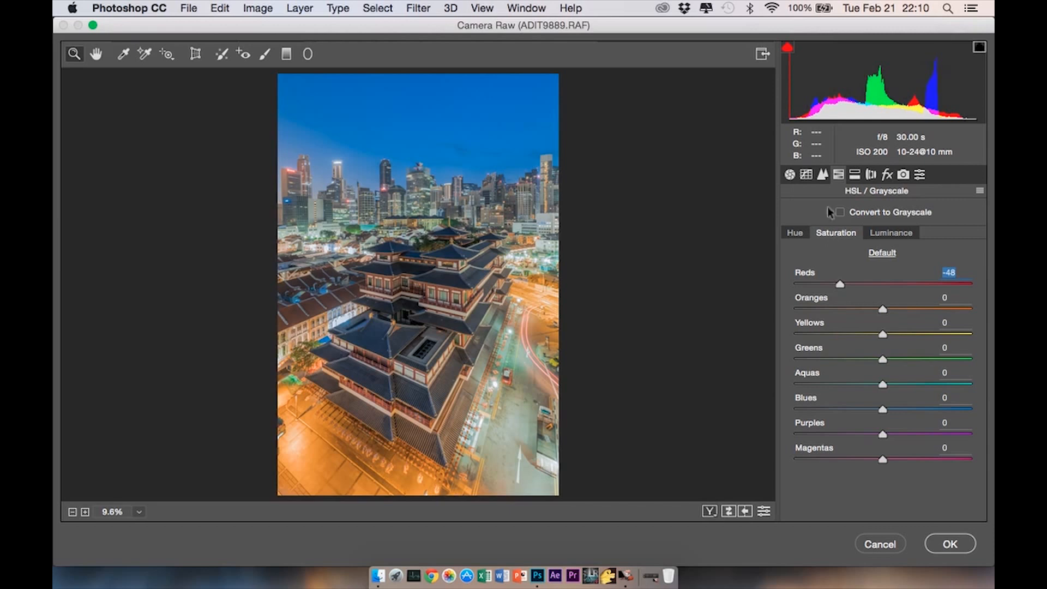
pyautogui.moveTo(838, 283); pyautogui.dragTo(863, 283)
pyautogui.click(789, 174)
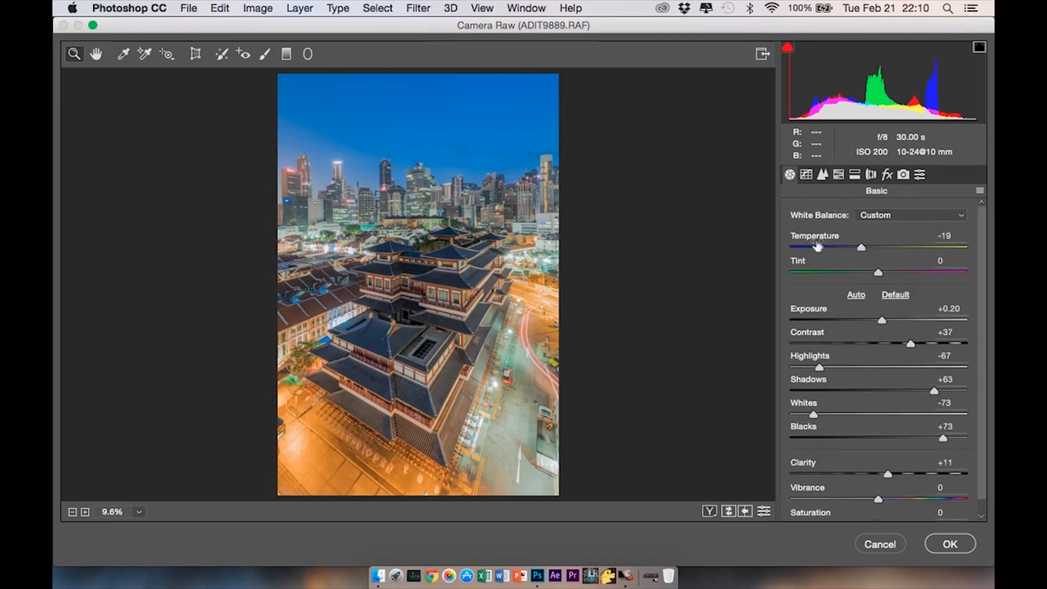
# Set Exposure to 0.00 and apply the Camera Raw adjustments to the image
pyautogui.moveTo(881, 320); pyautogui.dragTo(875, 315)
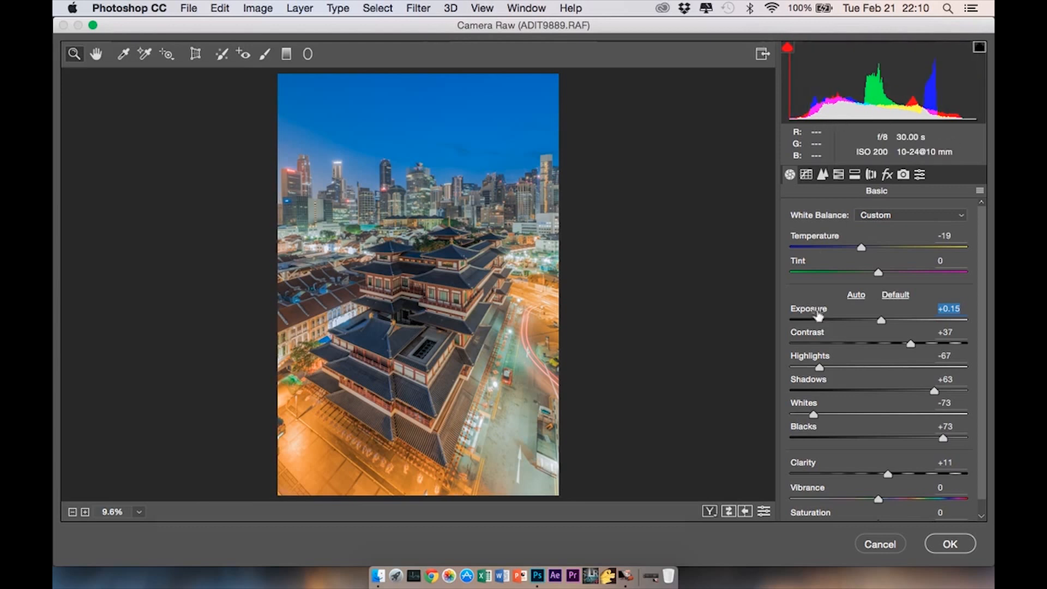
pyautogui.moveTo(876, 314); pyautogui.dragTo(873, 315)
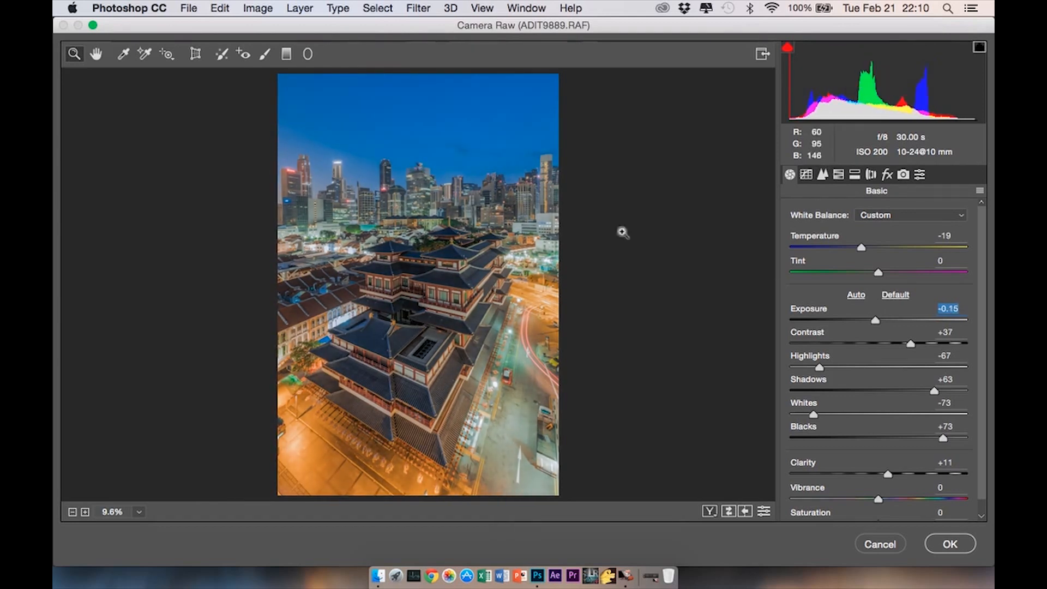
pyautogui.moveTo(872, 318); pyautogui.dragTo(894, 323)
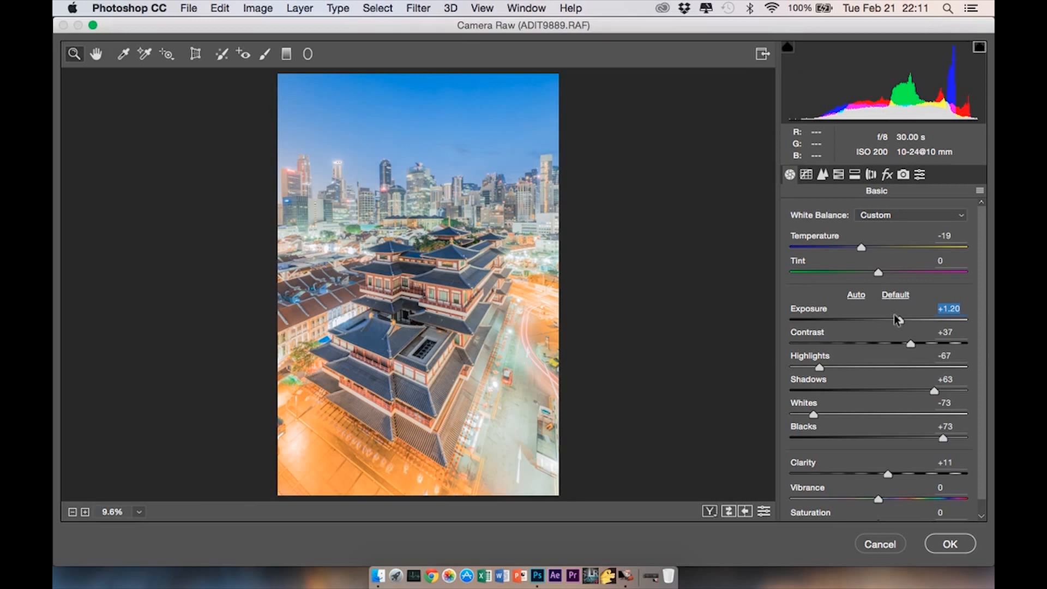
pyautogui.moveTo(894, 315); pyautogui.dragTo(873, 314)
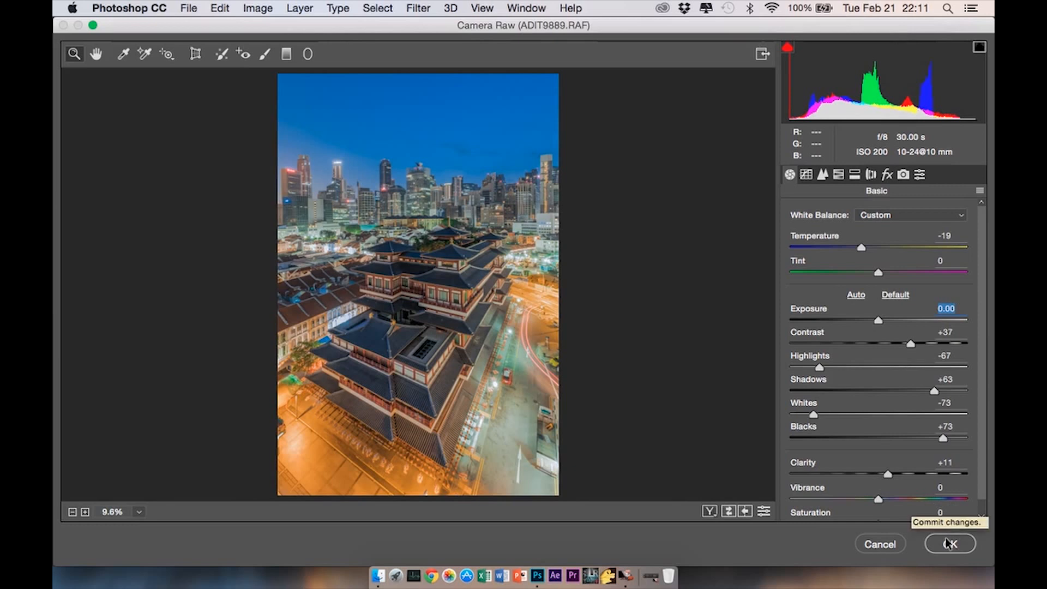
pyautogui.click(949, 544)
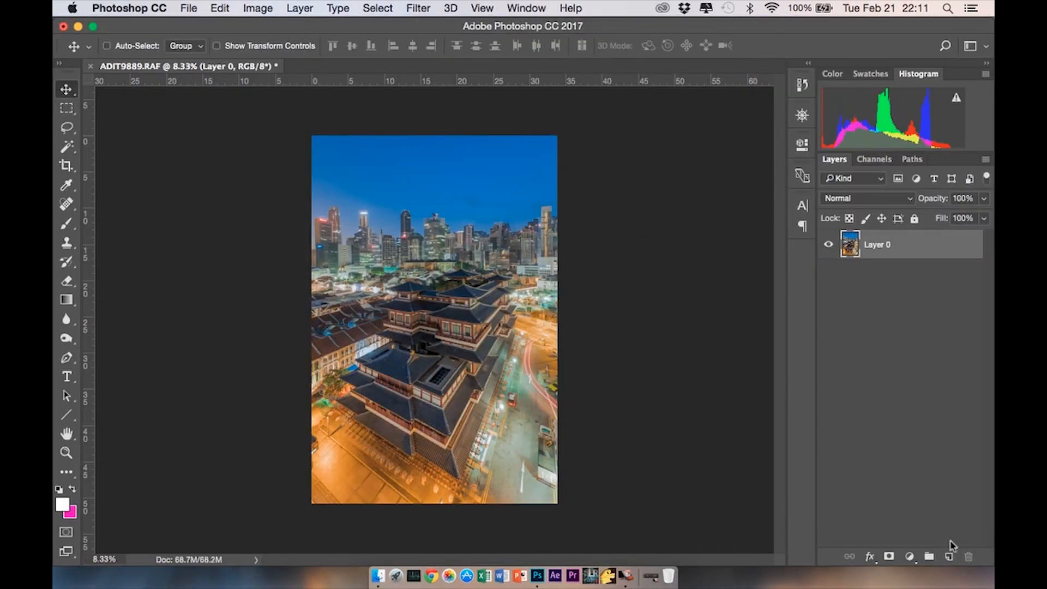
# Duplicate Layer 0, keeping the default name Layer 0 copy
pyautogui.rightClick(914, 250)
pyautogui.click(850, 307)
pyautogui.click(667, 234)
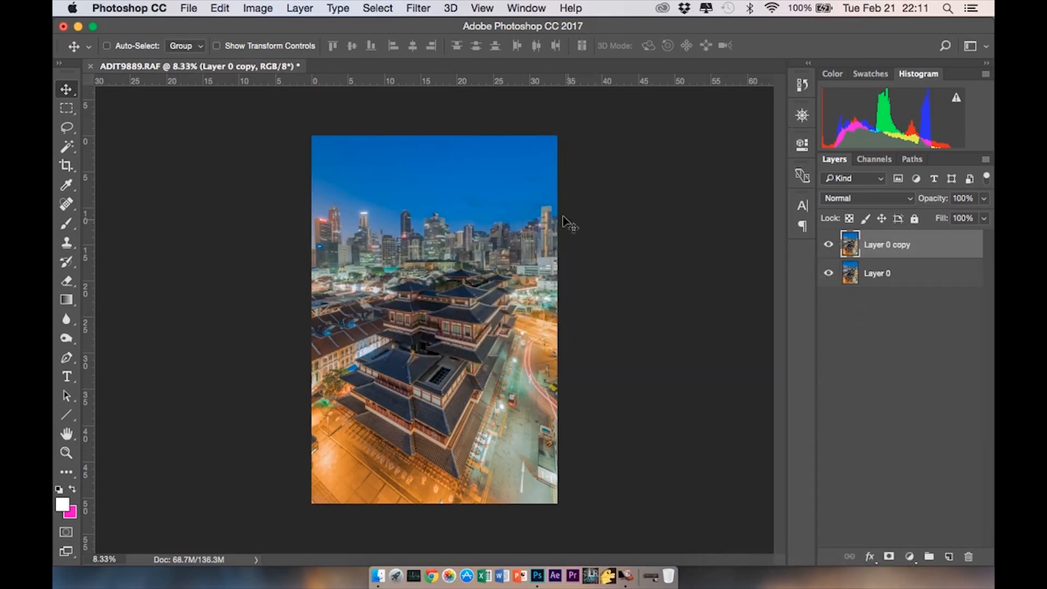
# Examine the temple roofs and the skyline at 25% magnification, and return to the view of the whole image
pyautogui.press('super+equal')
pyautogui.press('super+equal')
pyautogui.press('super+equal')
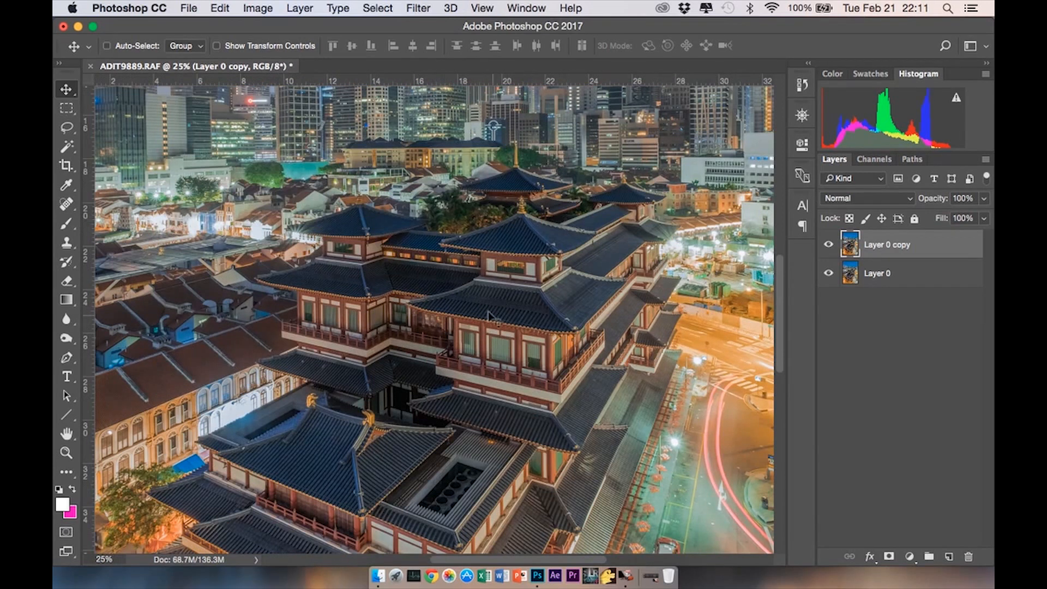
pyautogui.scroll(5, 488, 313)
pyautogui.hscroll(3, 488, 313)
pyautogui.scroll(-5, 489, 312)
pyautogui.hscroll(-3, 489, 312)
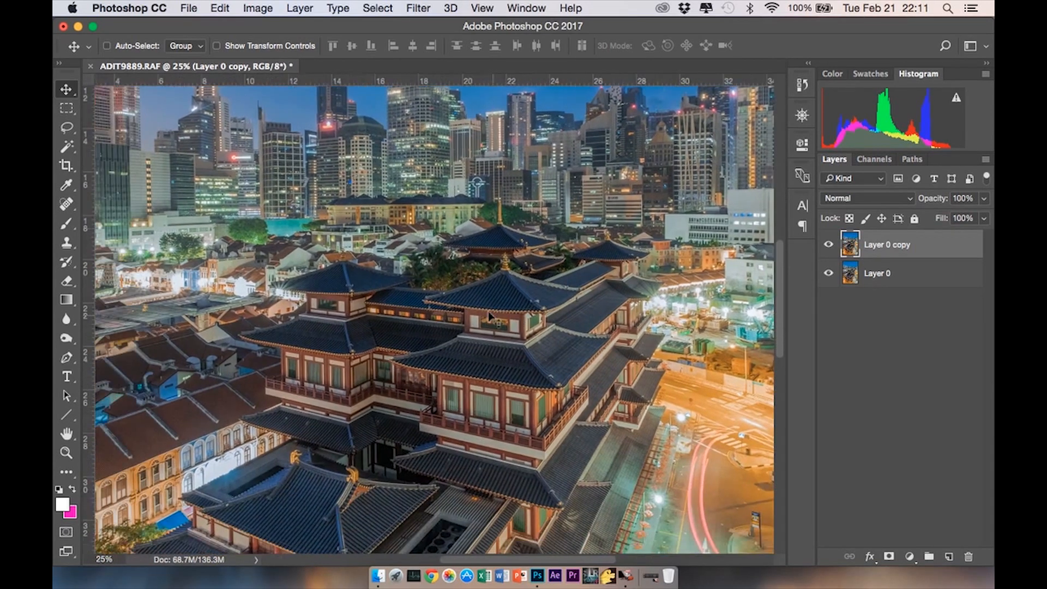
pyautogui.press('super+minus')
pyautogui.press('super+minus')
pyautogui.press('super+minus')
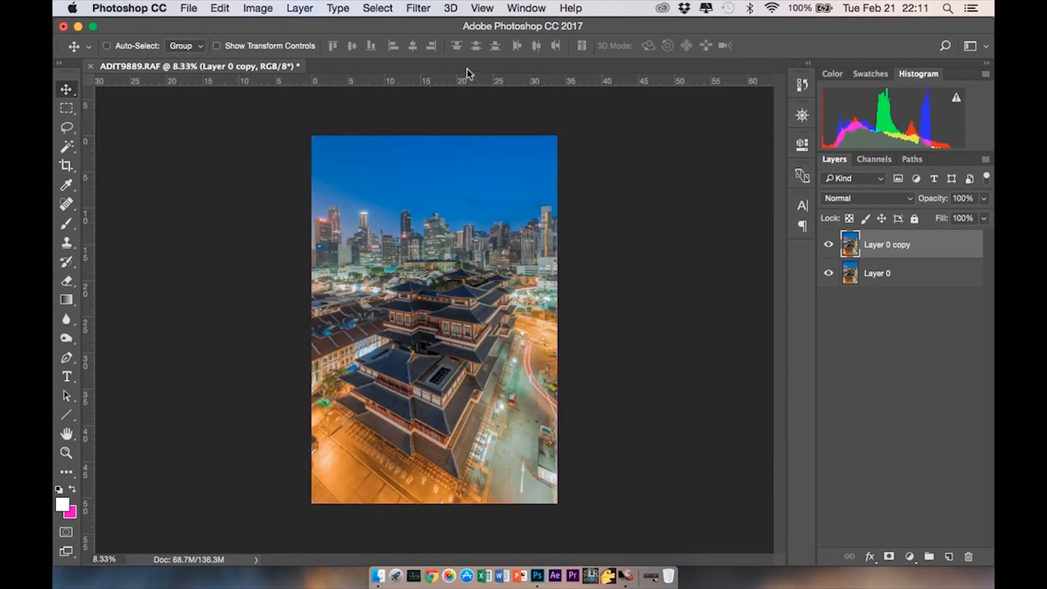
# Open the layer copy in the Nik Collection's HDR Efex Pro 2 and choose the Landscape preset 25 - Soft
pyautogui.click(428, 9)
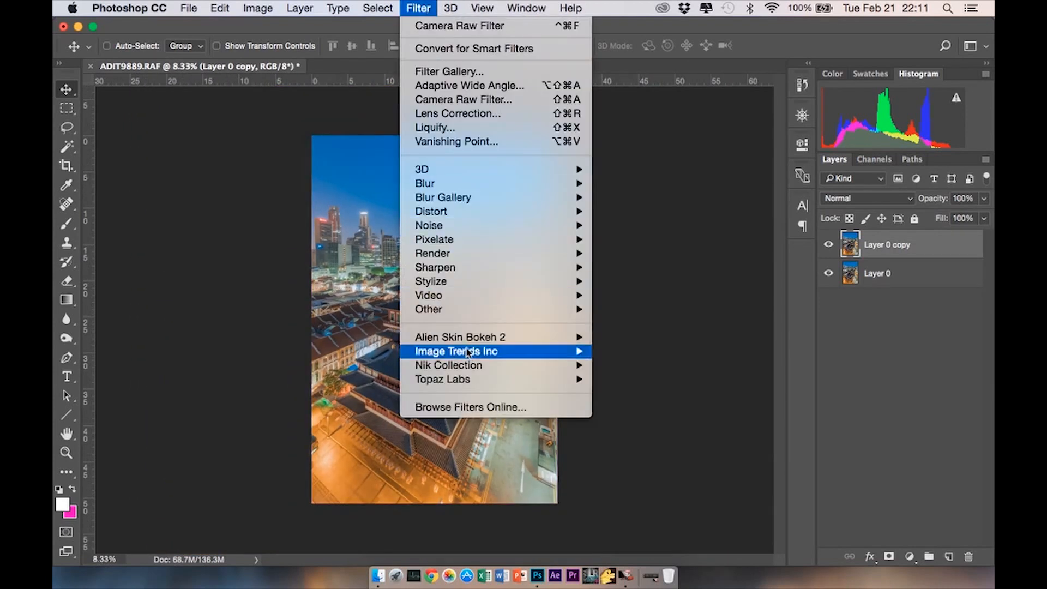
pyautogui.moveTo(468, 365)
pyautogui.click(661, 408)
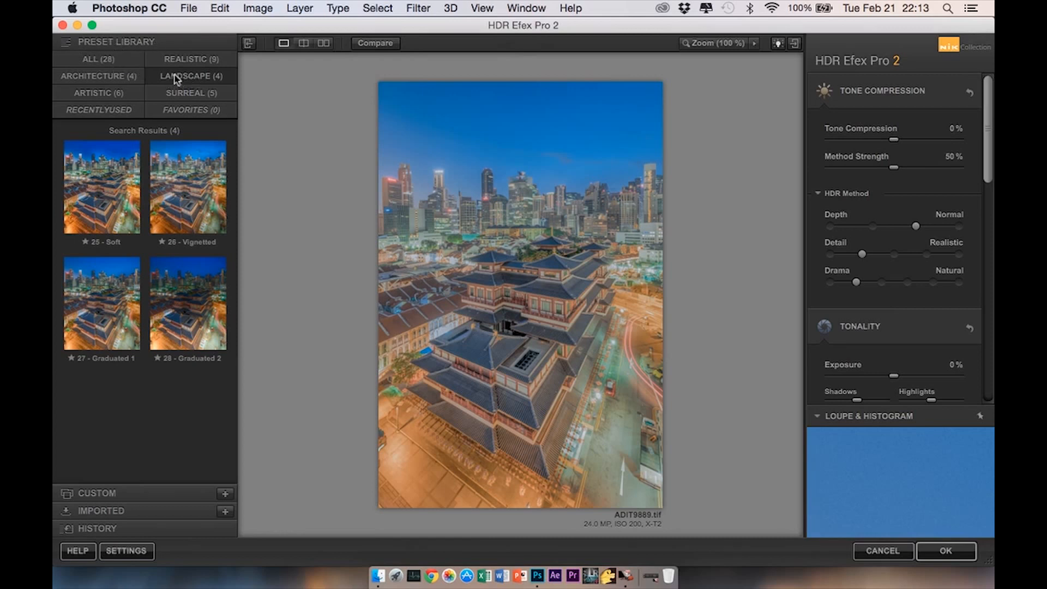
pyautogui.click(111, 201)
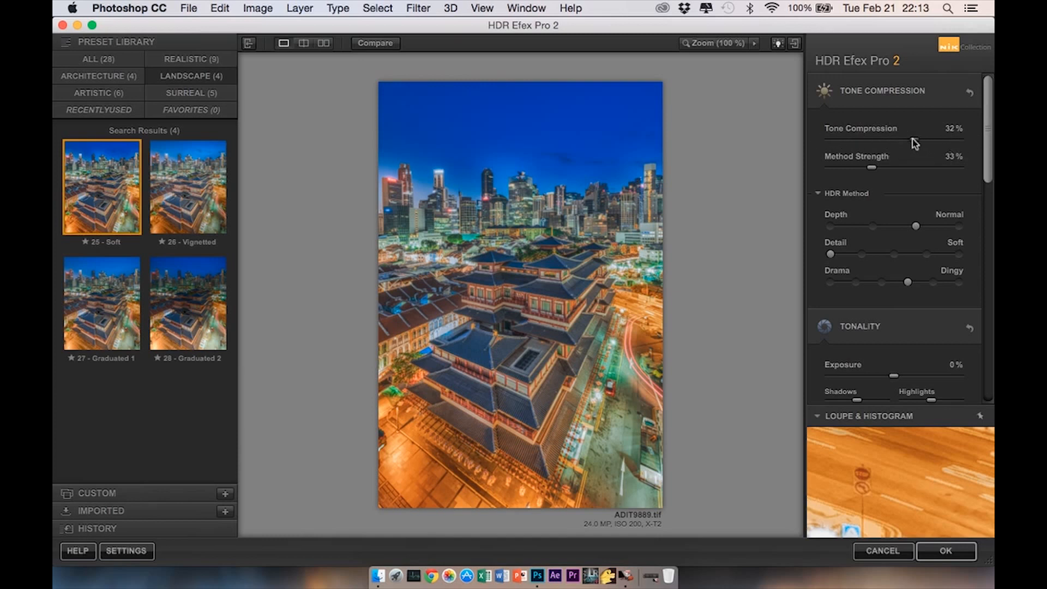
# Set Tone Compression to -59%, with the HDR method's Detail at Realistic and Drama at Deep
pyautogui.moveTo(915, 139); pyautogui.dragTo(949, 139)
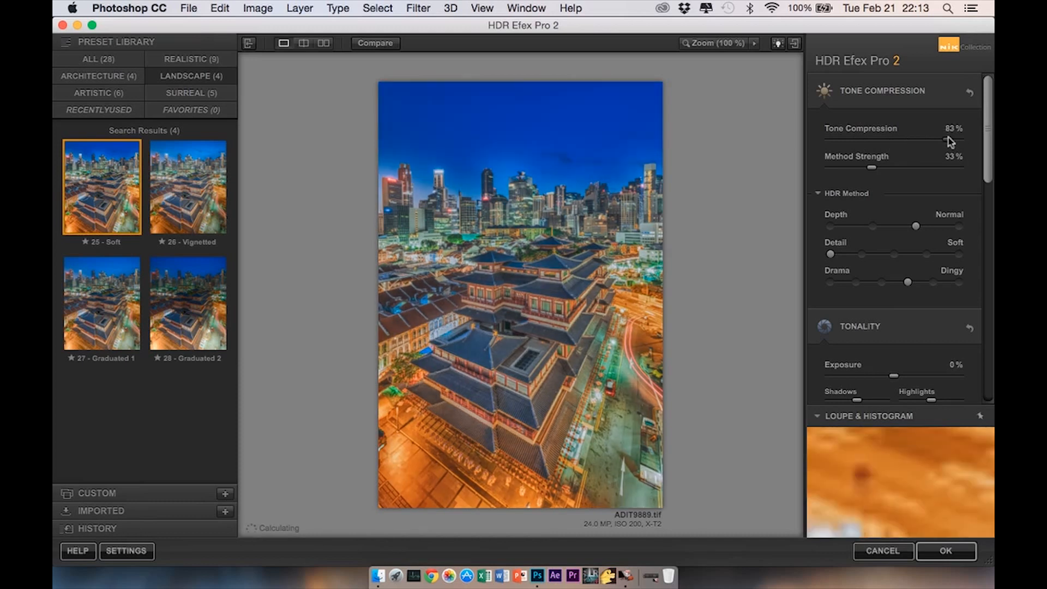
pyautogui.moveTo(947, 137)
pyautogui.mouseDown()
pyautogui.moveTo(932, 140)
pyautogui.moveTo(941, 138)
pyautogui.mouseUp()
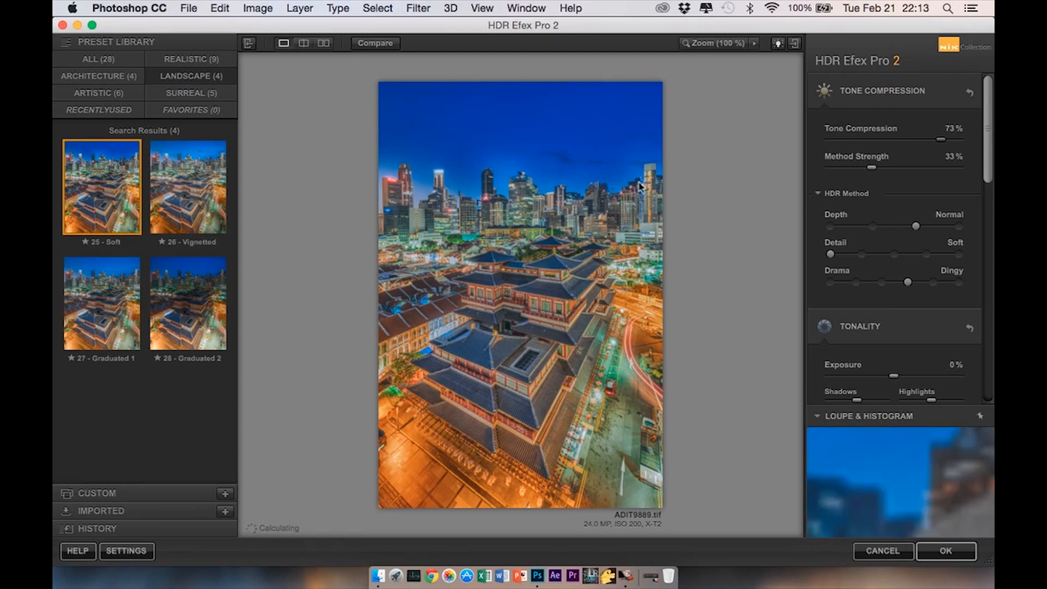
pyautogui.moveTo(943, 144); pyautogui.dragTo(858, 141)
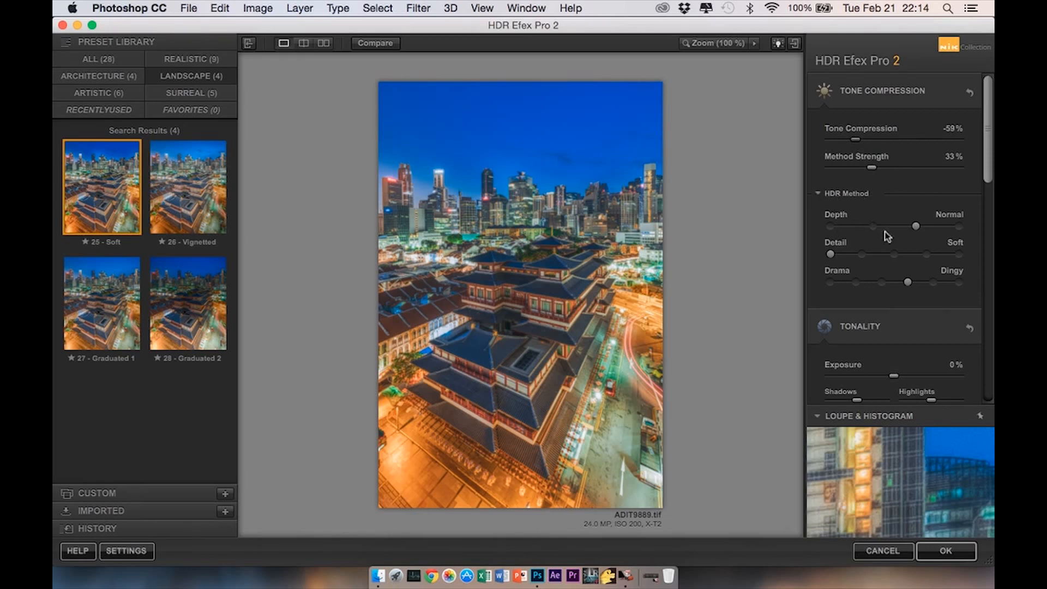
pyautogui.moveTo(831, 254); pyautogui.dragTo(861, 256)
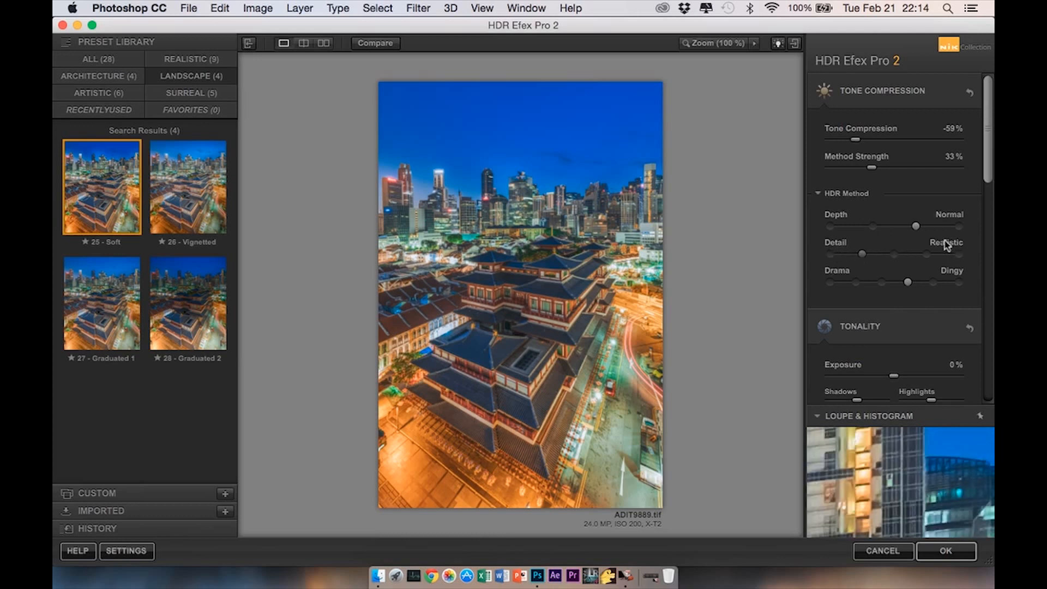
pyautogui.click(881, 282)
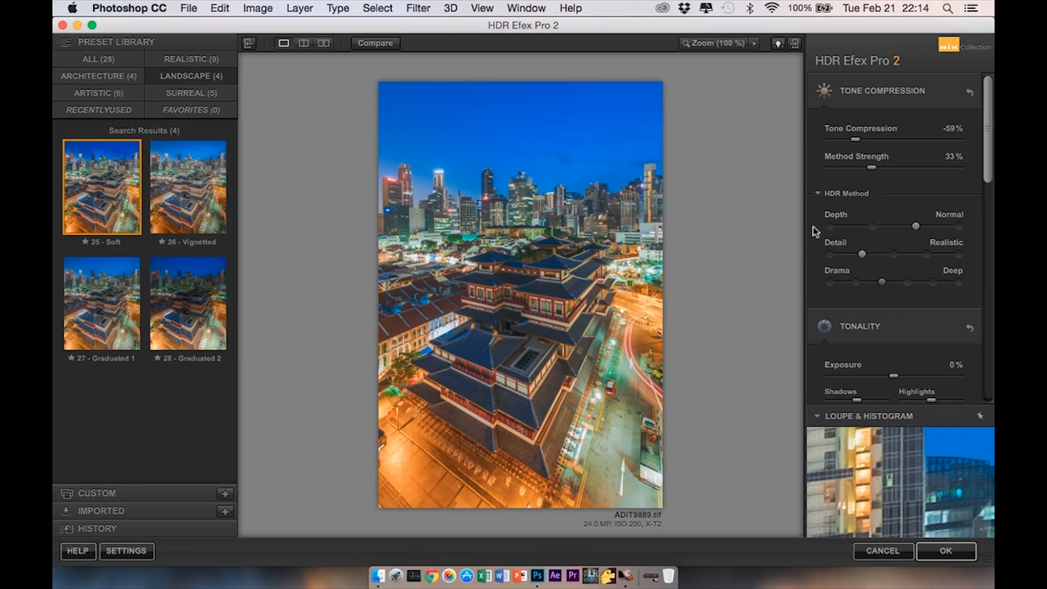
# Reset the preset's Contrast, Blacks and Whites tonality adjustments to their defaults
pyautogui.scroll(-3, 811, 242)
pyautogui.scroll(-1, 811, 241)
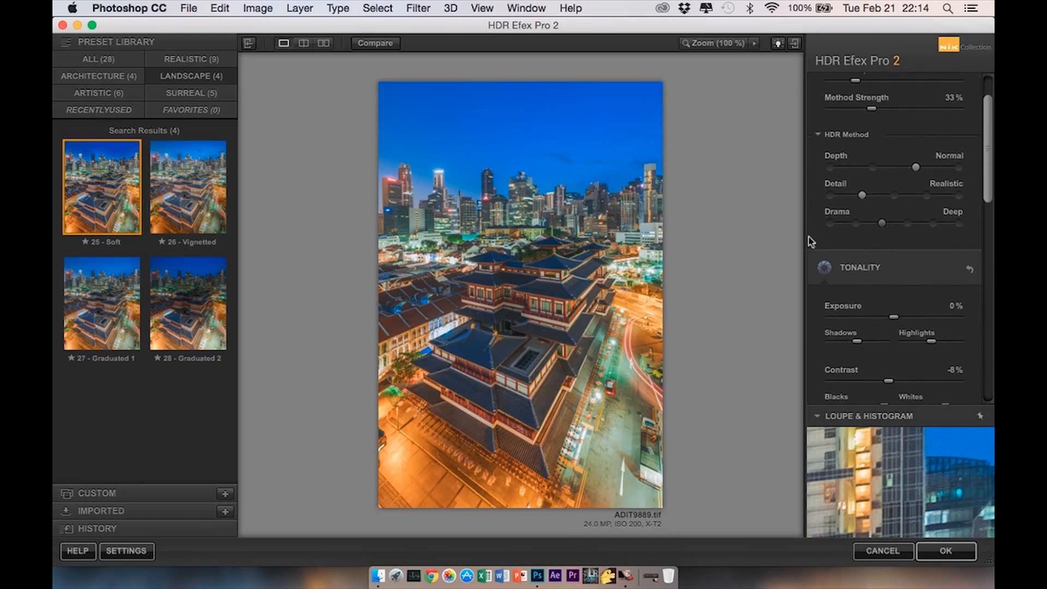
pyautogui.scroll(-3, 814, 239)
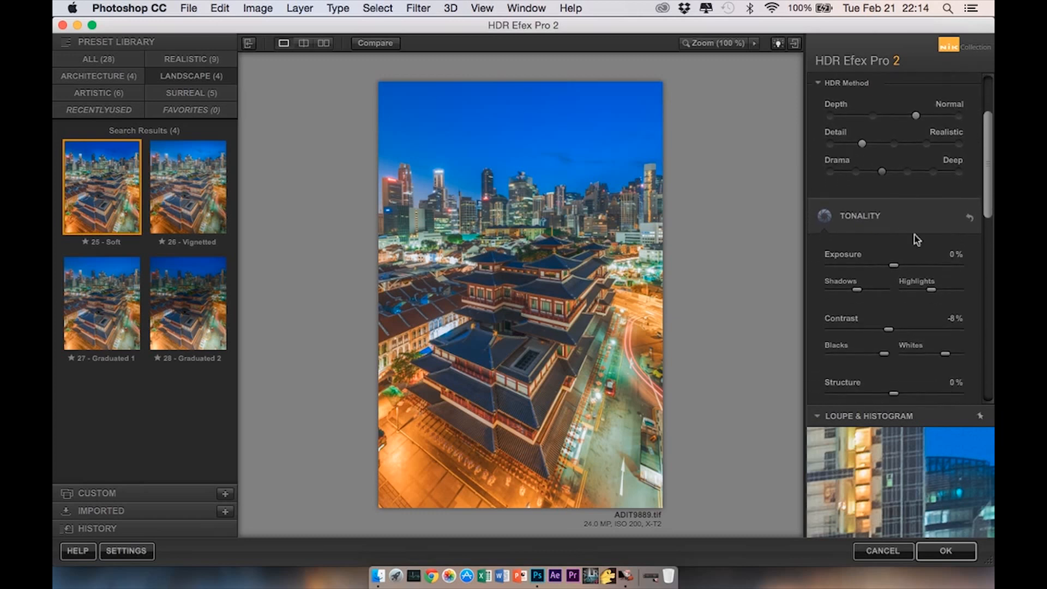
pyautogui.scroll(-2, 871, 214)
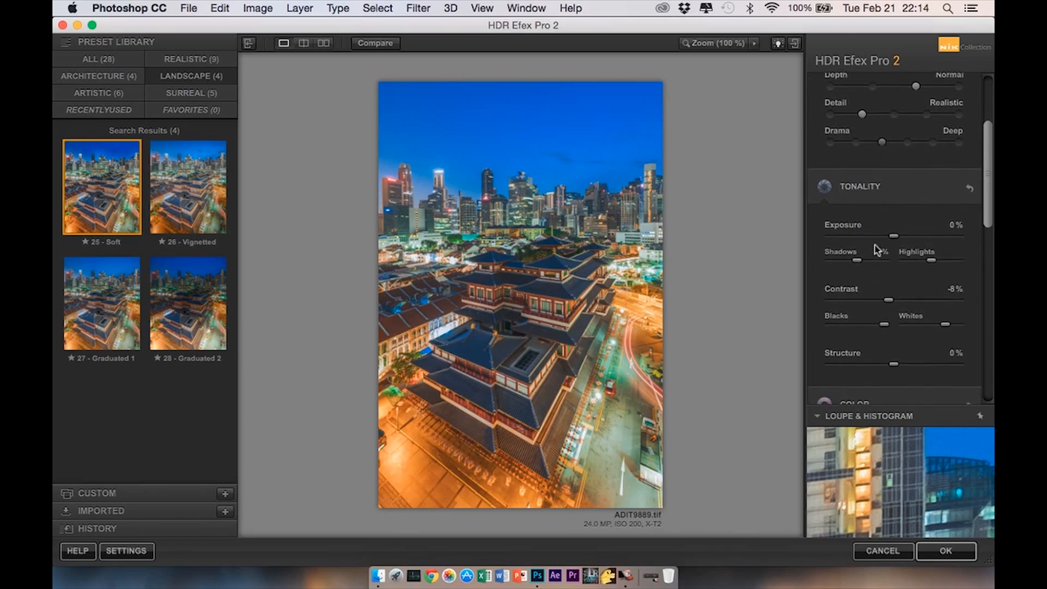
pyautogui.doubleClick(885, 324)
pyautogui.doubleClick(944, 325)
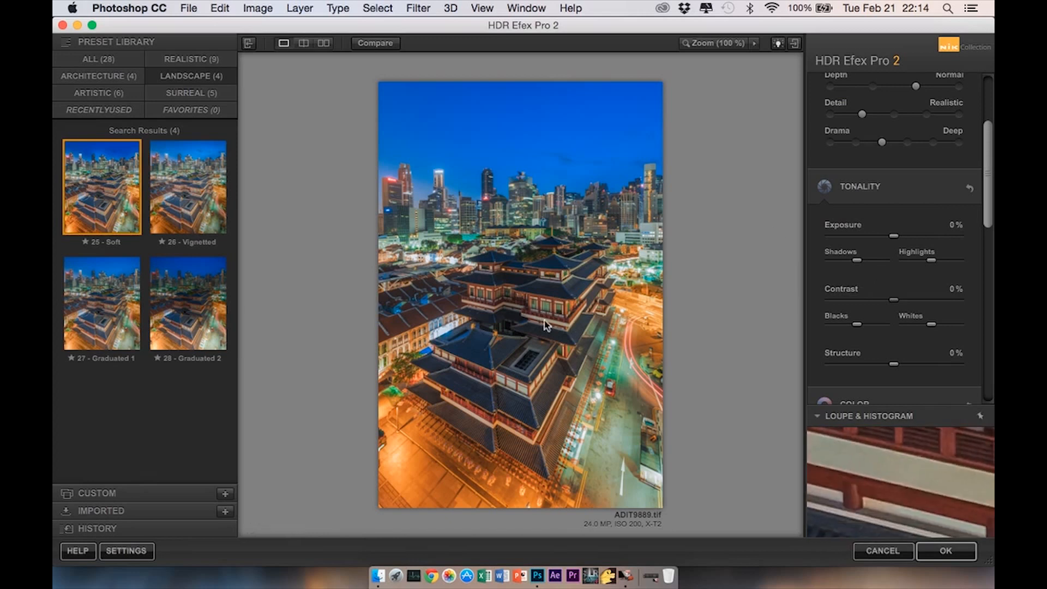
# Set the tonality Exposure to 11% and Contrast to 12%, and lower the Highlights
pyautogui.moveTo(894, 238); pyautogui.dragTo(900, 238)
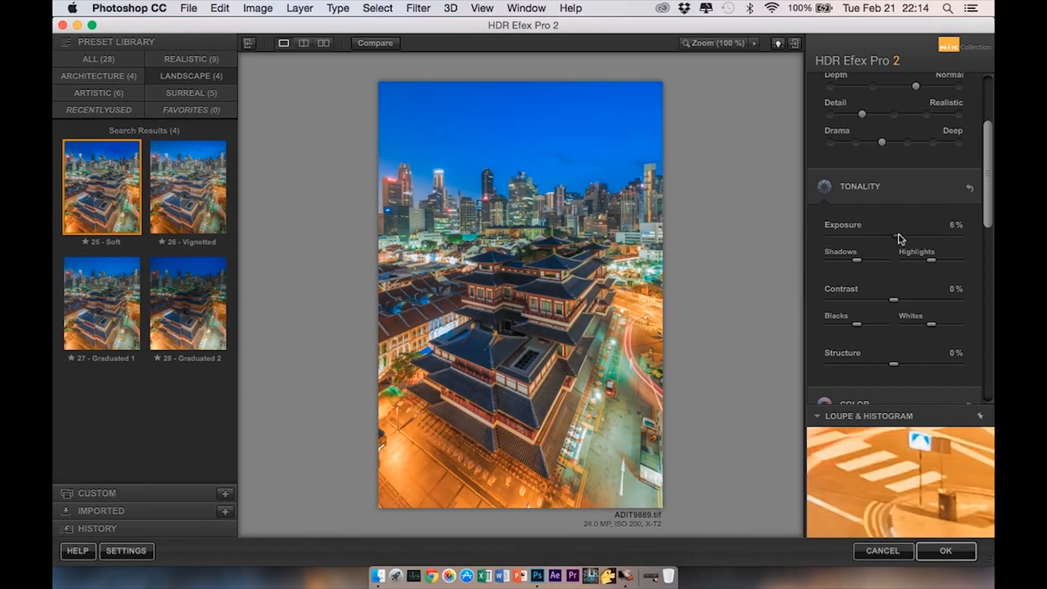
pyautogui.moveTo(900, 238); pyautogui.dragTo(902, 238)
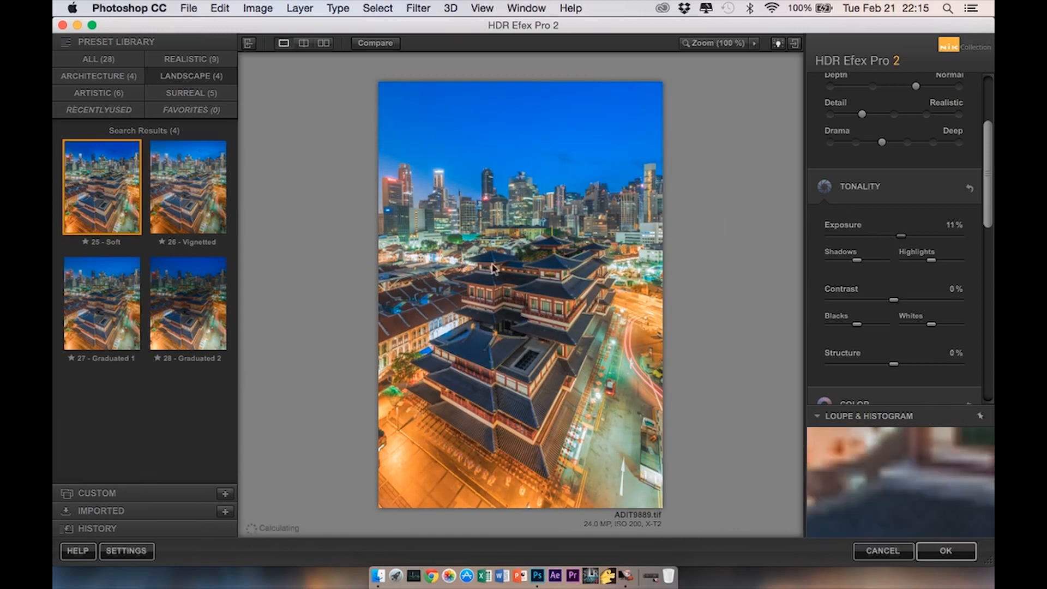
pyautogui.moveTo(928, 260)
pyautogui.mouseDown()
pyautogui.moveTo(903, 262)
pyautogui.moveTo(969, 257)
pyautogui.moveTo(910, 263)
pyautogui.moveTo(921, 264)
pyautogui.mouseUp()
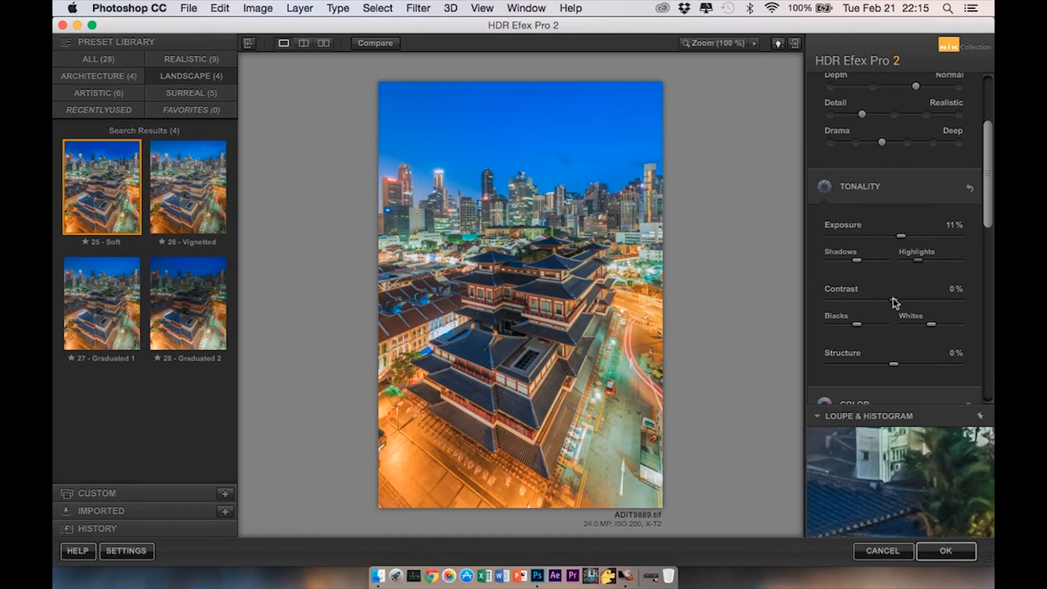
pyautogui.moveTo(894, 303); pyautogui.dragTo(906, 303)
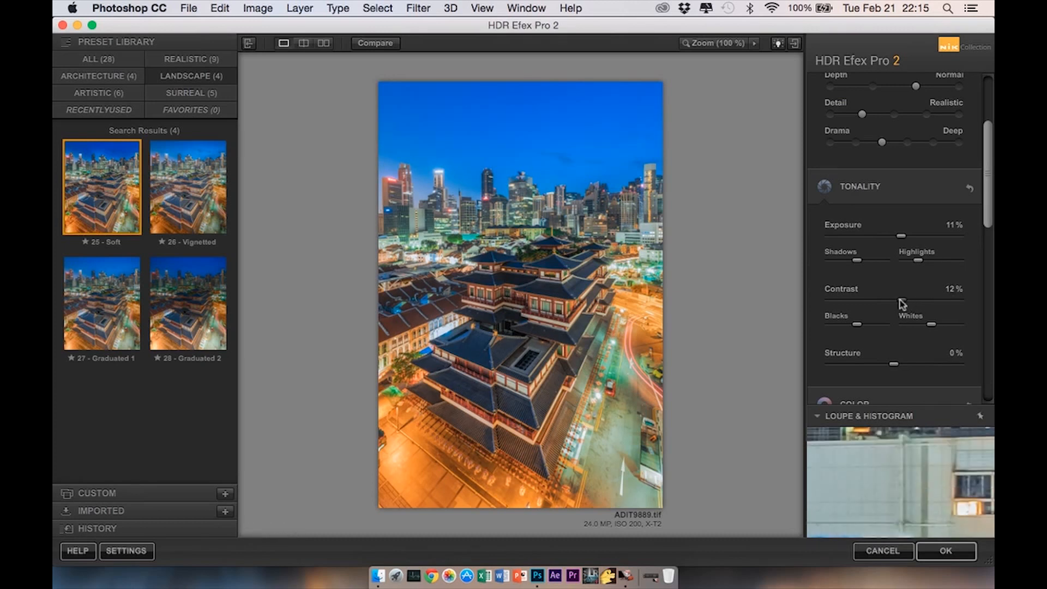
# Set Structure to 17% and apply the HDR Efex Pro 2 filter to the layer copy
pyautogui.scroll(-2, 905, 315)
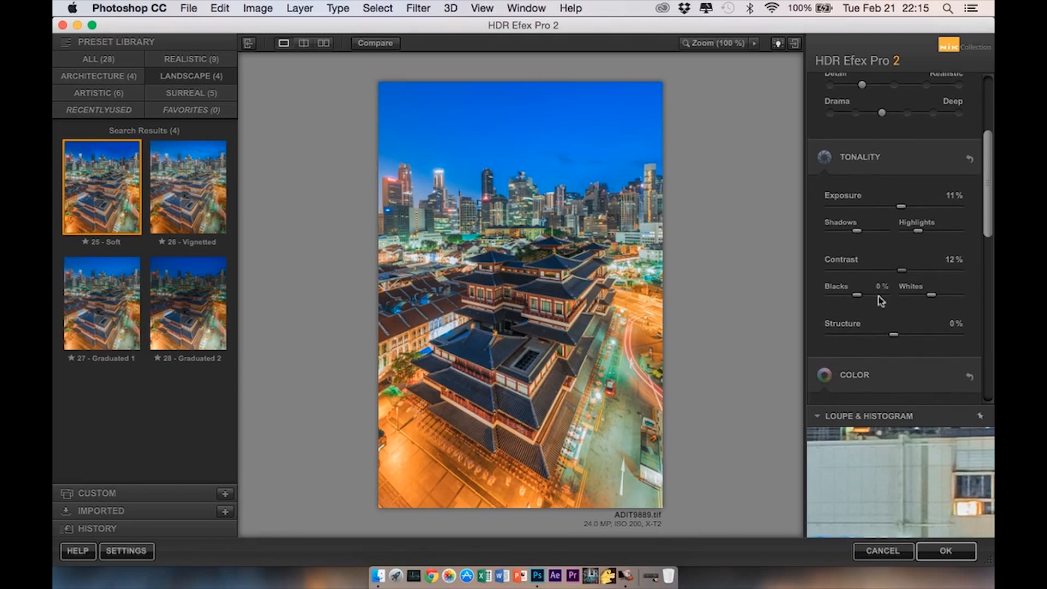
pyautogui.moveTo(894, 334); pyautogui.dragTo(908, 339)
pyautogui.moveTo(906, 336); pyautogui.dragTo(904, 334)
pyautogui.scroll(-3, 858, 272)
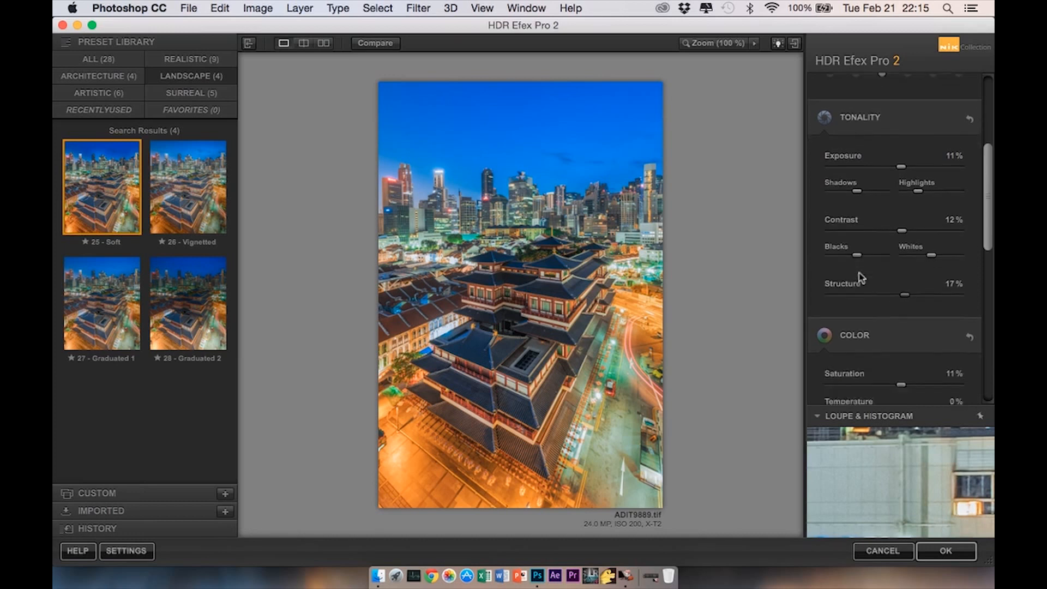
pyautogui.scroll(-6, 859, 273)
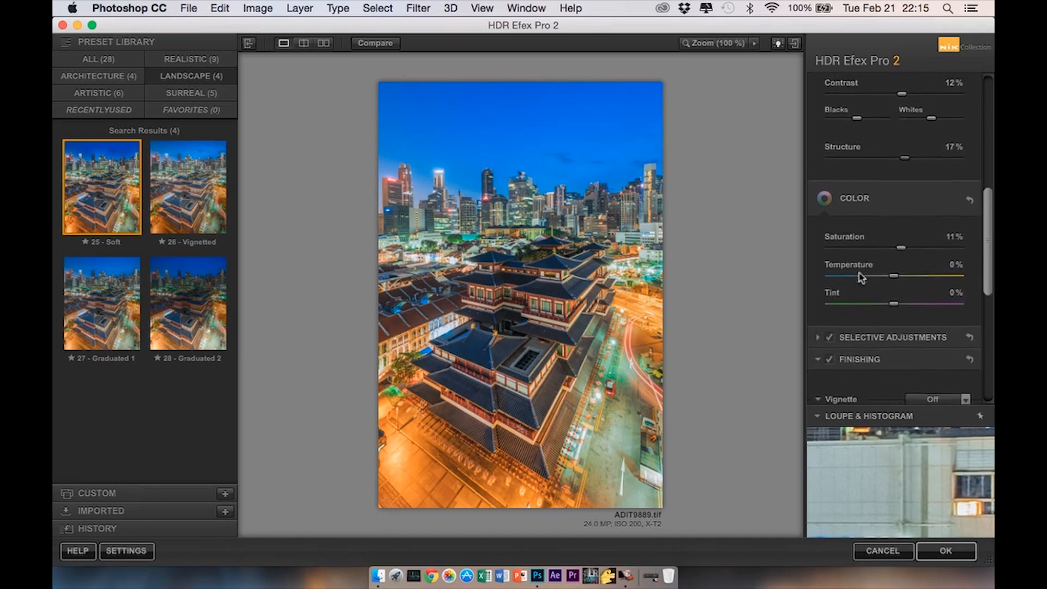
pyautogui.scroll(10, 859, 278)
pyautogui.scroll(5, 859, 274)
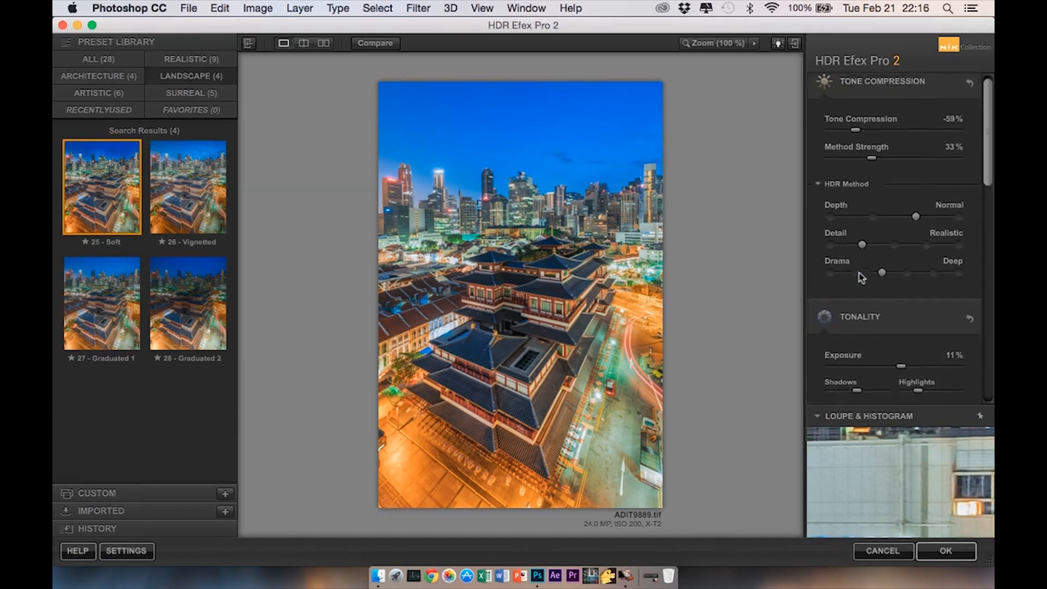
pyautogui.click(948, 550)
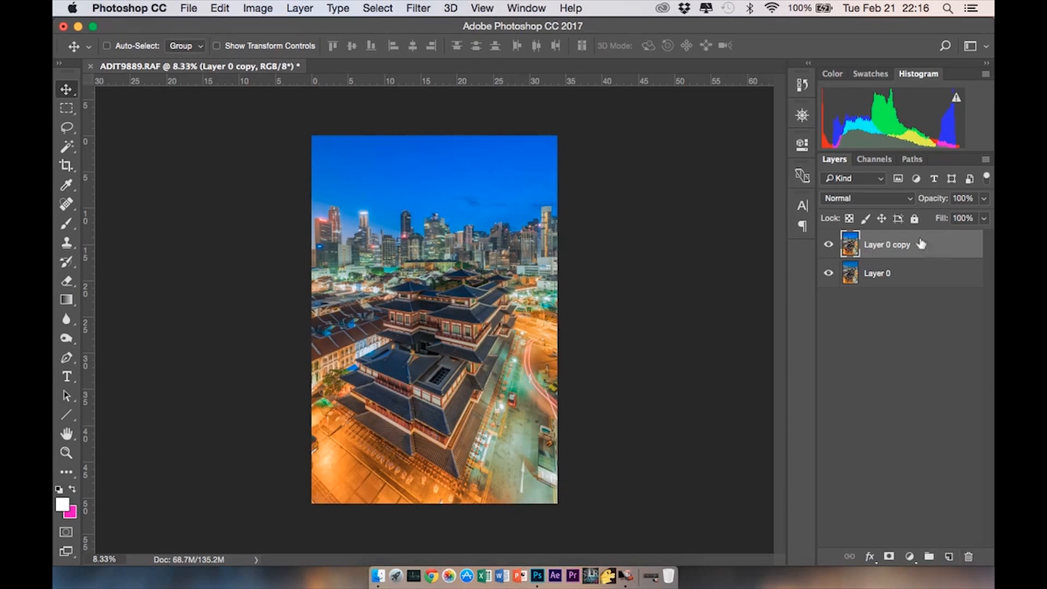
# Compare the image before and after the HDR effect by repeatedly hiding and showing Layer 0 copy
pyautogui.click(829, 245)
pyautogui.click(829, 246)
pyautogui.click(829, 246)
pyautogui.click(829, 246)
pyautogui.click(829, 246)
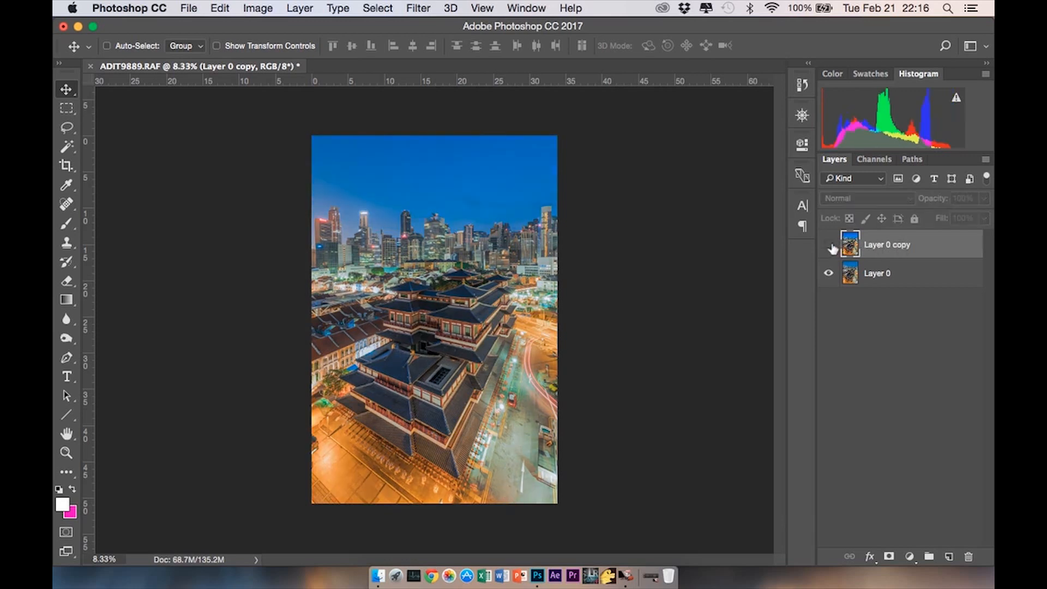
pyautogui.click(829, 245)
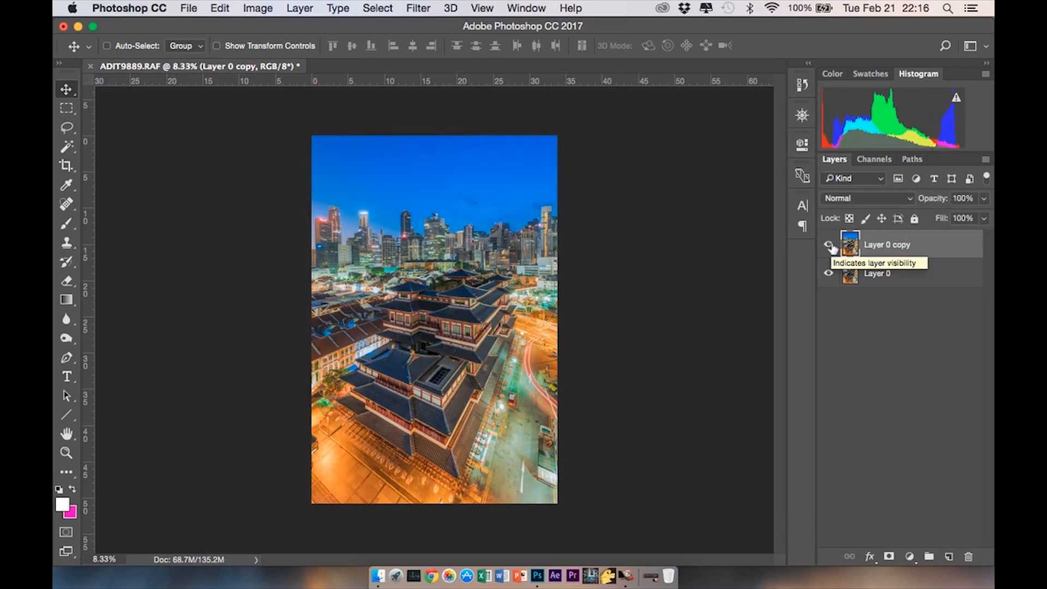
# Check the HDR effect against the original in an enlarged view by toggling Layer 0 copy's visibility
pyautogui.press('super+plus')
pyautogui.press('super+plus')
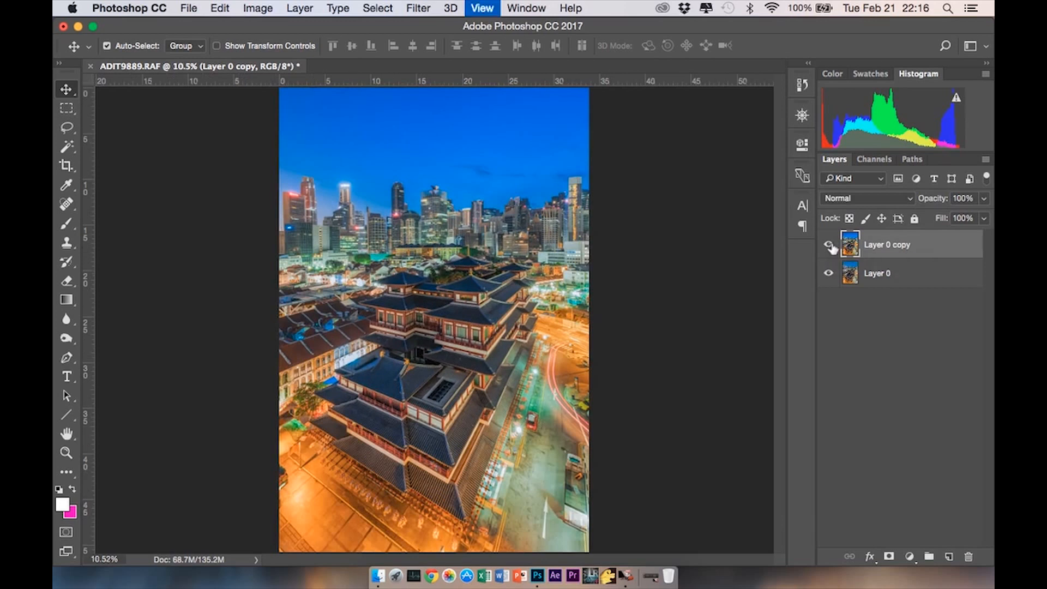
pyautogui.press('super+0')
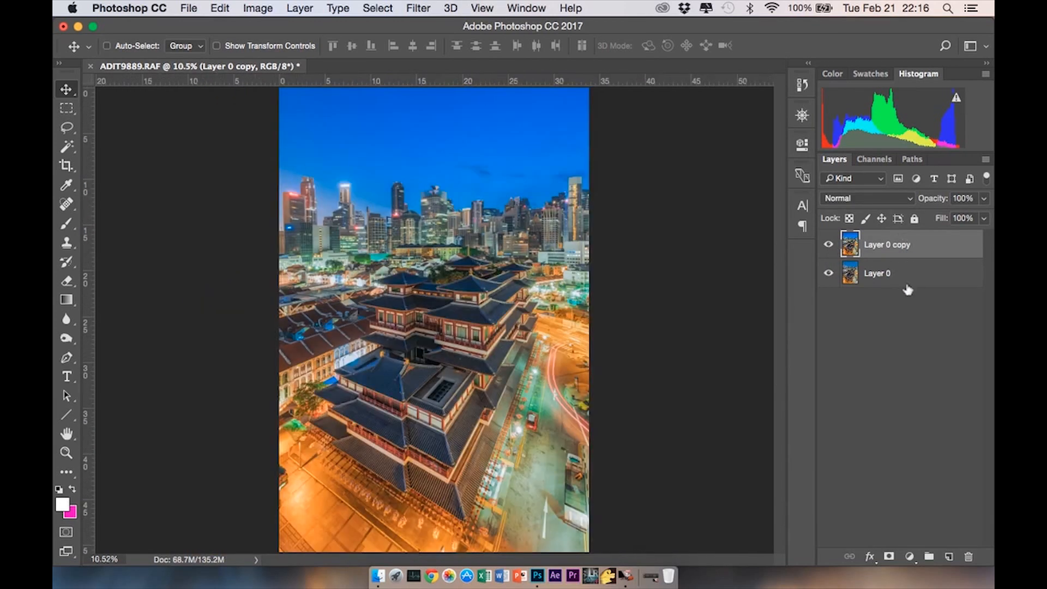
pyautogui.click(828, 245)
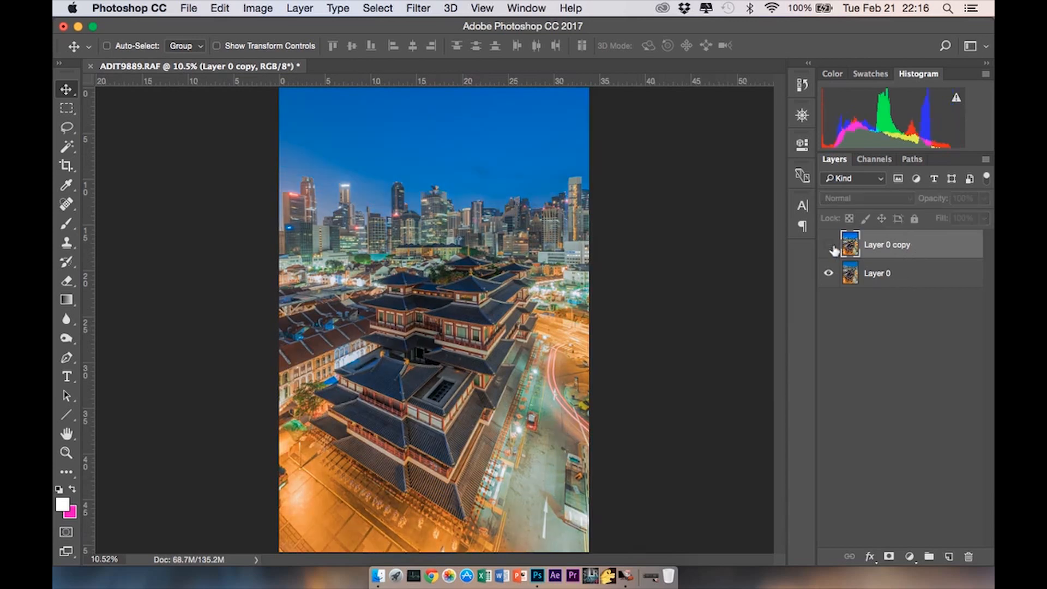
pyautogui.click(833, 248)
pyautogui.click(832, 248)
pyautogui.click(833, 248)
# Reduce Layer 0 copy's opacity to 75% and merge it down into Layer 0
pyautogui.click(984, 198)
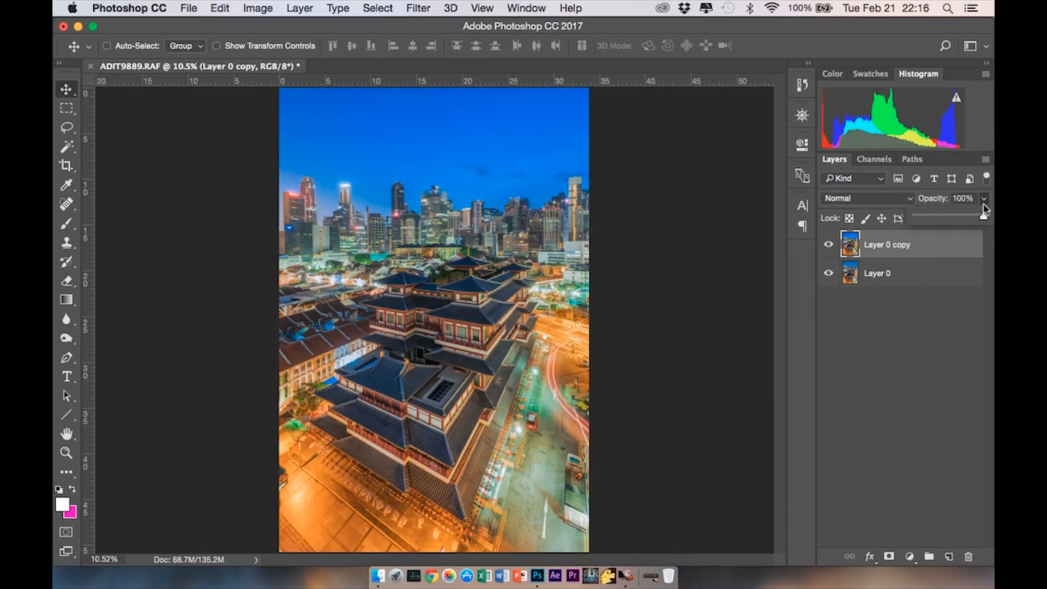
pyautogui.moveTo(984, 219)
pyautogui.mouseDown()
pyautogui.moveTo(952, 219)
pyautogui.moveTo(966, 220)
pyautogui.mouseUp()
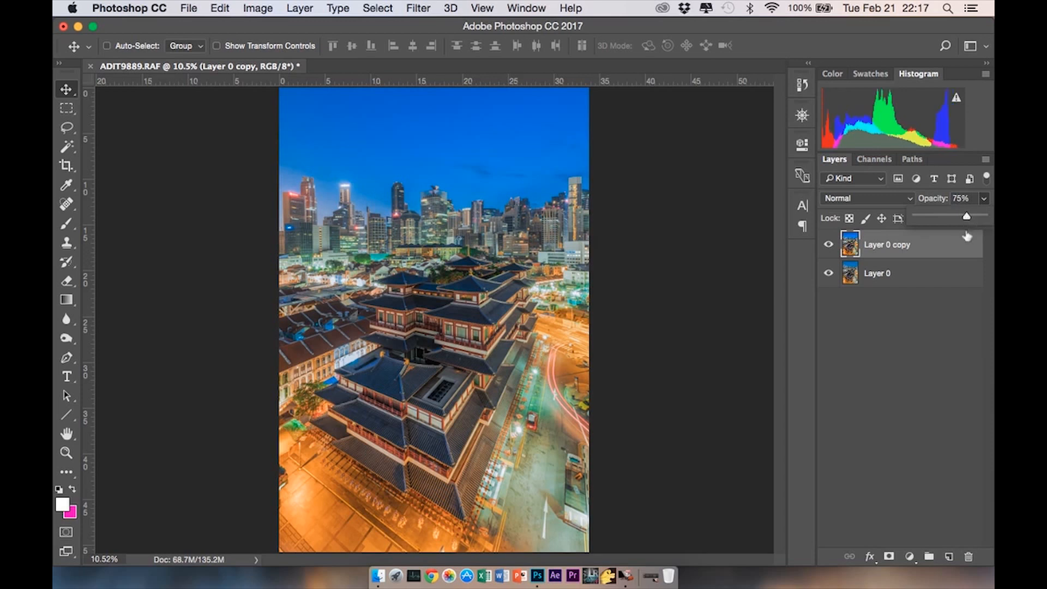
pyautogui.click(947, 250)
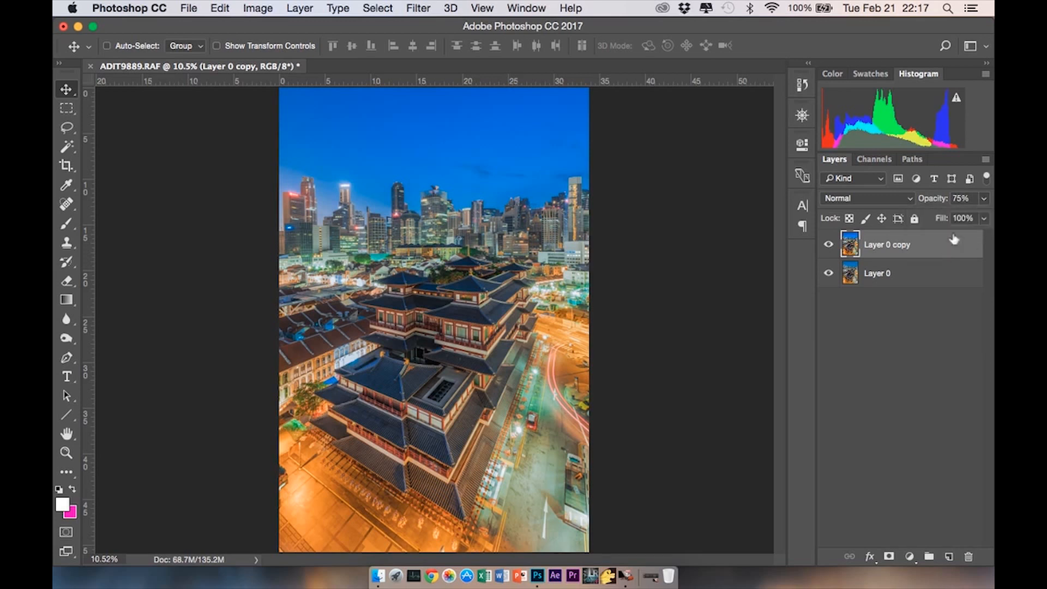
pyautogui.rightClick(938, 241)
pyautogui.scroll(-5, 852, 298)
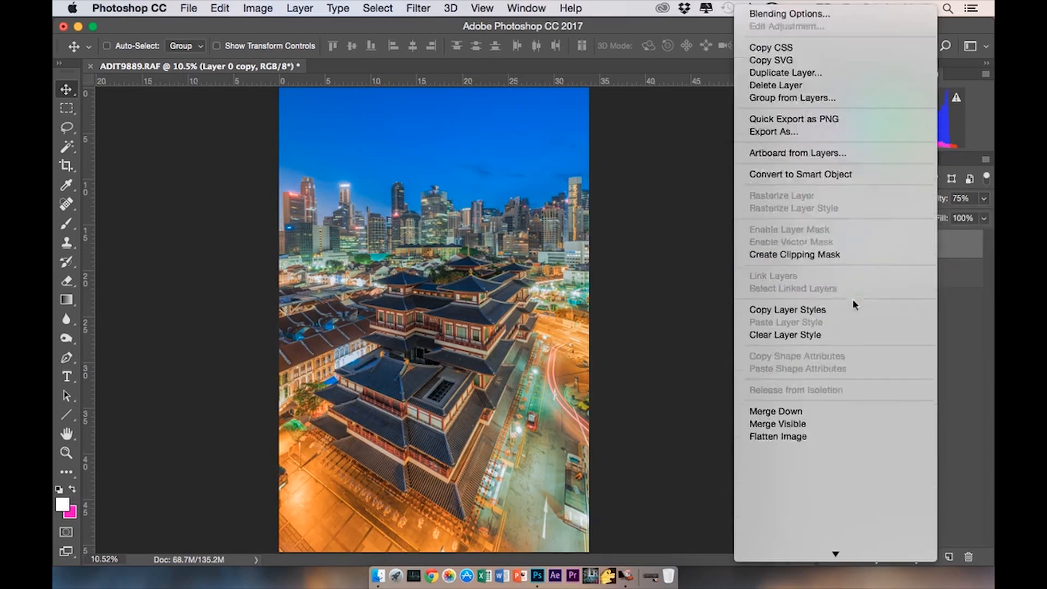
pyautogui.click(809, 362)
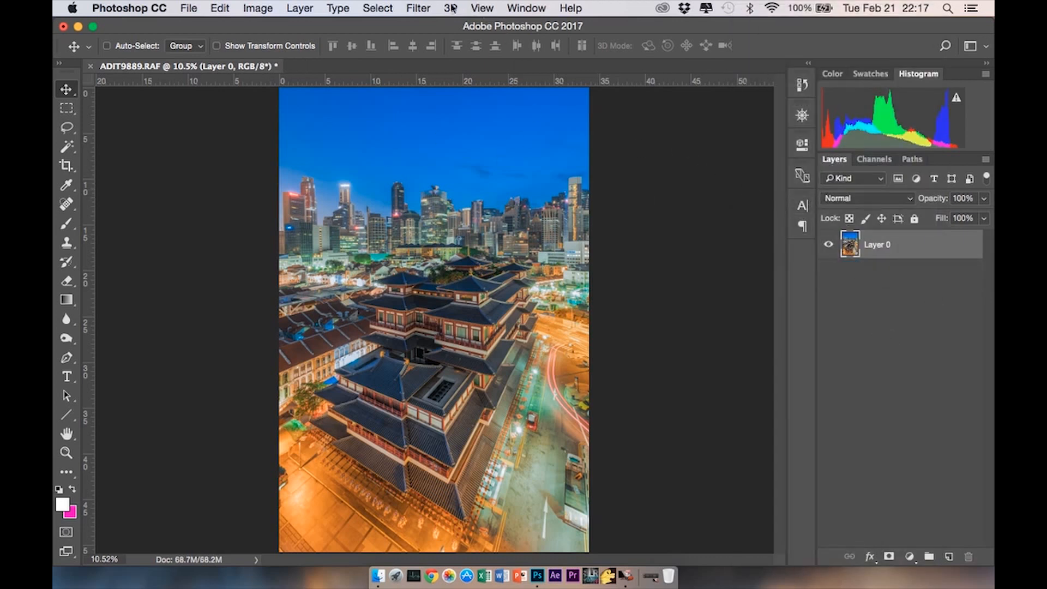
# Open the Camera Raw Filter on Layer 0 and set Highlights to -58 and Whites to -55
pyautogui.click(418, 8)
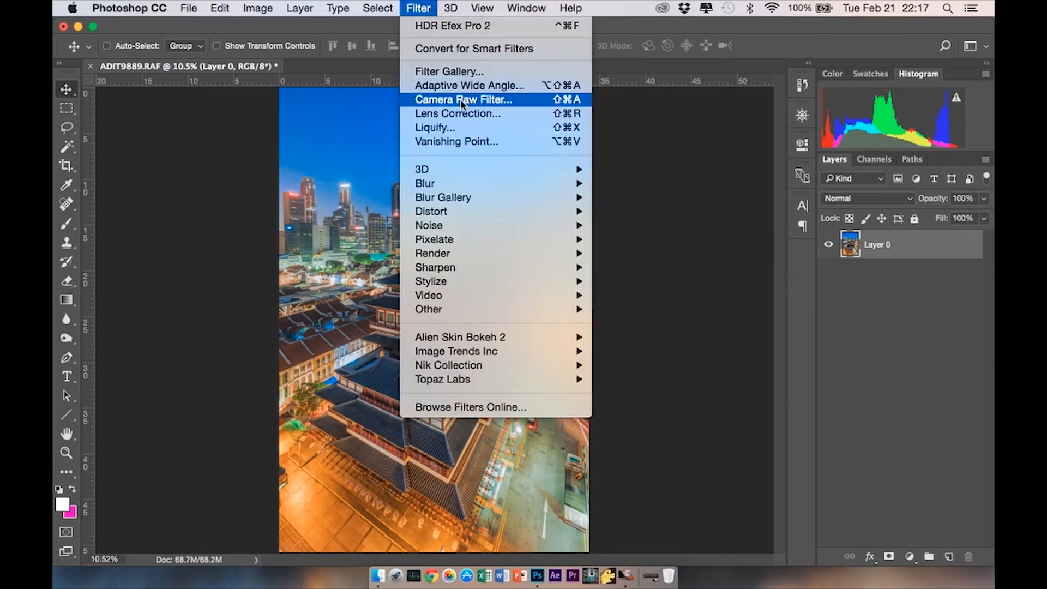
pyautogui.click(461, 99)
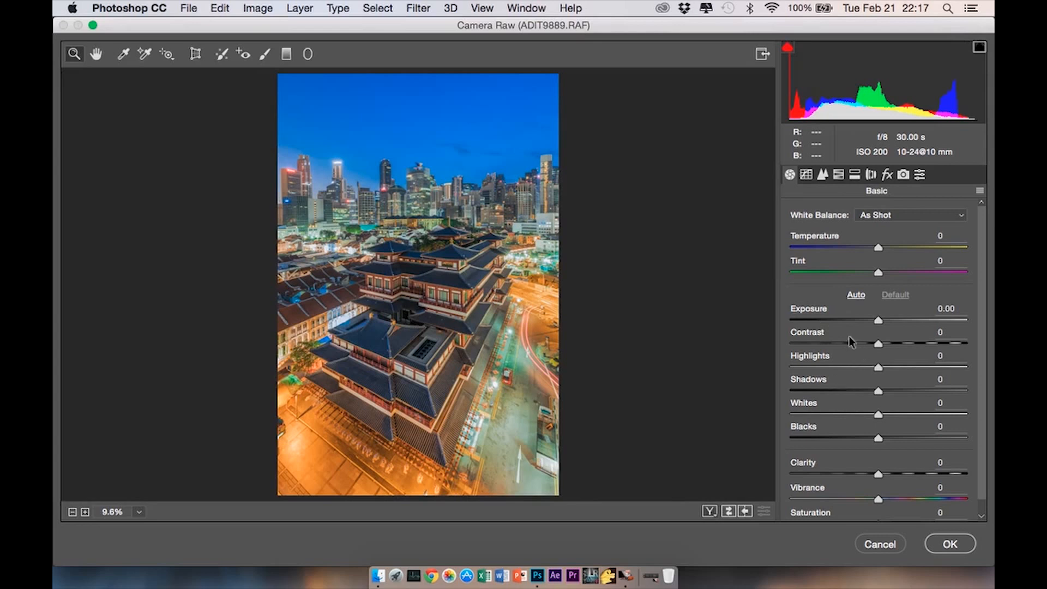
pyautogui.click(828, 366)
pyautogui.click(826, 412)
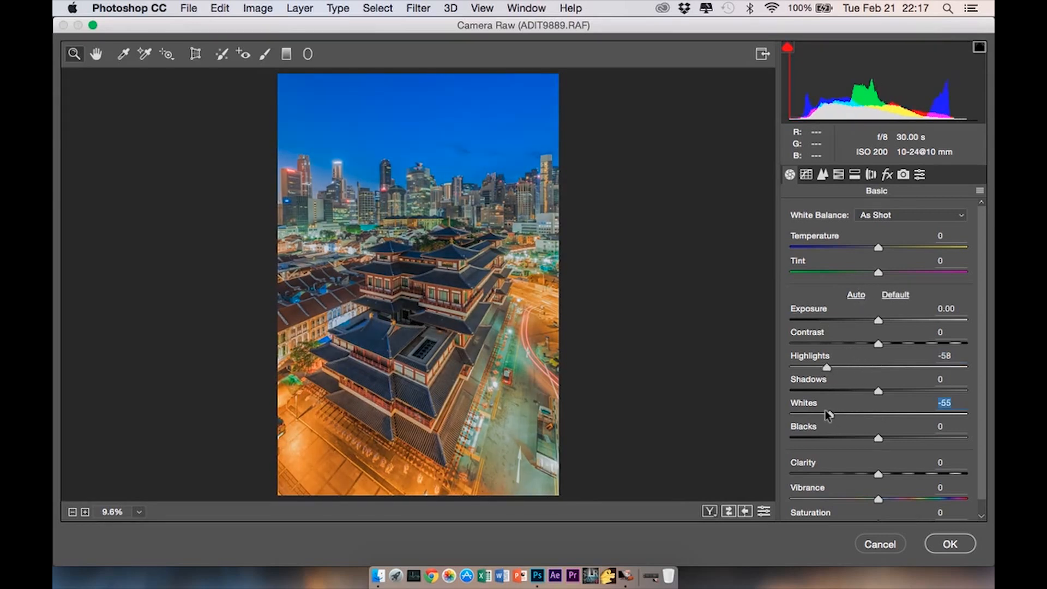
# Set Shadows to +39, Blacks to +16, Contrast to +43 and Exposure to +0.20, and cool the Temperature to -9
pyautogui.click(912, 390)
pyautogui.click(892, 437)
pyautogui.moveTo(898, 343); pyautogui.dragTo(878, 324)
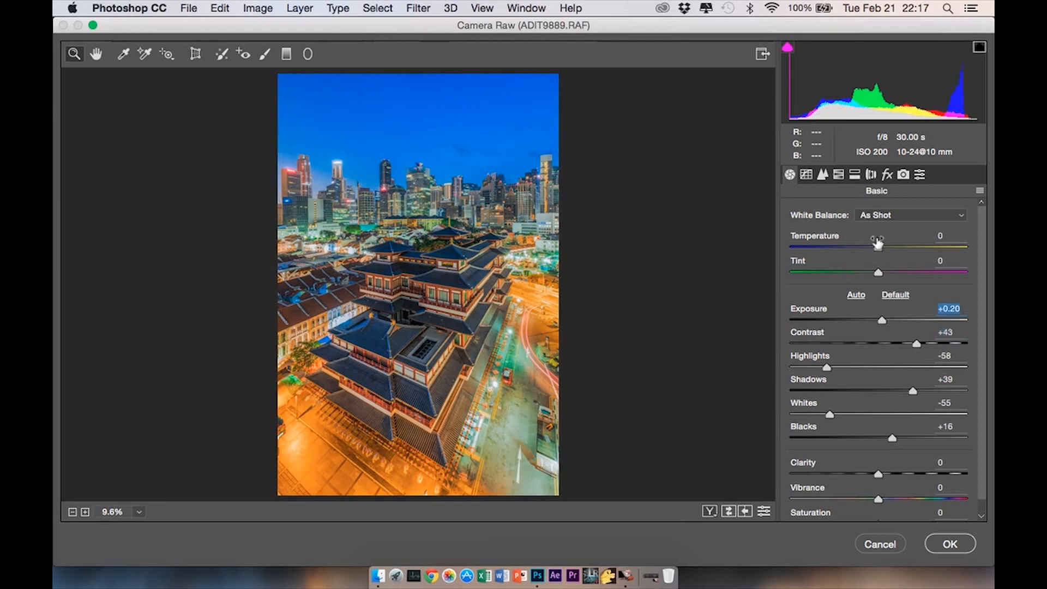
pyautogui.moveTo(877, 247); pyautogui.dragTo(872, 248)
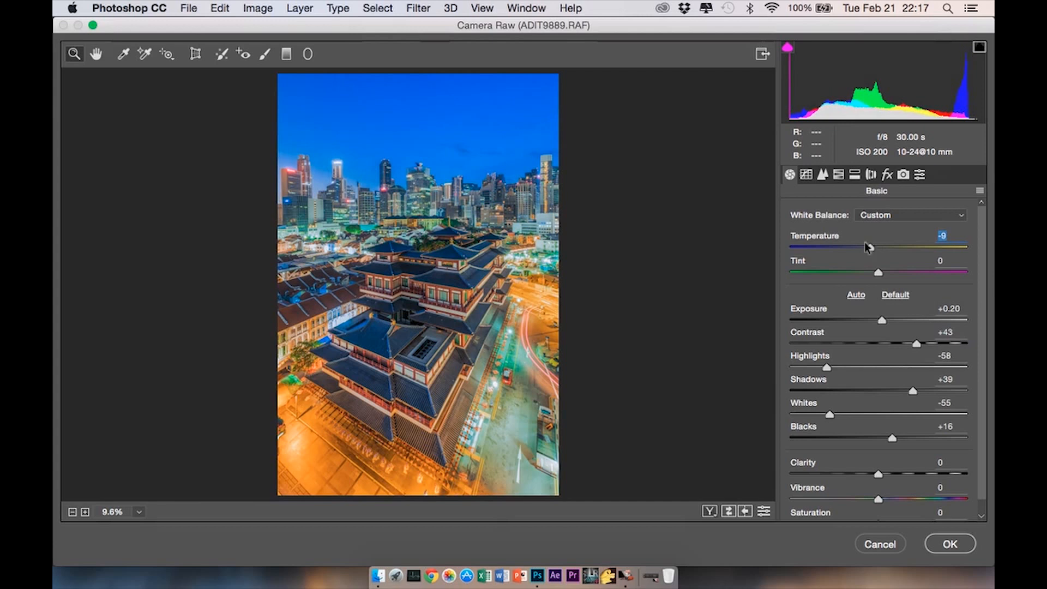
# Lower the HSL Saturation of Oranges to -12 and Blues to -13
pyautogui.click(839, 174)
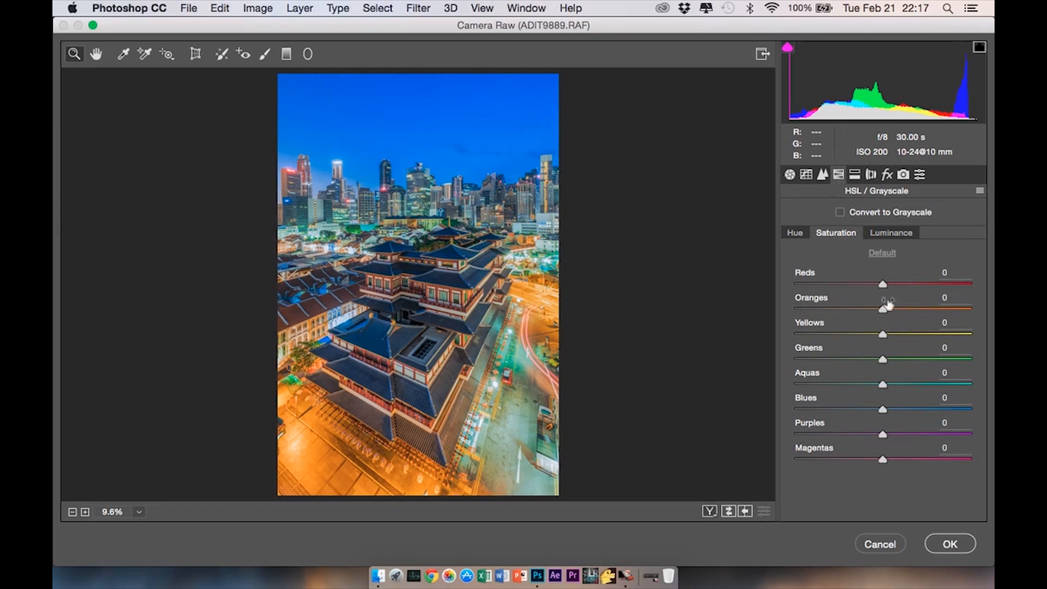
pyautogui.moveTo(849, 306)
pyautogui.mouseDown()
pyautogui.moveTo(894, 306)
pyautogui.moveTo(867, 309)
pyautogui.mouseUp()
pyautogui.click(865, 309)
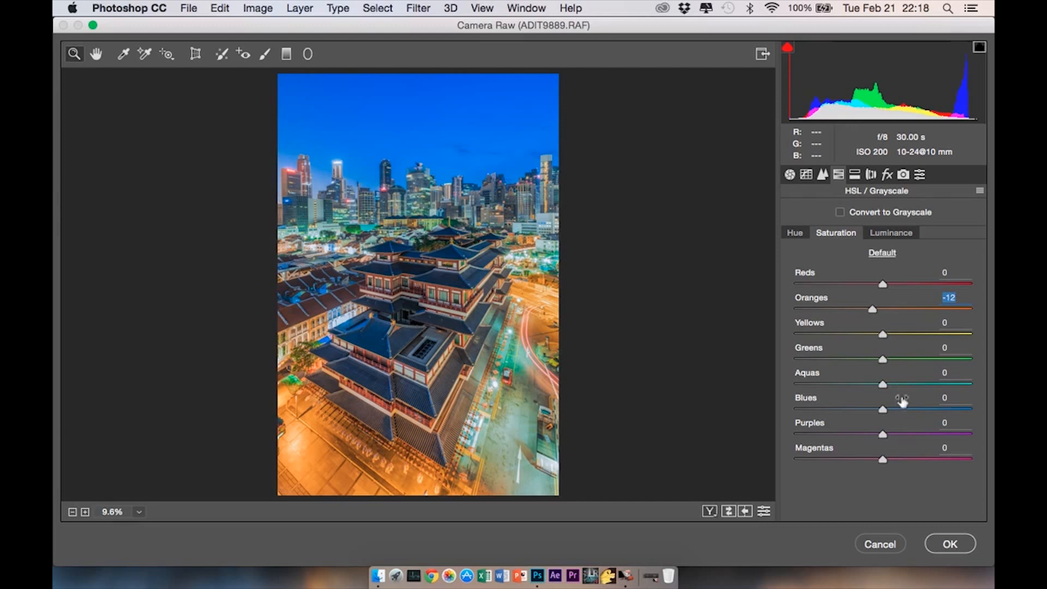
pyautogui.click(867, 408)
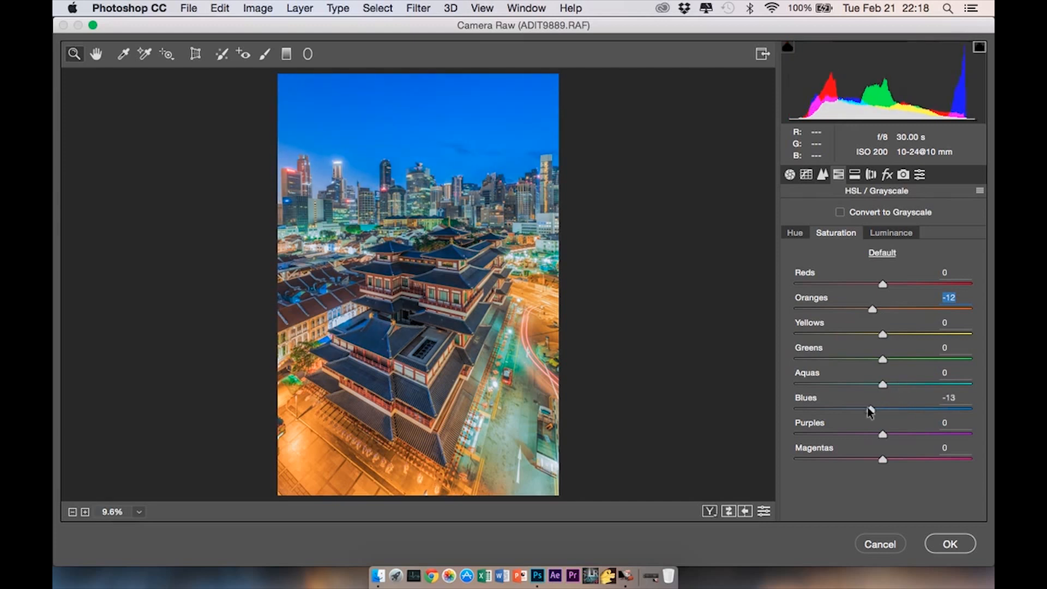
# Lower the Luminance of Blues to about -28 and apply the Camera Raw adjustments to the layer
pyautogui.click(887, 232)
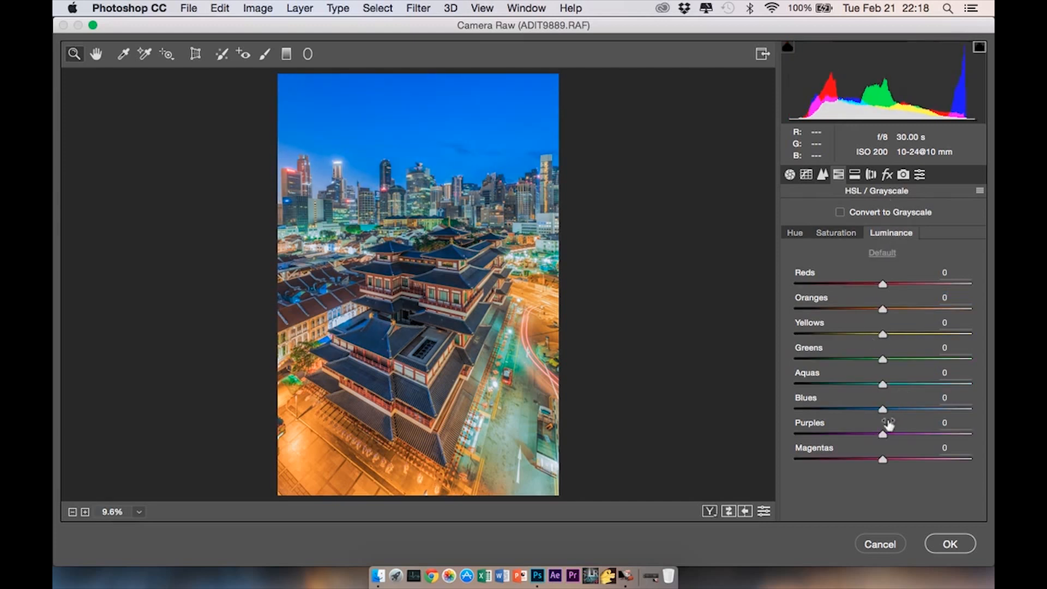
pyautogui.moveTo(879, 409); pyautogui.dragTo(854, 410)
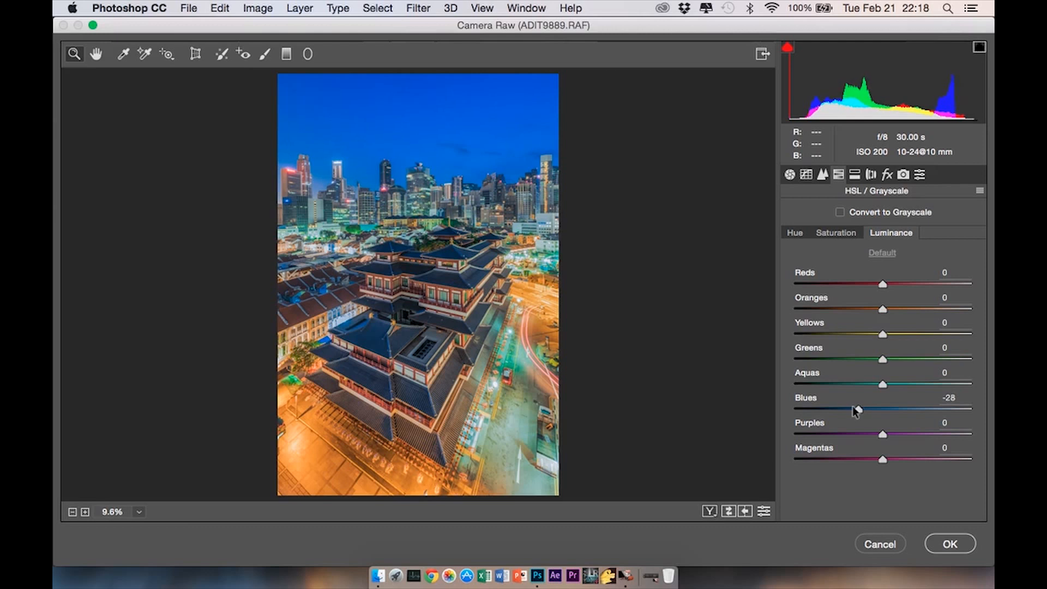
pyautogui.moveTo(857, 411); pyautogui.dragTo(858, 411)
pyautogui.click(785, 174)
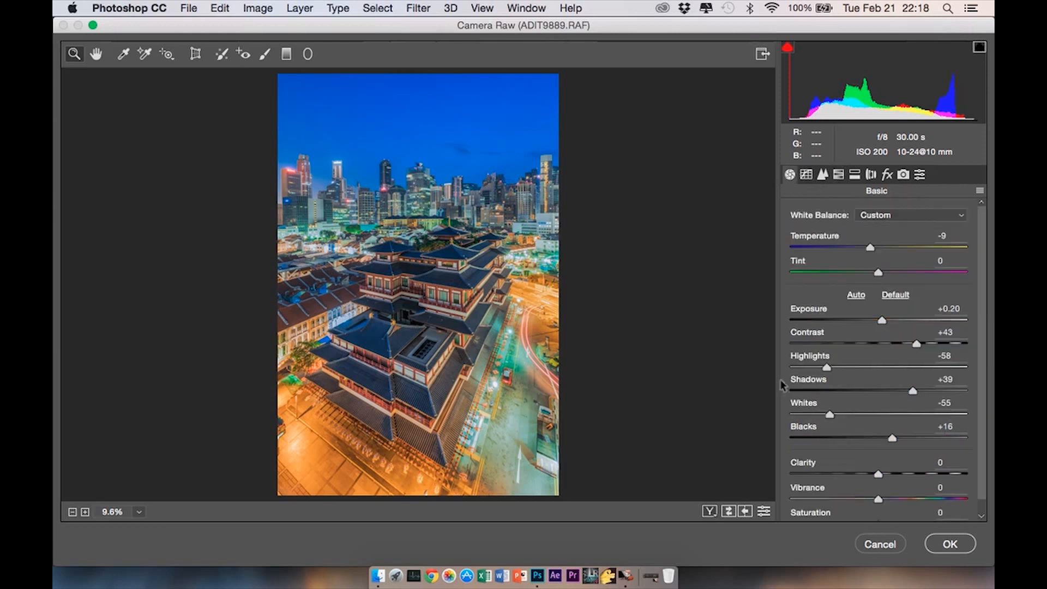
pyautogui.click(949, 544)
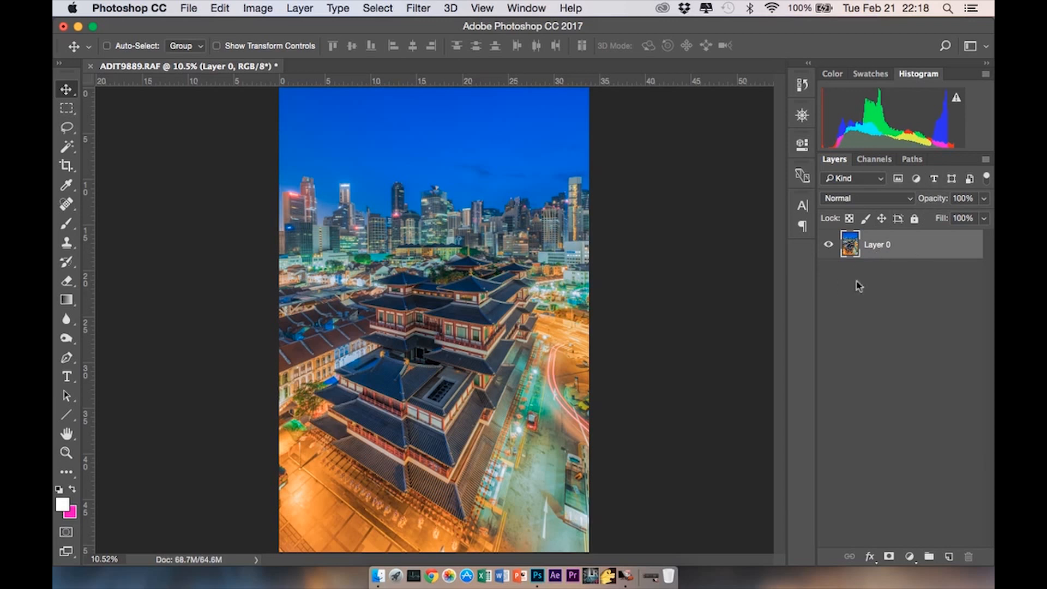
# Duplicate Layer 0 as Layer 0 copy in the same document
pyautogui.rightClick(921, 254)
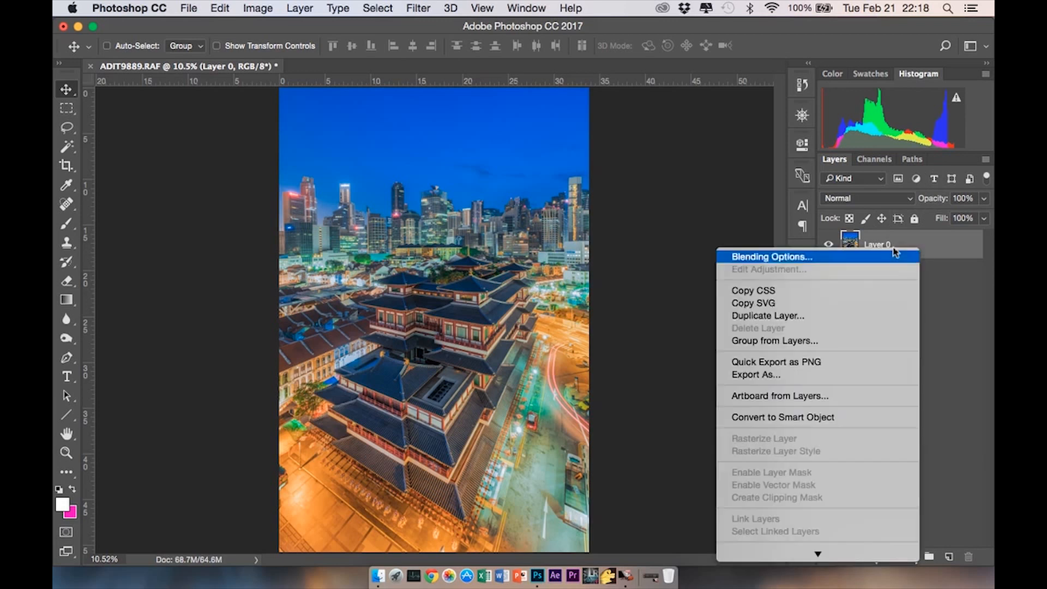
pyautogui.click(861, 316)
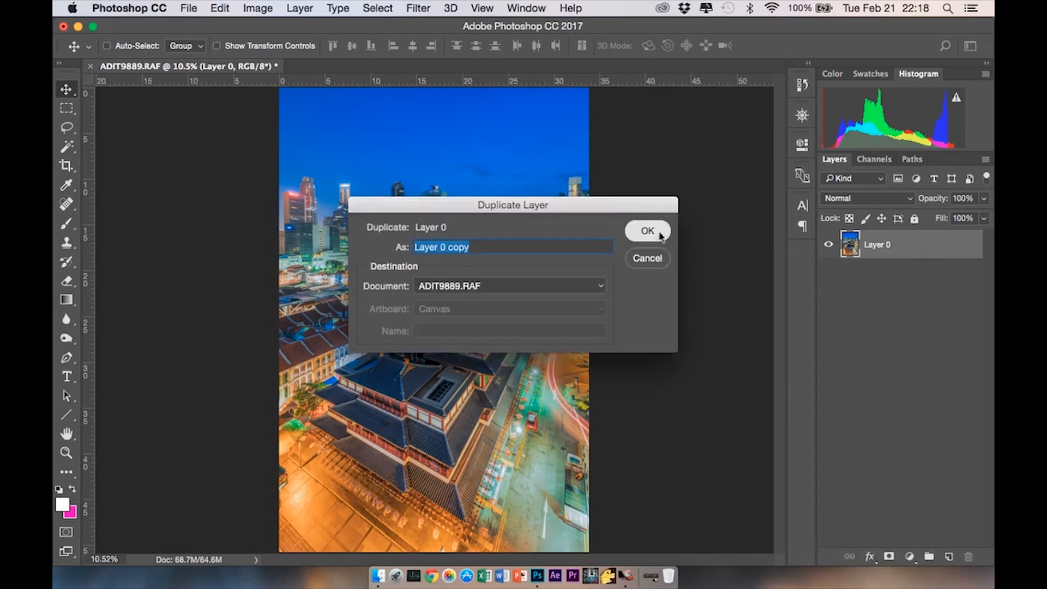
pyautogui.click(662, 230)
# Examine the temple, sky and skyline buildings at up to 200% magnification for noise
pyautogui.press('super+equal')
pyautogui.press('super+equal')
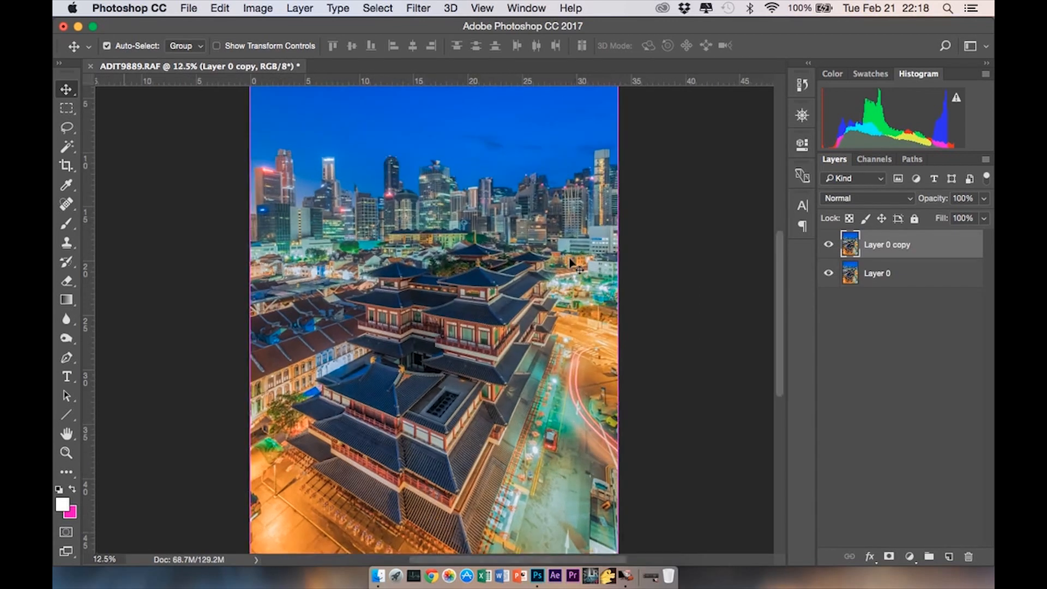
pyautogui.press('super+equal')
pyautogui.press('super+equal')
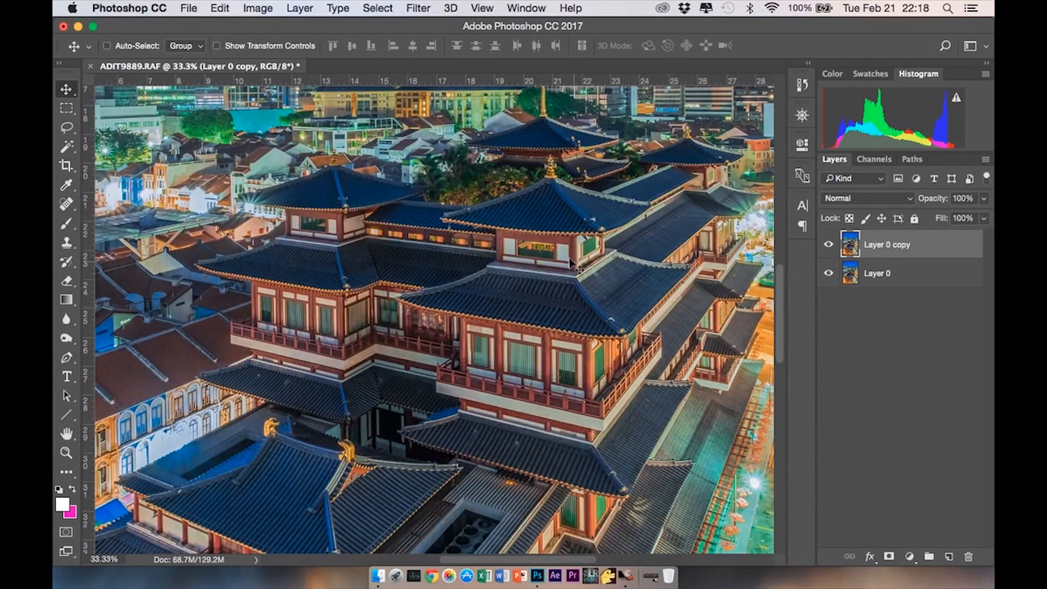
pyautogui.scroll(10, 570, 264)
pyautogui.hscroll(-10, 571, 263)
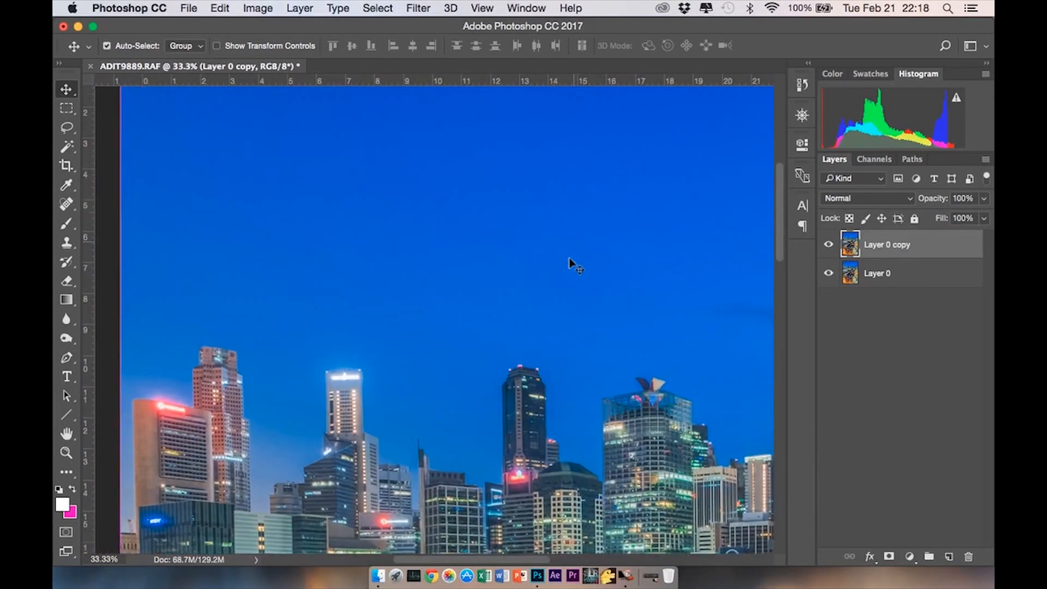
pyautogui.press('super+equal')
pyautogui.press('super+equal')
pyautogui.press('super+equal')
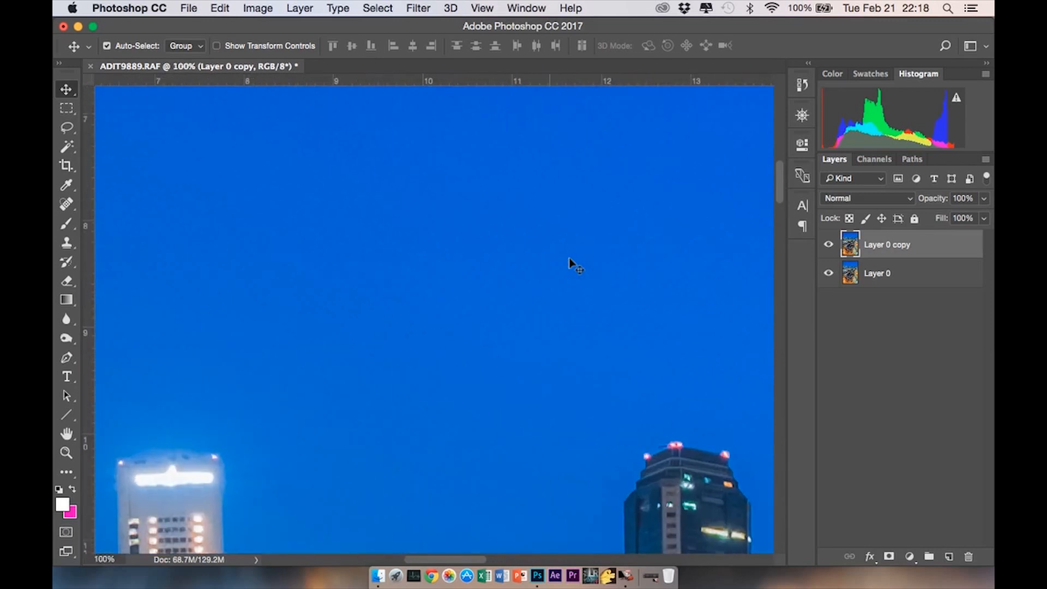
pyautogui.press('super+equal')
pyautogui.hscroll(-10, 571, 264)
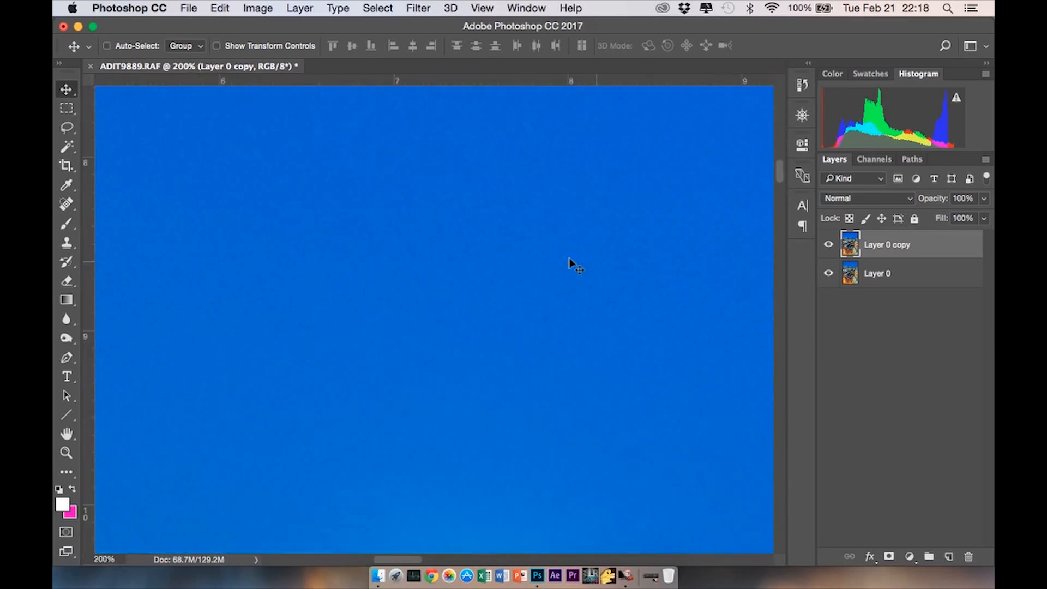
pyautogui.scroll(-5, 571, 264)
pyautogui.hscroll(-10, 571, 264)
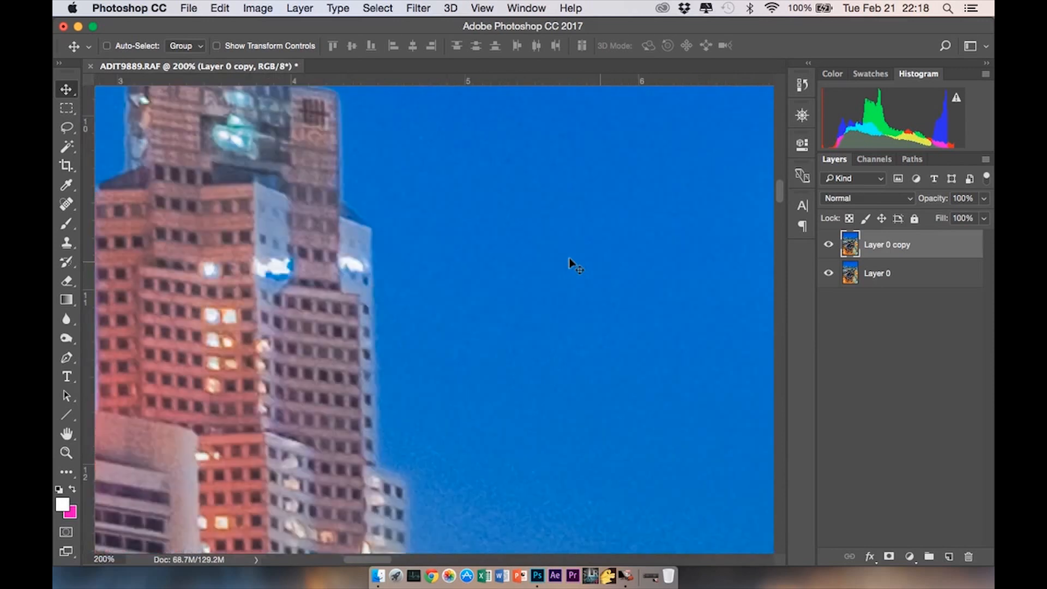
pyautogui.scroll(4, 571, 264)
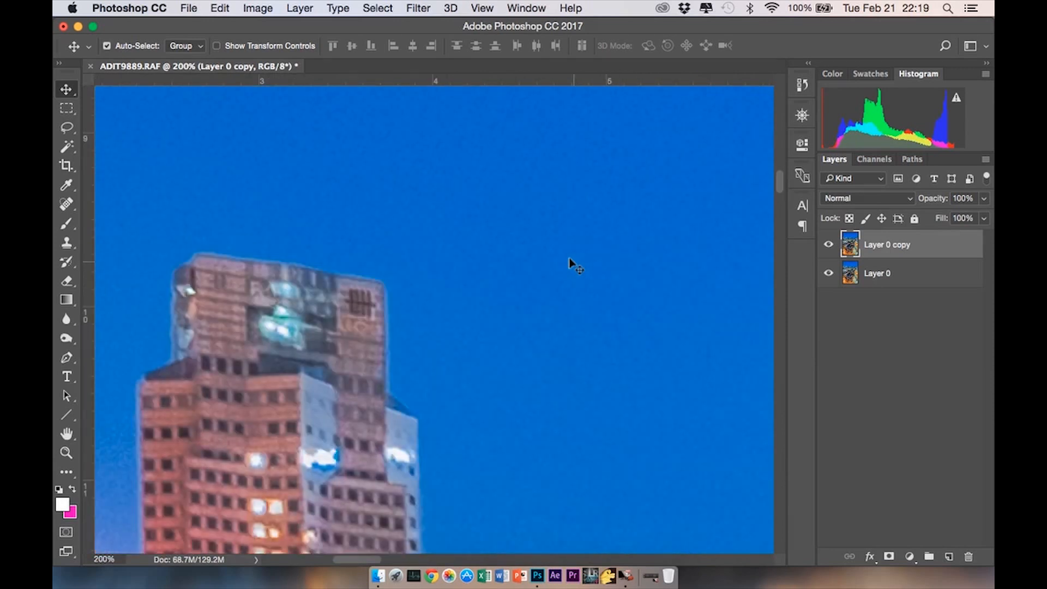
pyautogui.press('super+0')
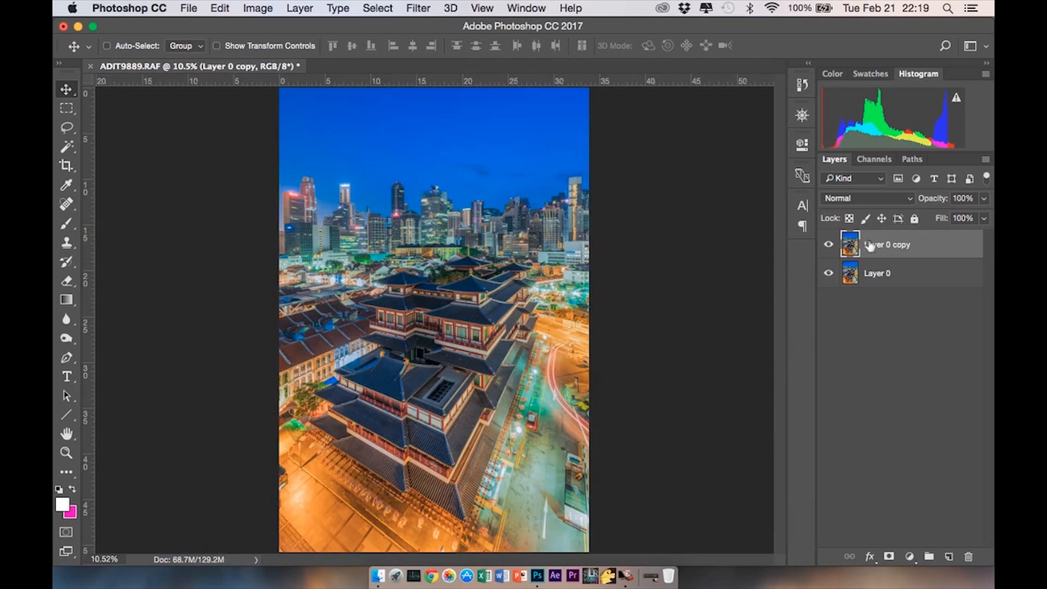
# Open Topaz DeNoise 5 on Layer 0 copy, preview the sky's upper corner, and set the noise reduction Overall Strength to 0.08
pyautogui.click(442, 9)
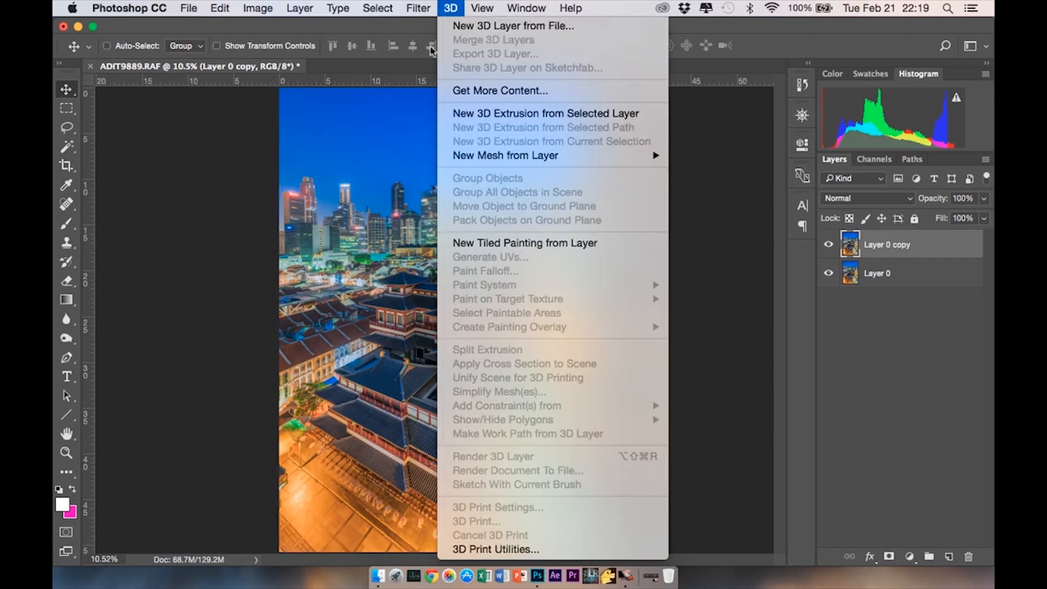
pyautogui.moveTo(418, 10)
pyautogui.moveTo(513, 381)
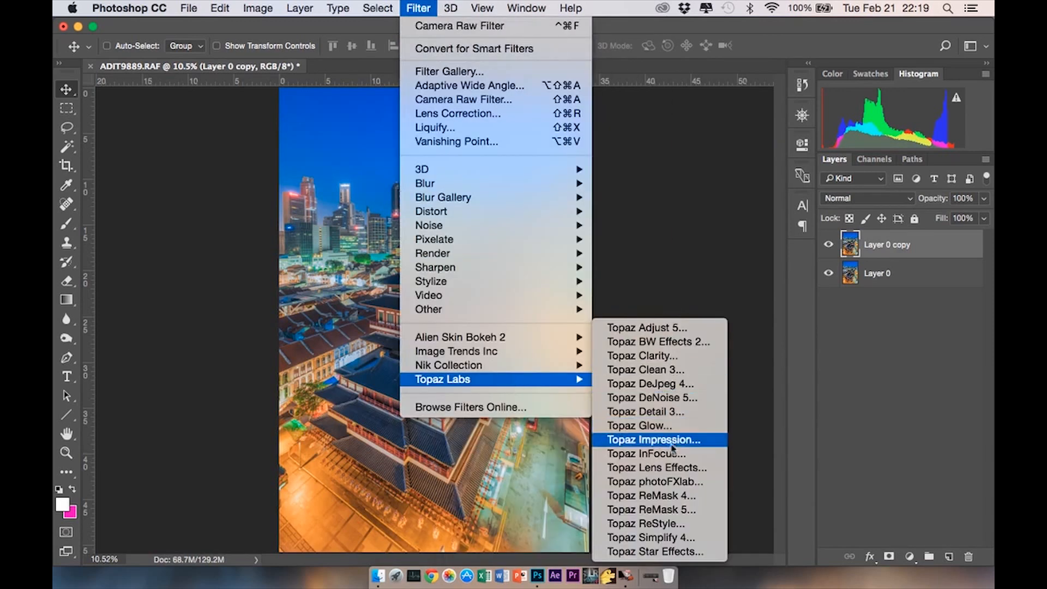
pyautogui.click(671, 401)
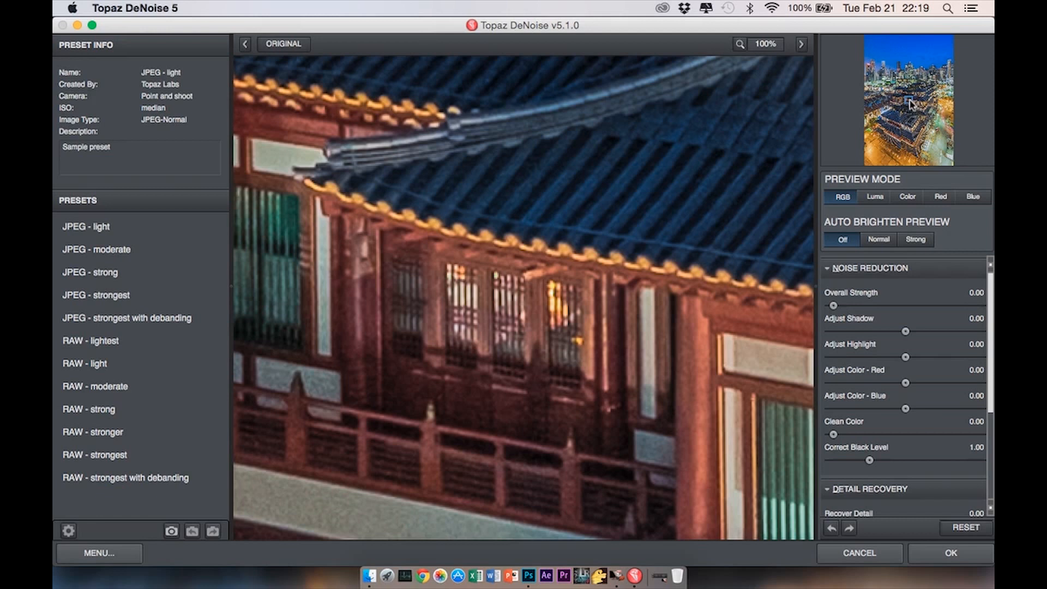
pyautogui.moveTo(911, 103); pyautogui.dragTo(837, 36)
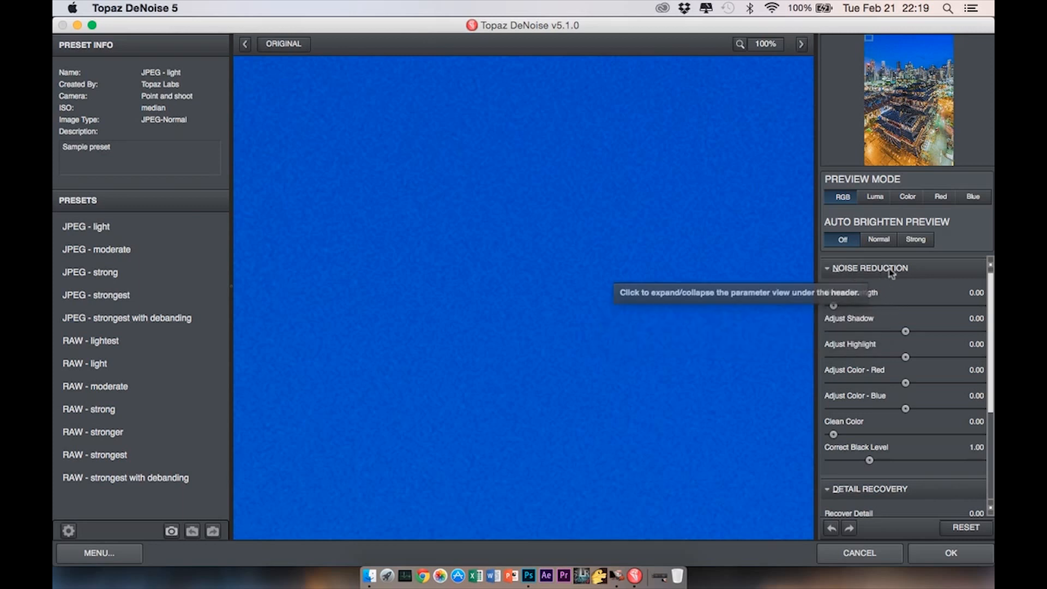
pyautogui.moveTo(832, 306); pyautogui.dragTo(845, 308)
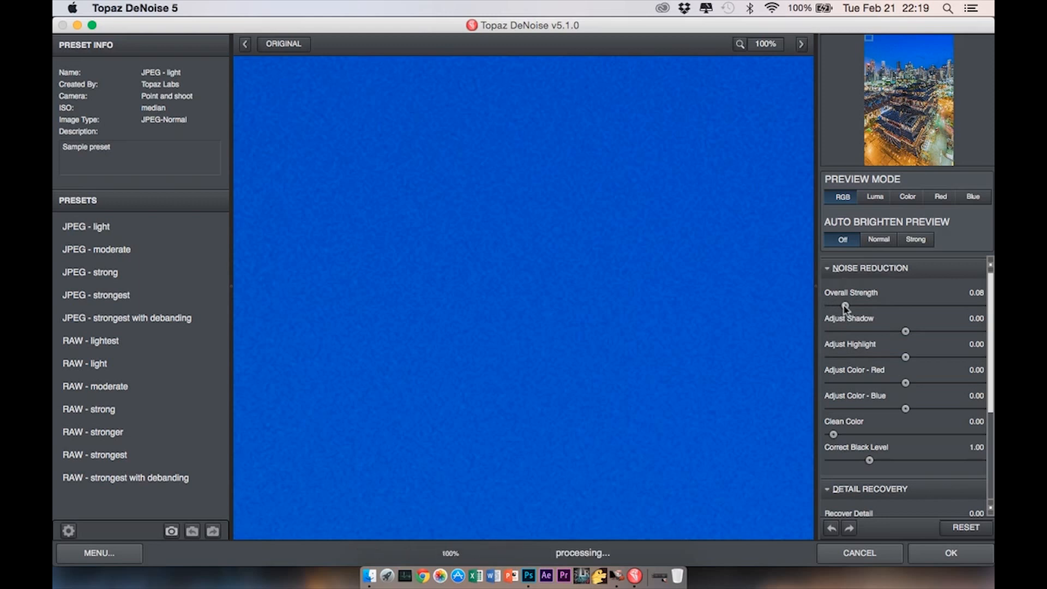
# Apply the noise reduction with Overall Strength 0.15, Recover Detail 0.10, Reduce Blur 0.05 and Add Grain 0.15
pyautogui.moveTo(845, 307); pyautogui.dragTo(855, 308)
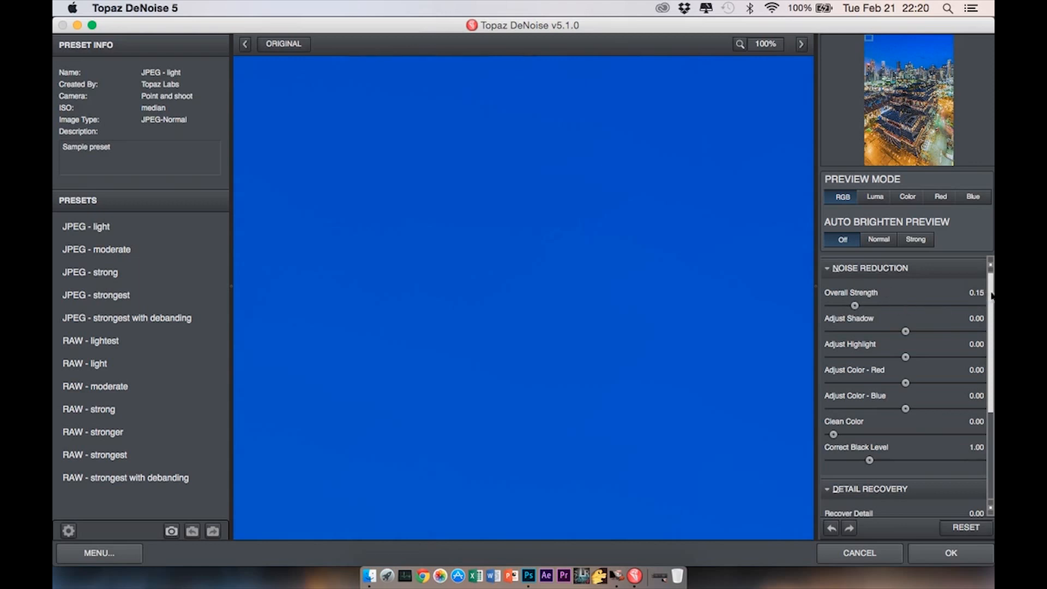
pyautogui.moveTo(991, 295); pyautogui.dragTo(989, 402)
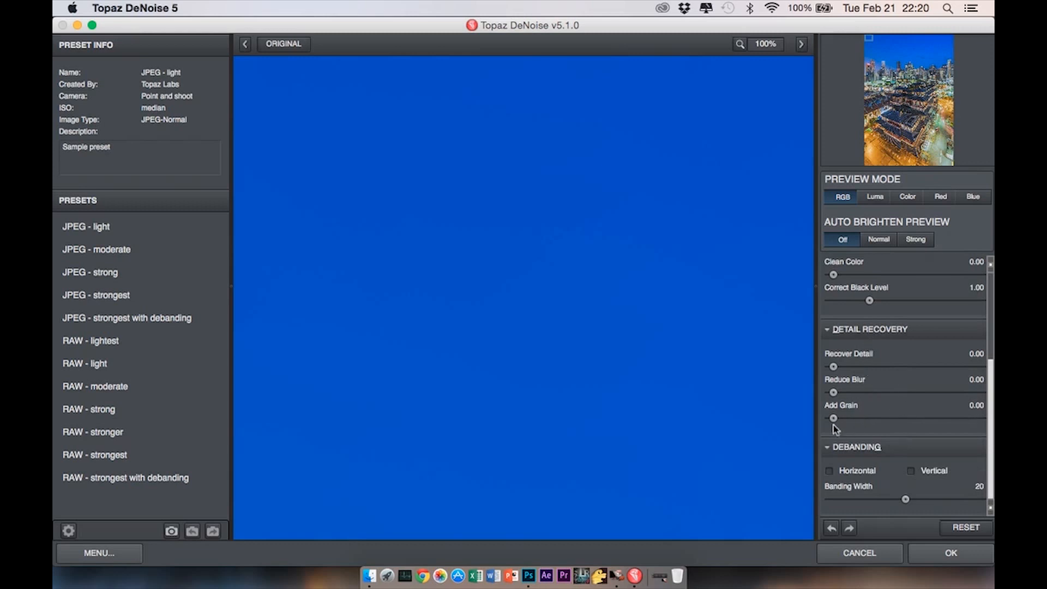
pyautogui.moveTo(833, 418); pyautogui.dragTo(859, 419)
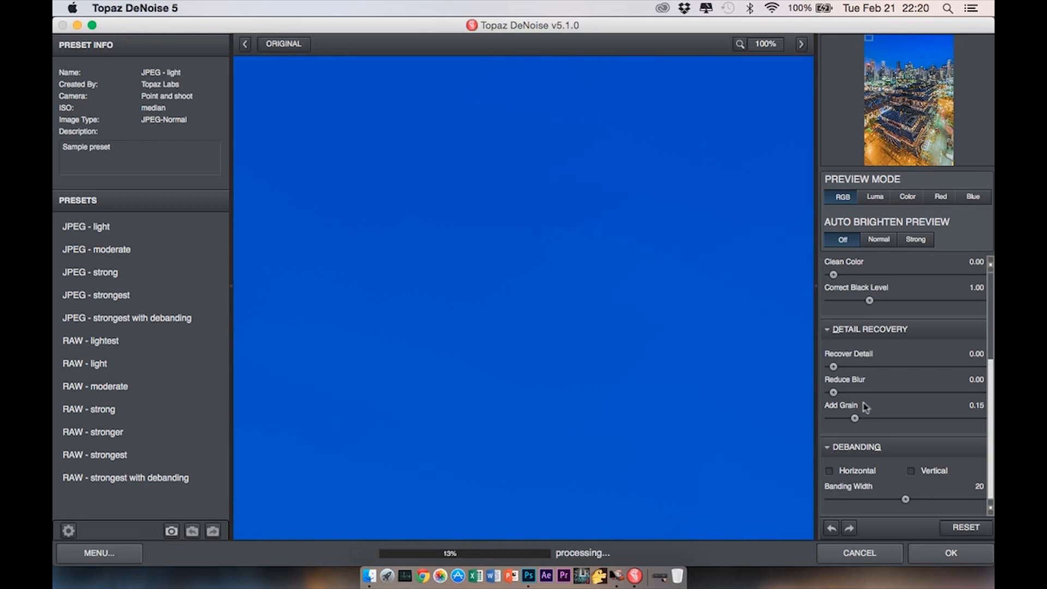
pyautogui.moveTo(834, 367); pyautogui.dragTo(849, 368)
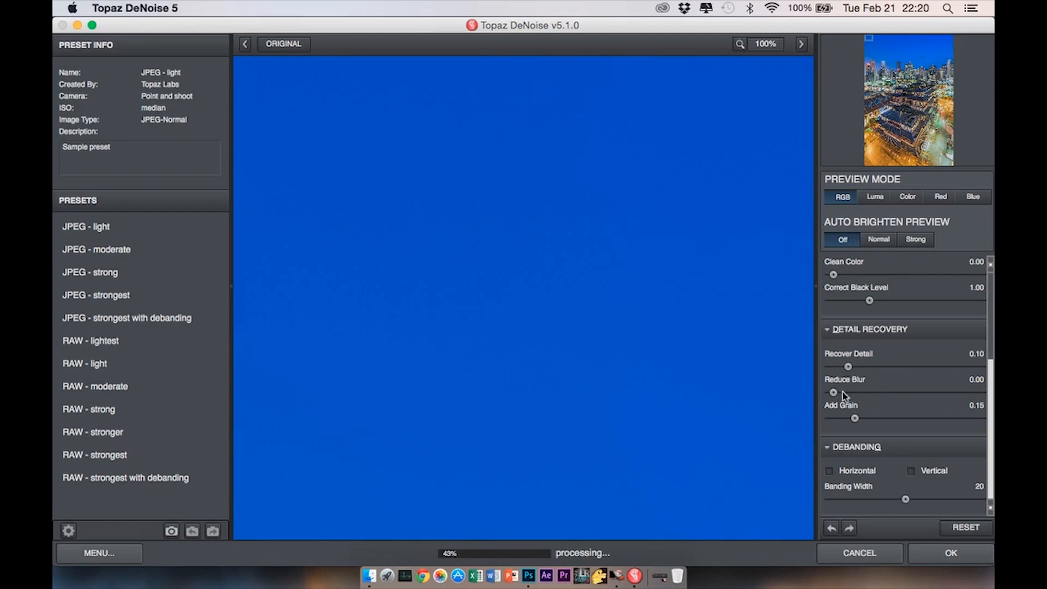
pyautogui.moveTo(833, 392); pyautogui.dragTo(842, 395)
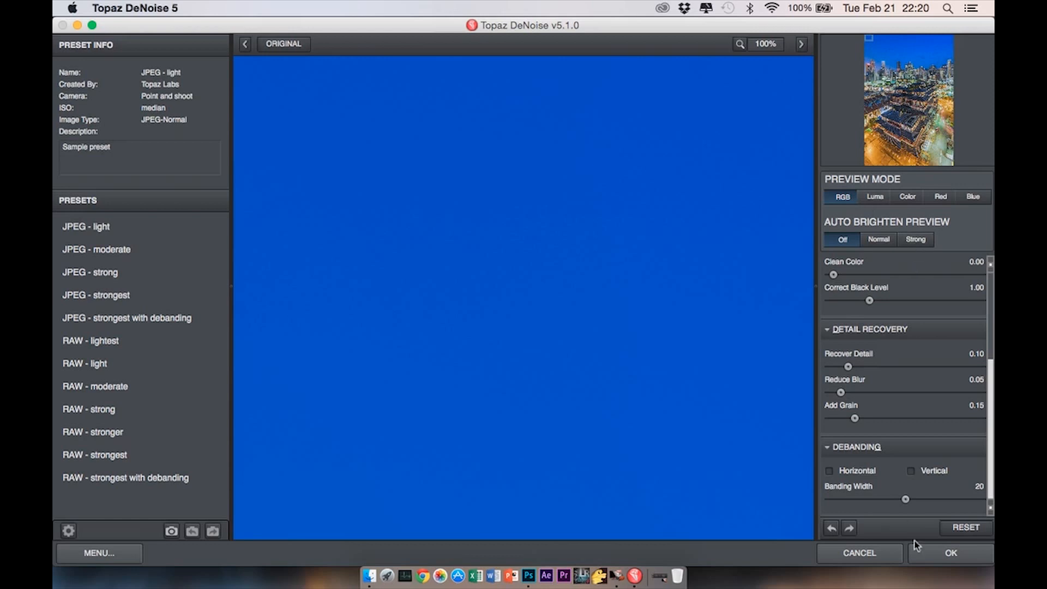
pyautogui.click(949, 554)
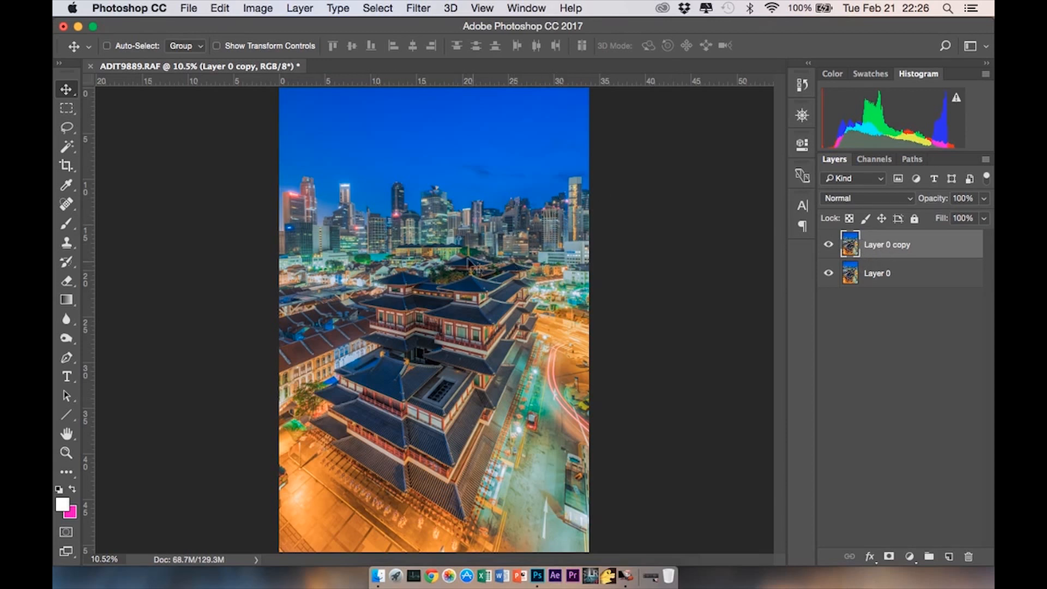
# Examine the denoised temple, skyline buildings and sky at up to 50% magnification, ending on the whole image
pyautogui.press('super+plus')
pyautogui.press('super+plus')
pyautogui.press('super+plus')
pyautogui.press('super+plus')
pyautogui.press('super+plus')
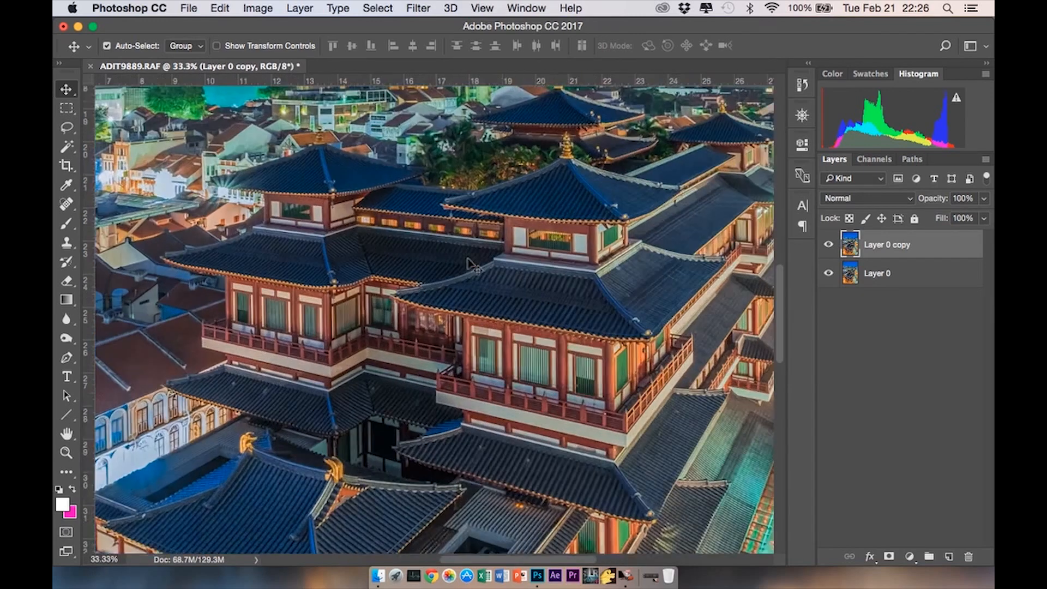
pyautogui.scroll(6, 469, 263)
pyautogui.scroll(3, 469, 263)
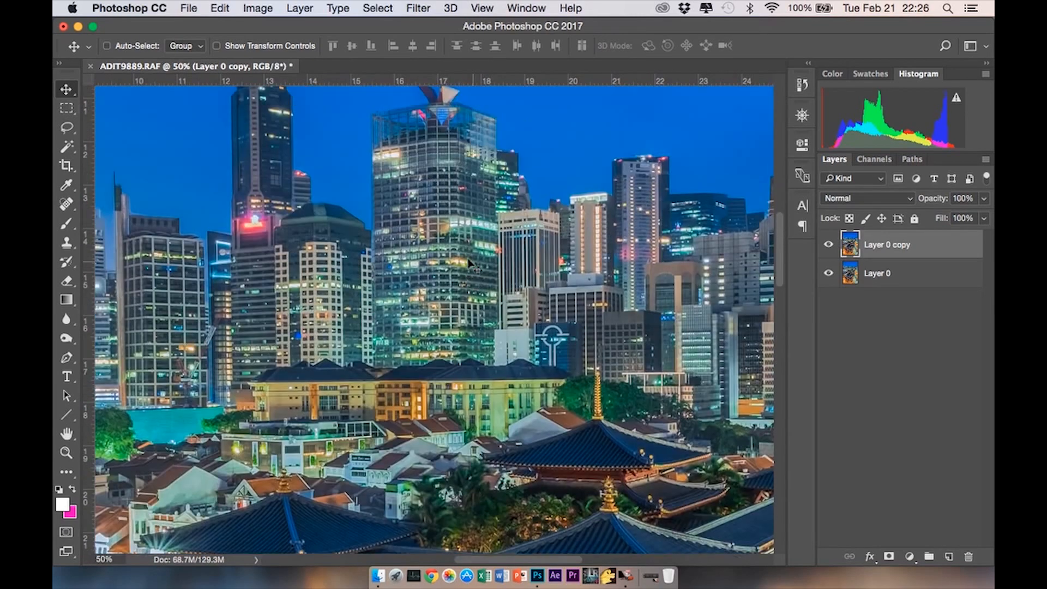
pyautogui.hscroll(-10, 469, 263)
pyautogui.scroll(2, 469, 263)
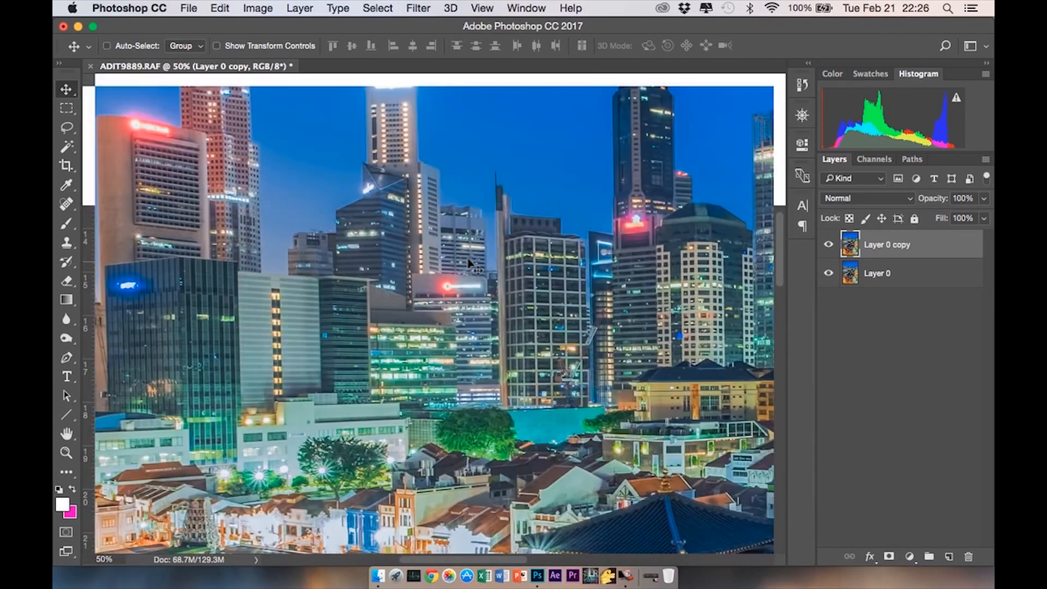
pyautogui.hscroll(14, 468, 263)
pyautogui.scroll(-1, 469, 263)
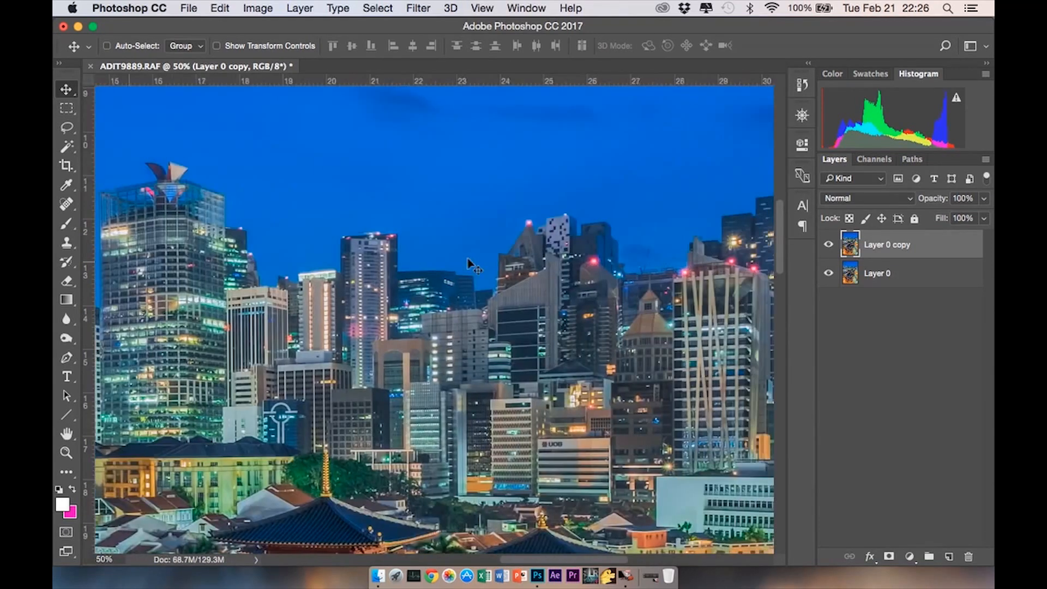
pyautogui.hscroll(6, 469, 263)
pyautogui.scroll(-3, 469, 263)
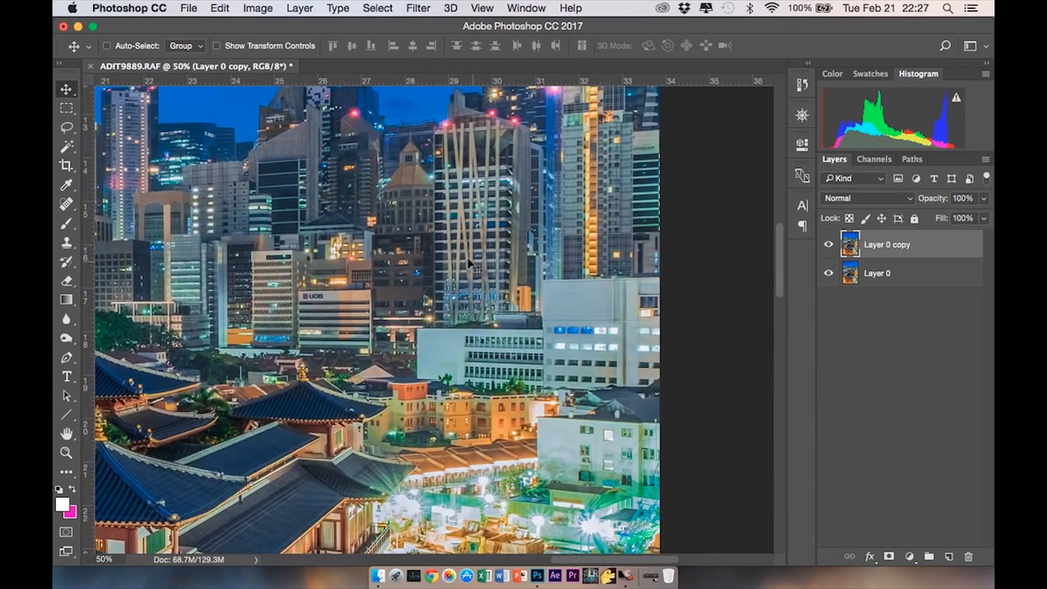
pyautogui.press('super+minus')
pyautogui.press('super+minus')
pyautogui.press('super+minus')
pyautogui.press('super+minus')
pyautogui.press('super+minus')
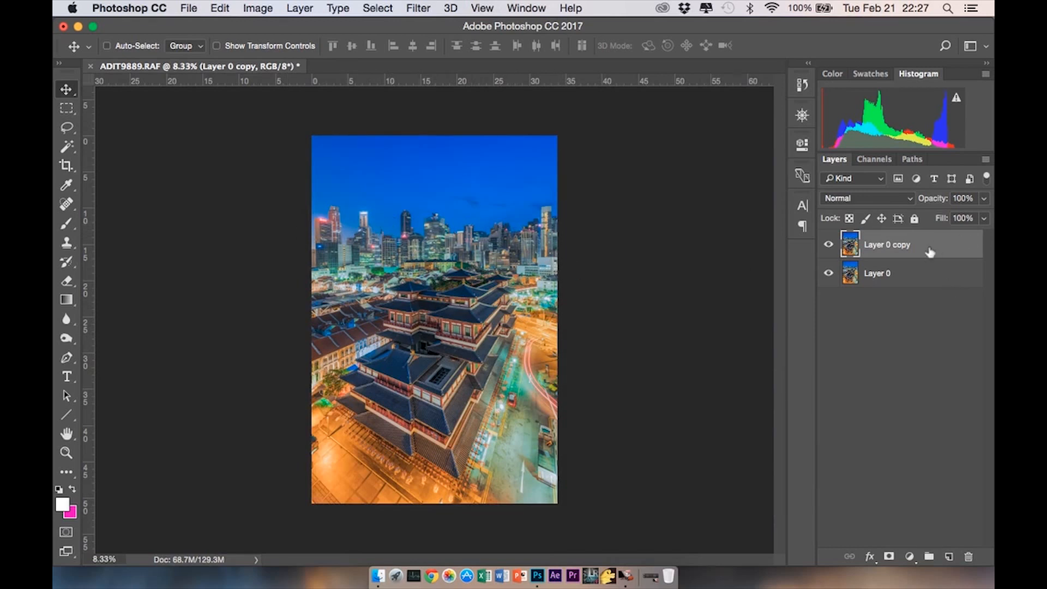
# Compare the Red, Green and Blue channels for contrast between the sky and the buildings
pyautogui.click(879, 160)
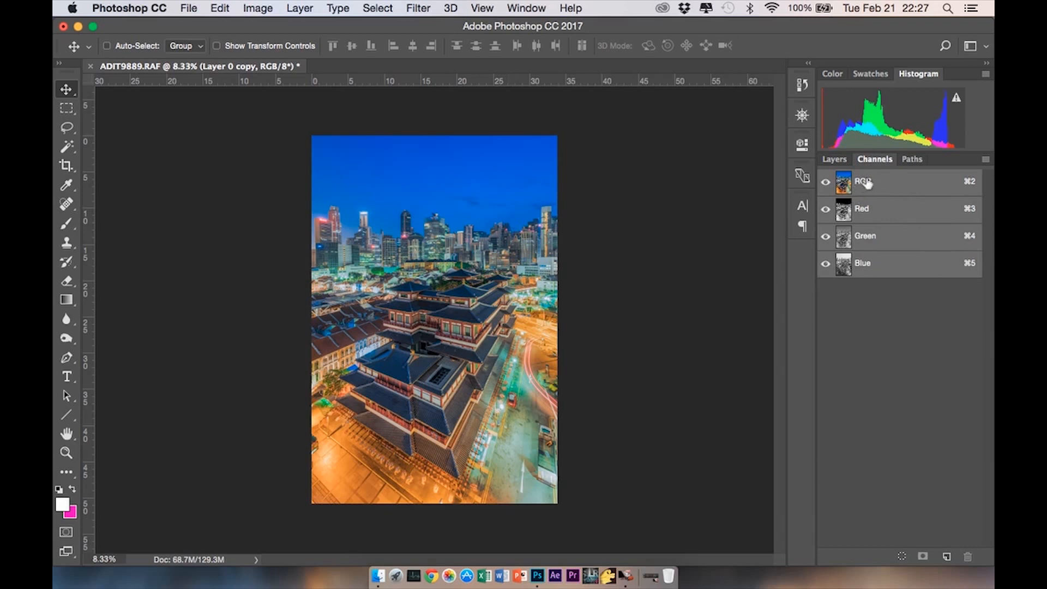
pyautogui.click(881, 219)
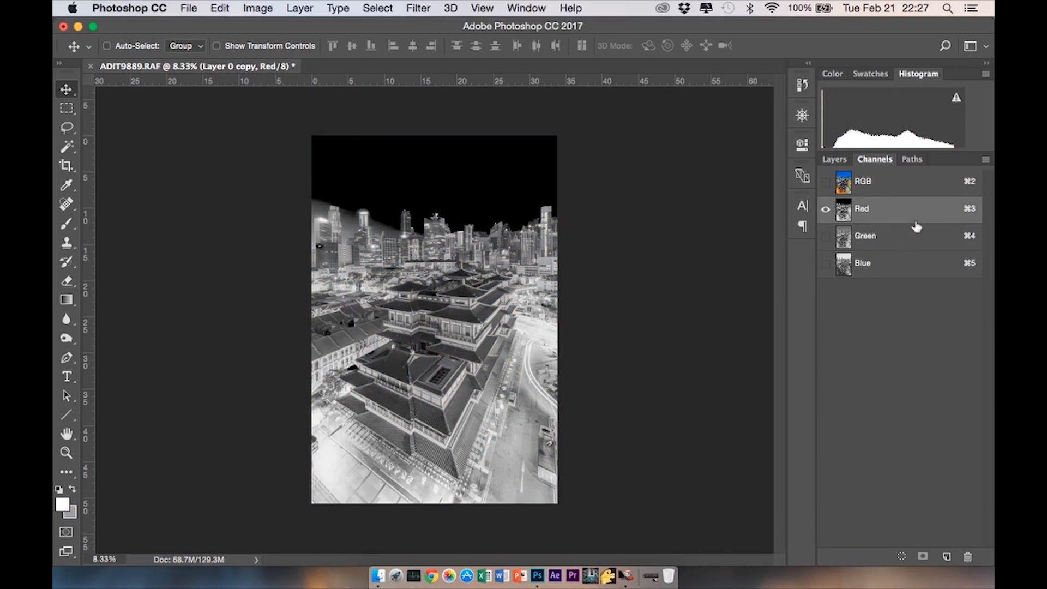
pyautogui.click(900, 236)
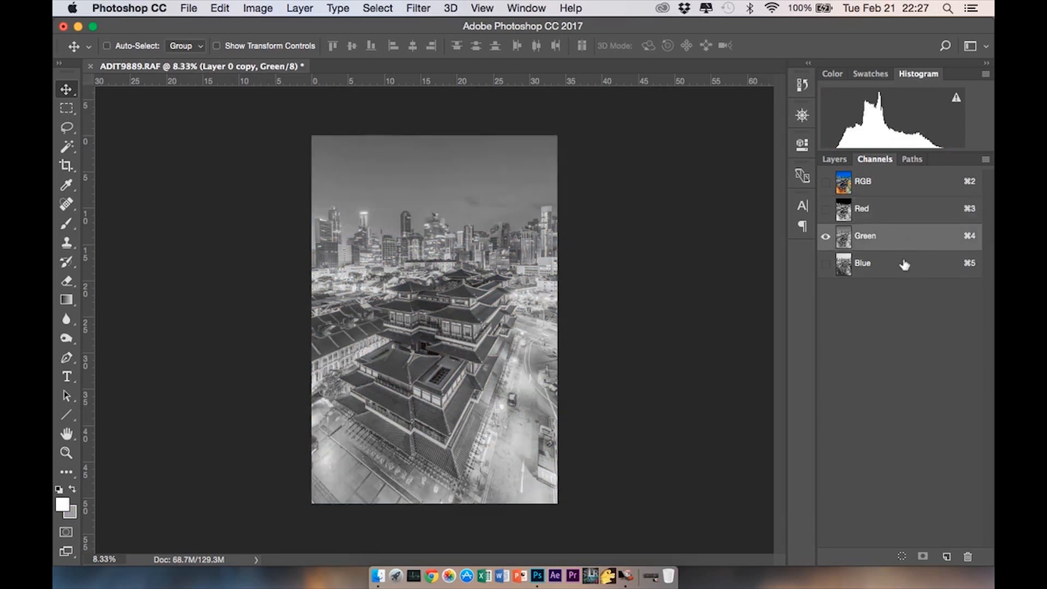
pyautogui.click(904, 265)
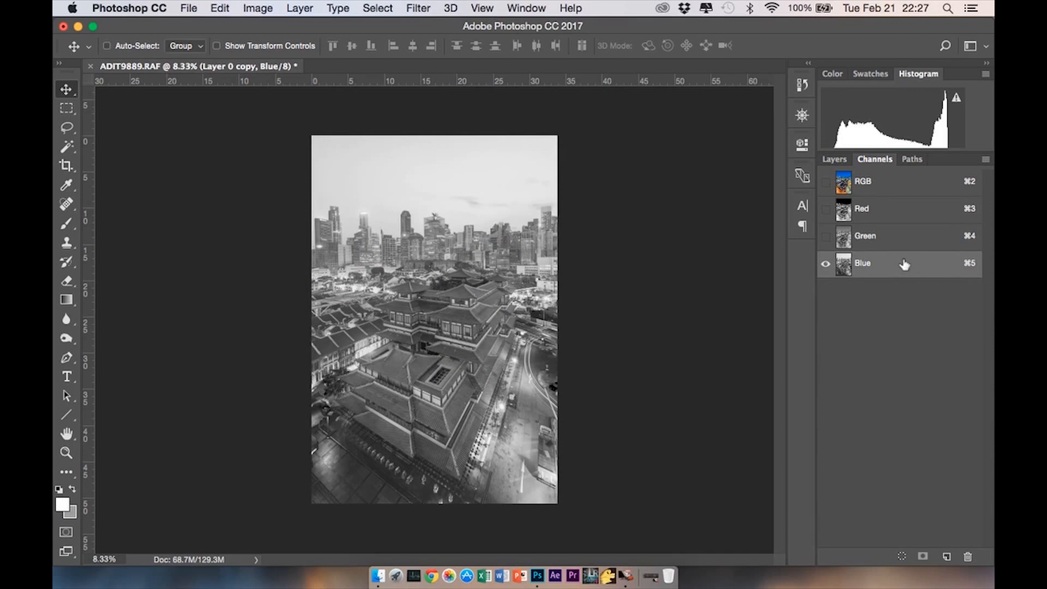
pyautogui.click(892, 219)
pyautogui.press('super+i')
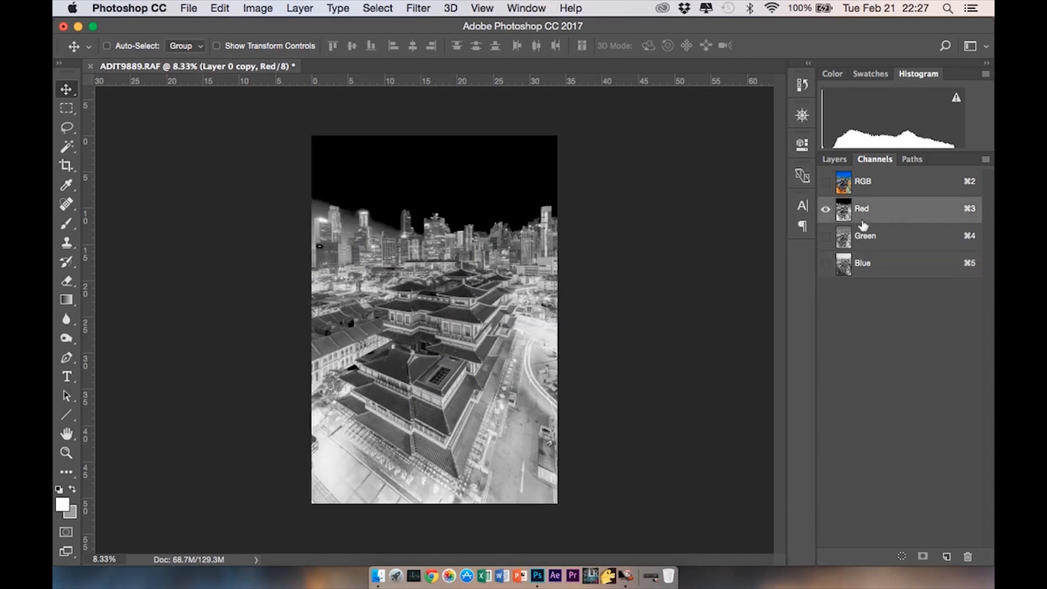
pyautogui.click(873, 266)
pyautogui.click(888, 215)
pyautogui.click(870, 265)
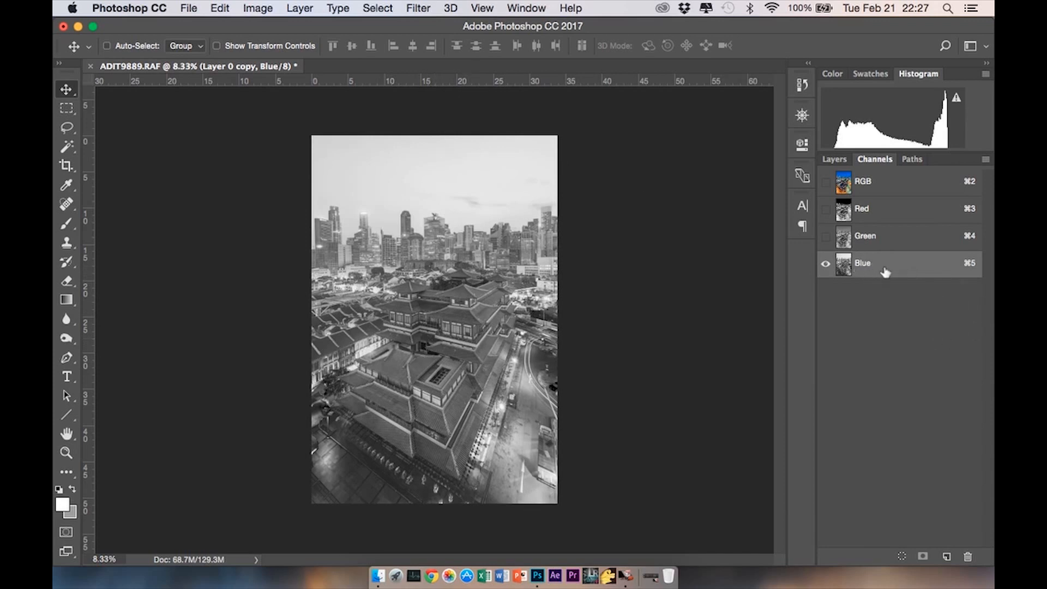
# Duplicate the Blue channel and apply Levels to the copy with input black point 170 and white point 172
pyautogui.moveTo(888, 270); pyautogui.dragTo(948, 556)
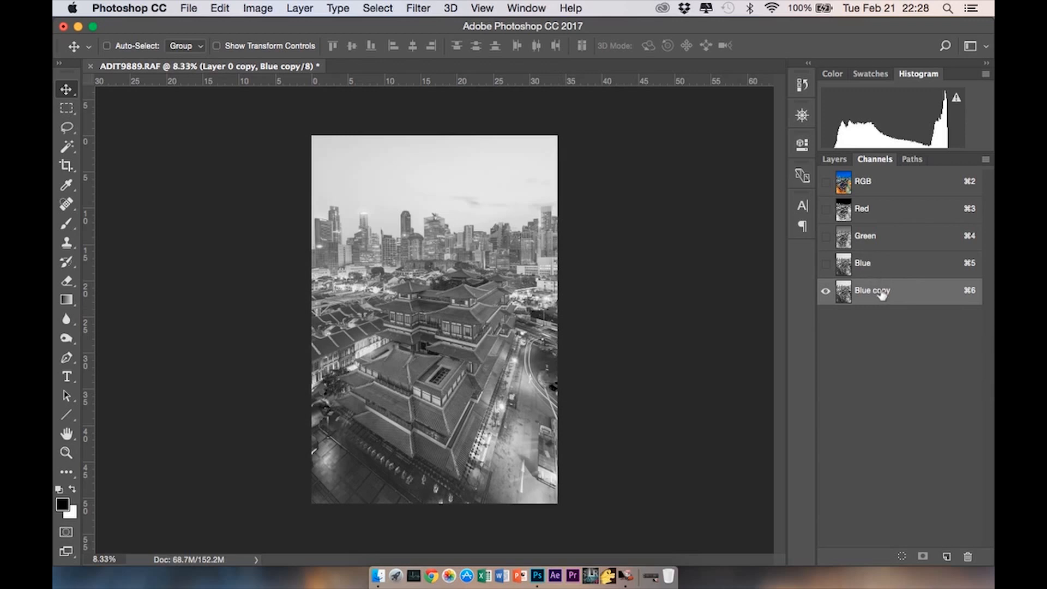
pyautogui.click(267, 14)
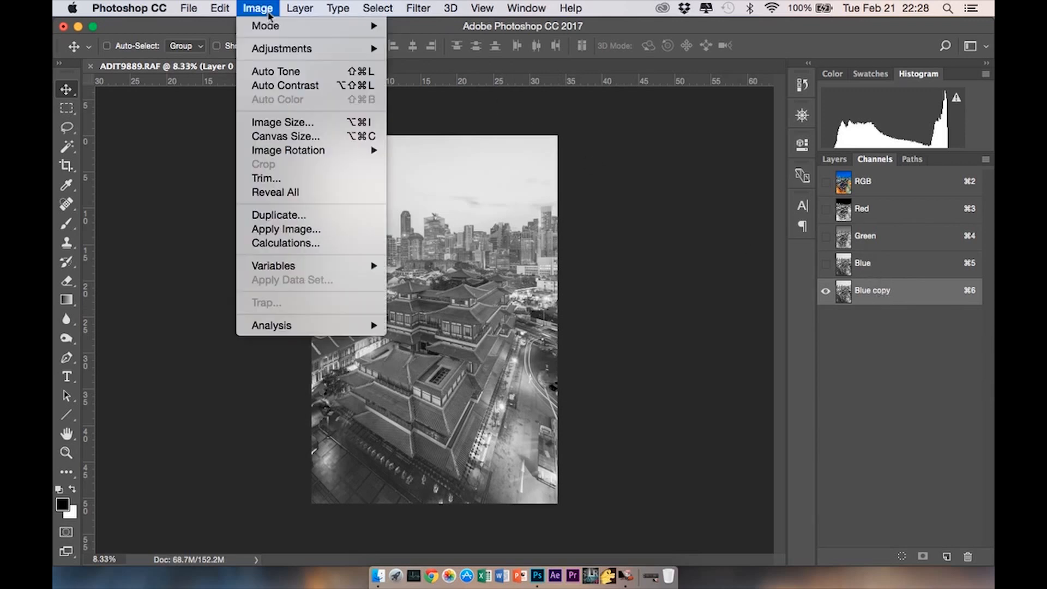
pyautogui.moveTo(288, 51)
pyautogui.click(425, 63)
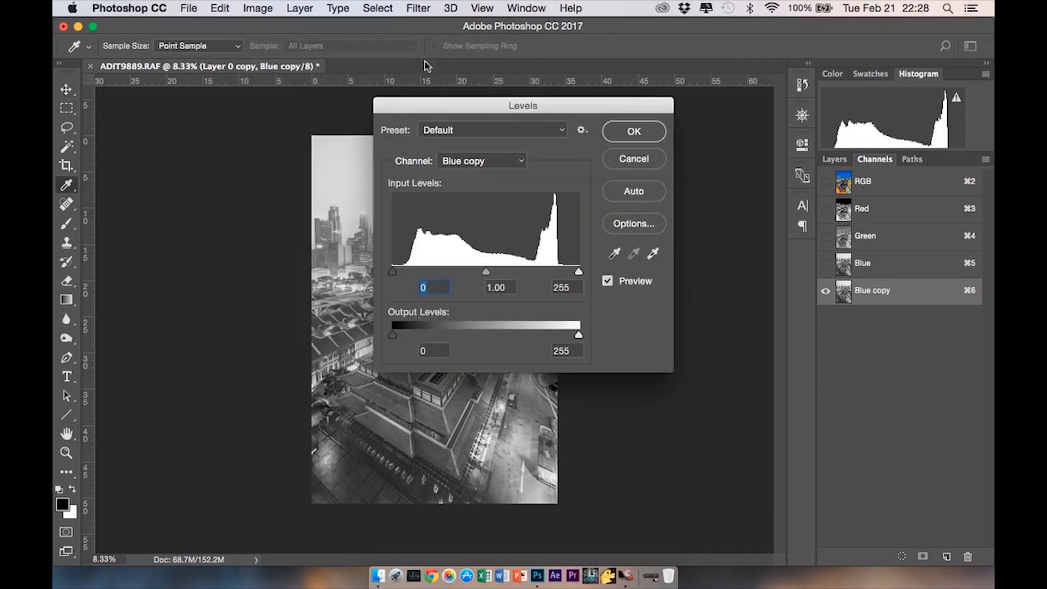
pyautogui.moveTo(498, 111); pyautogui.dragTo(690, 157)
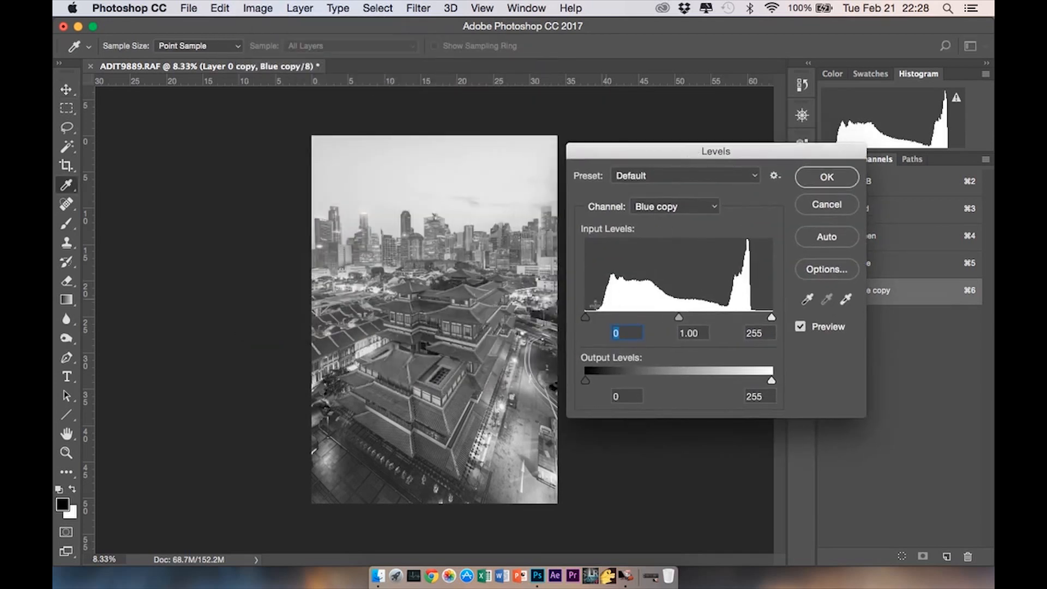
pyautogui.moveTo(585, 317); pyautogui.dragTo(693, 320)
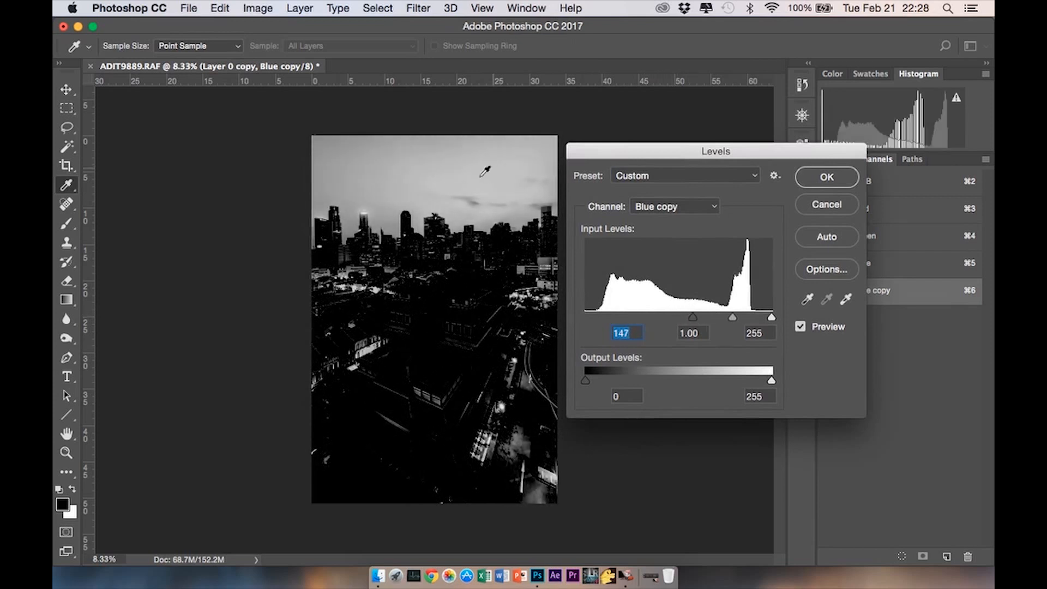
pyautogui.moveTo(770, 318); pyautogui.dragTo(712, 316)
pyautogui.click(704, 319)
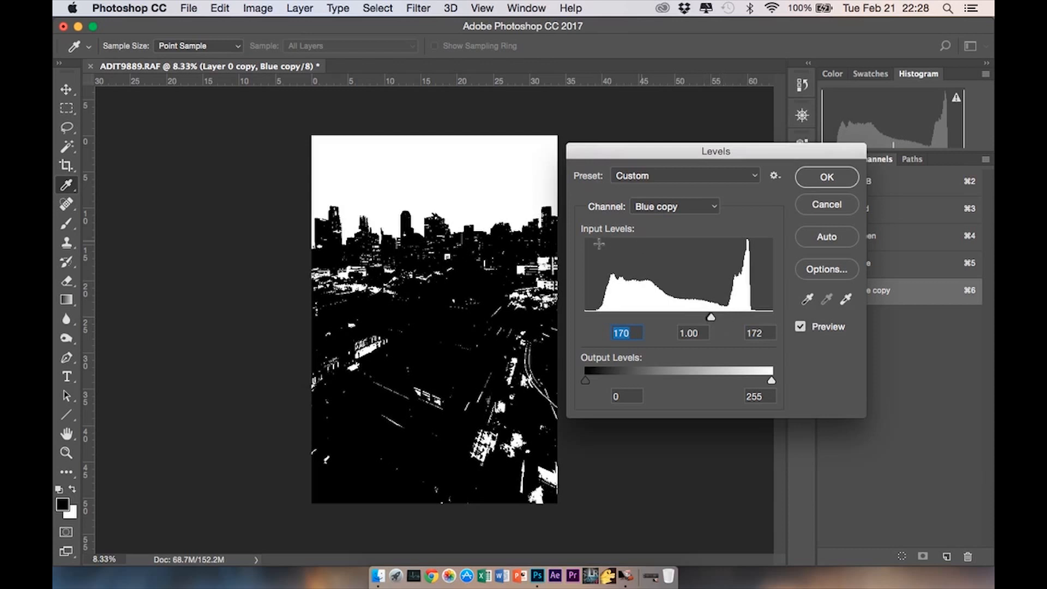
pyautogui.click(821, 181)
pyautogui.press('v')
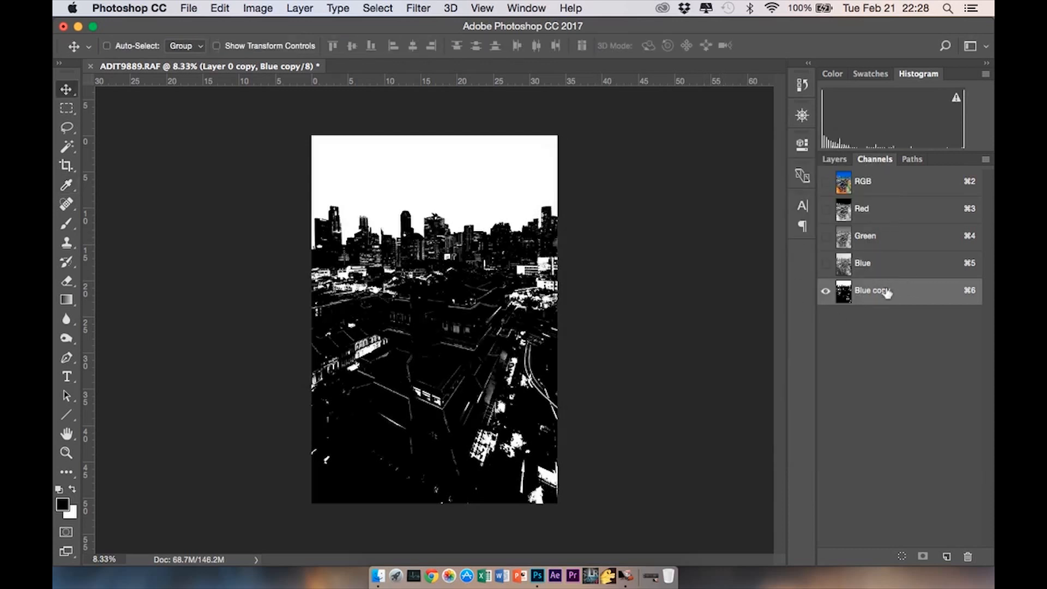
# Load the Blue copy channel as a selection for a layer mask on Layer 0 copy, deleting the copied channel
pyautogui.moveTo(884, 295); pyautogui.dragTo(904, 556)
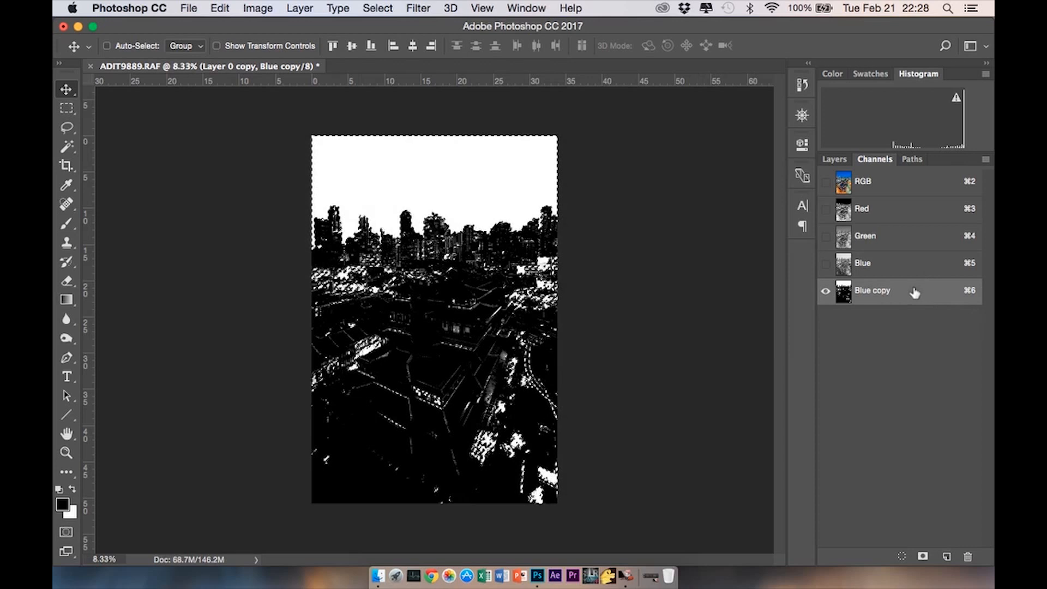
pyautogui.moveTo(914, 293); pyautogui.dragTo(971, 557)
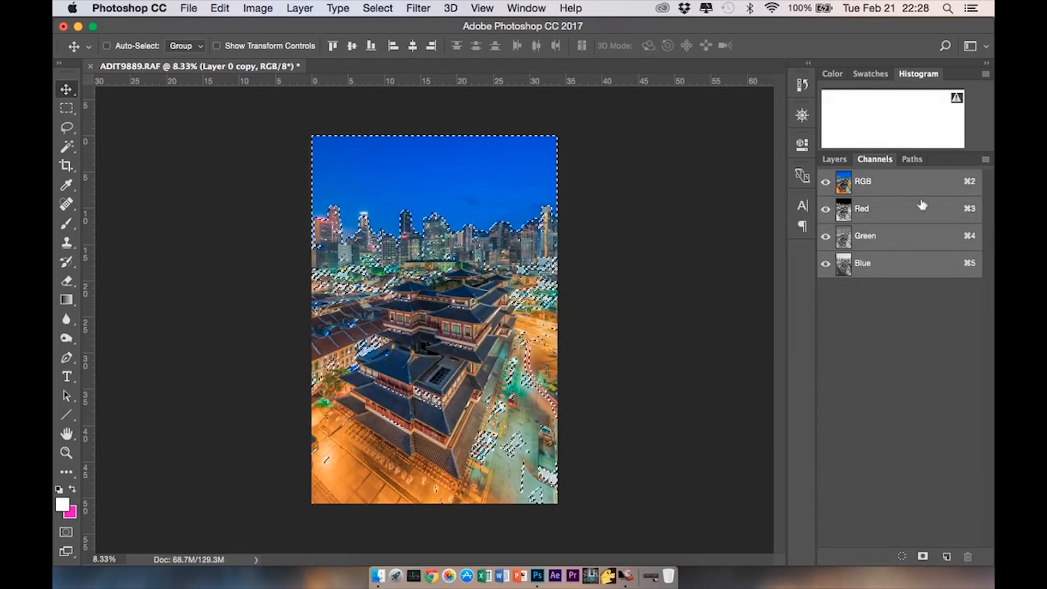
pyautogui.click(843, 162)
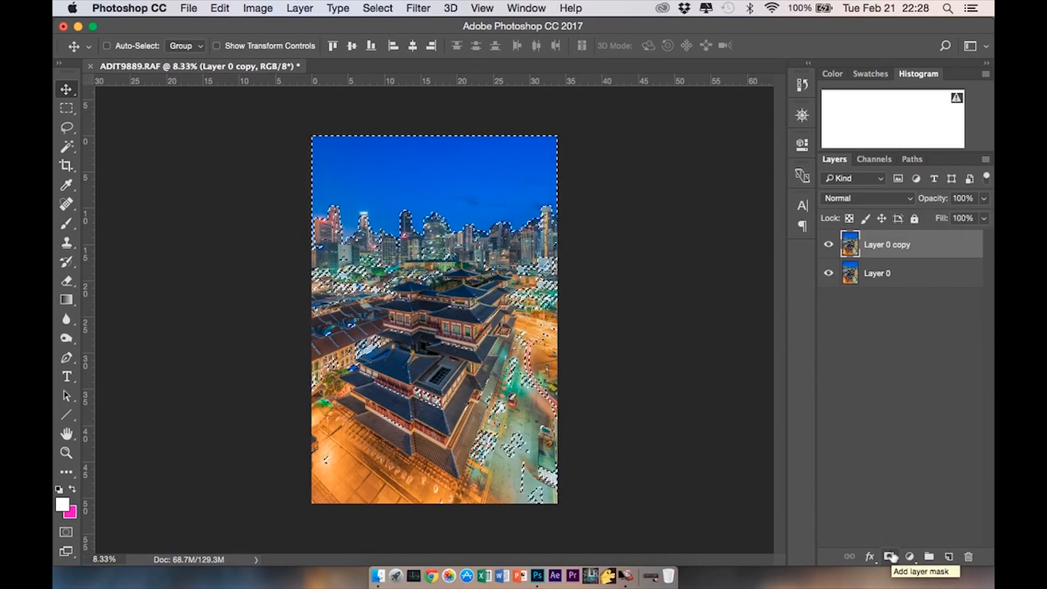
pyautogui.click(890, 556)
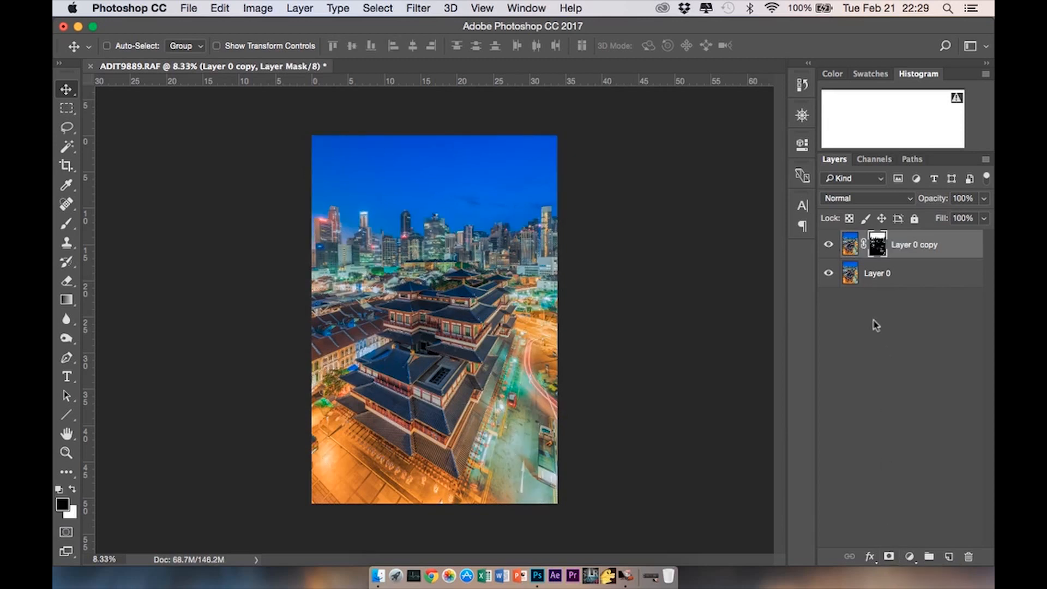
# Hide Layer 0 and inspect the stray areas still revealed below the skyline in Layer 0 copy
pyautogui.click(827, 276)
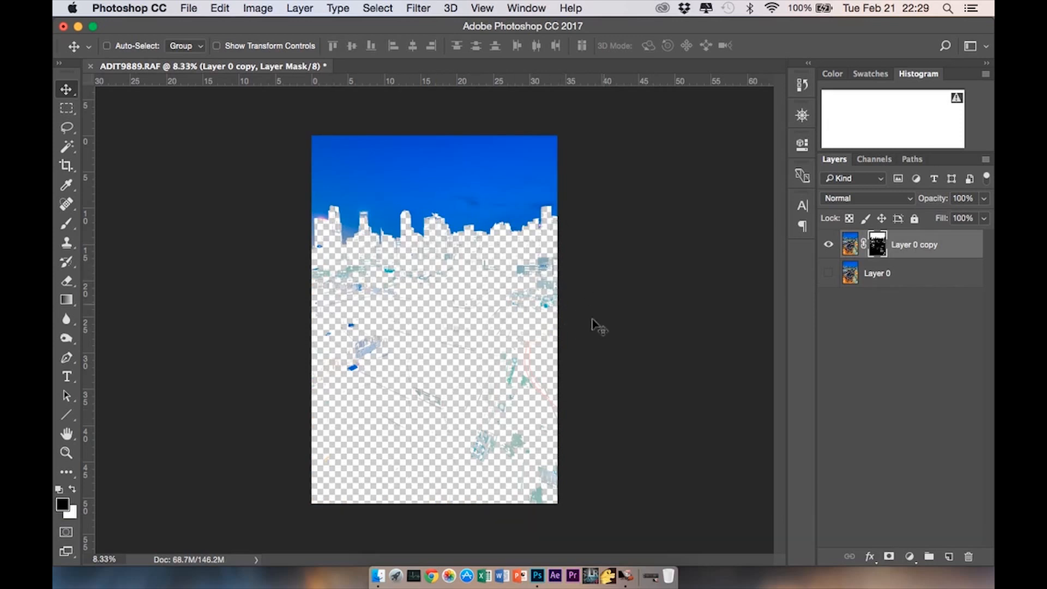
pyautogui.press('super+equal')
pyautogui.press('super+equal')
pyautogui.press('super+equal')
pyautogui.scroll(-2, 597, 329)
pyautogui.scroll(3, 597, 329)
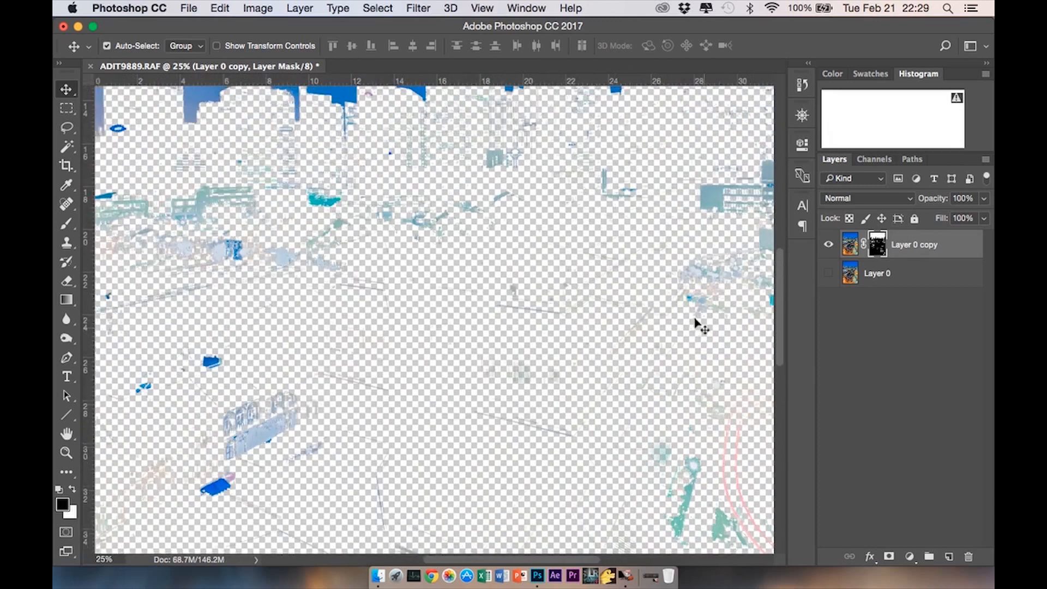
pyautogui.press('super+minus')
# Black out the stray patches below the skyline on Layer 0 copy's mask with a 250-pixel brush and a linear black-to-transparent gradient
pyautogui.click(66, 224)
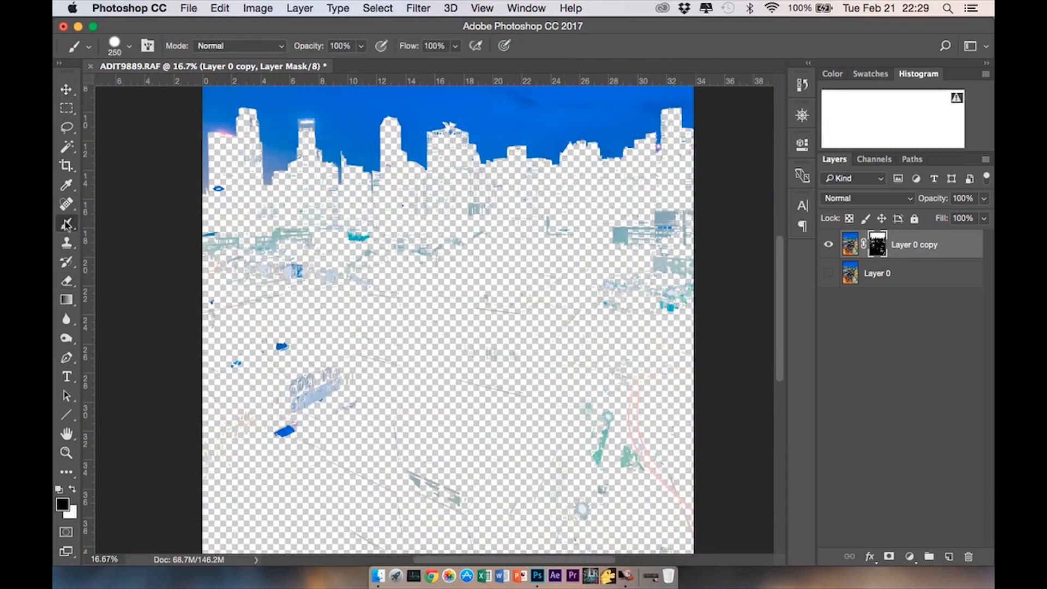
pyautogui.moveTo(292, 335)
pyautogui.mouseDown()
pyautogui.moveTo(273, 350)
pyautogui.moveTo(293, 343)
pyautogui.moveTo(283, 377)
pyautogui.moveTo(336, 389)
pyautogui.moveTo(284, 432)
pyautogui.mouseUp()
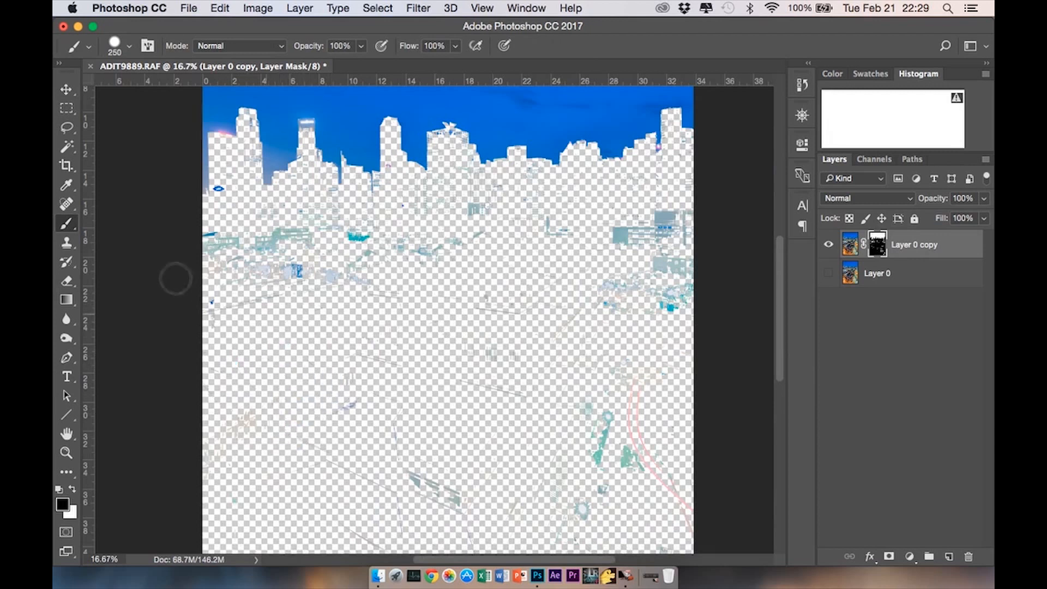
pyautogui.click(66, 299)
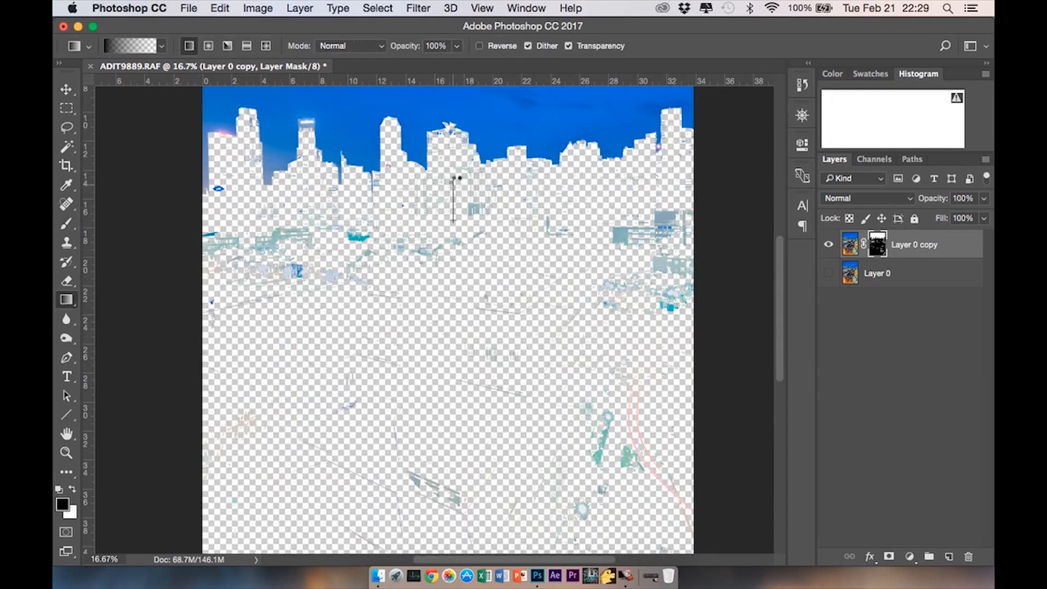
pyautogui.moveTo(457, 187); pyautogui.dragTo(453, 179)
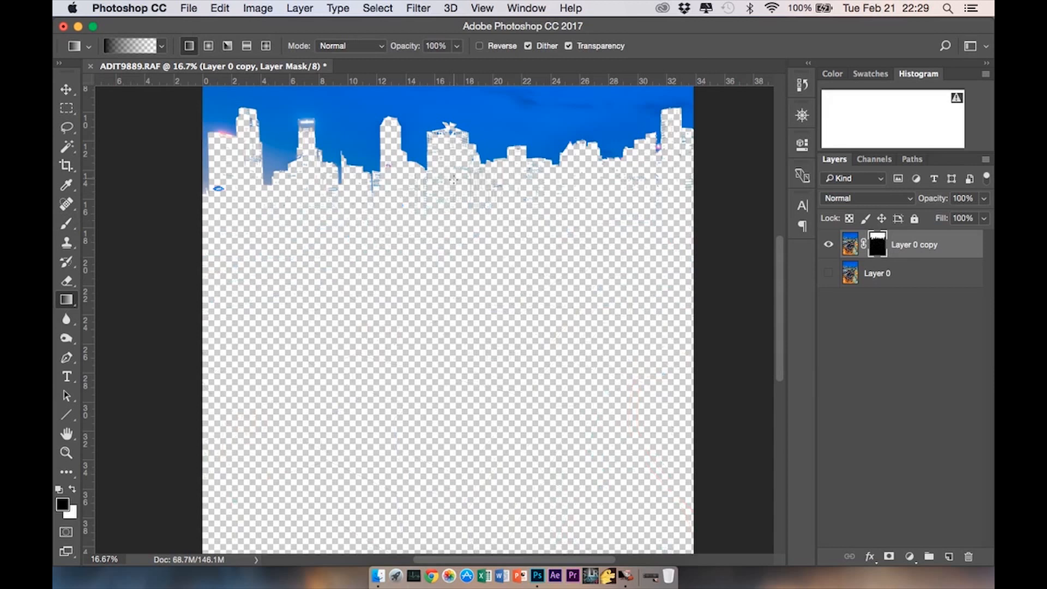
# Paint black with a 100-pixel brush on Layer 0 copy's mask over the stray building patches along the left part of the skyline
pyautogui.click(67, 223)
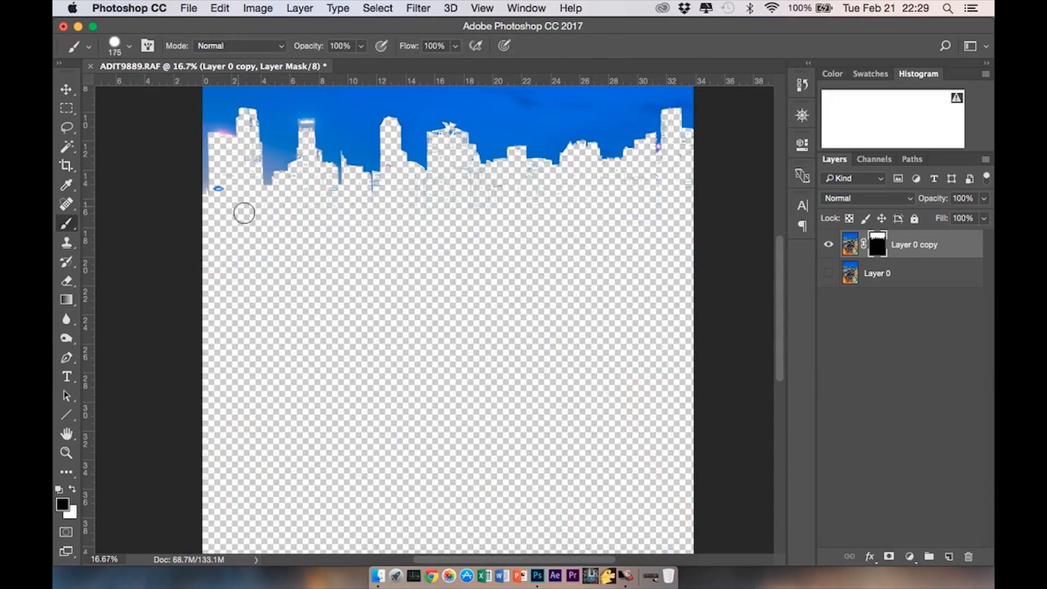
pyautogui.moveTo(230, 186); pyautogui.dragTo(236, 195)
pyautogui.scroll(2, 245, 164)
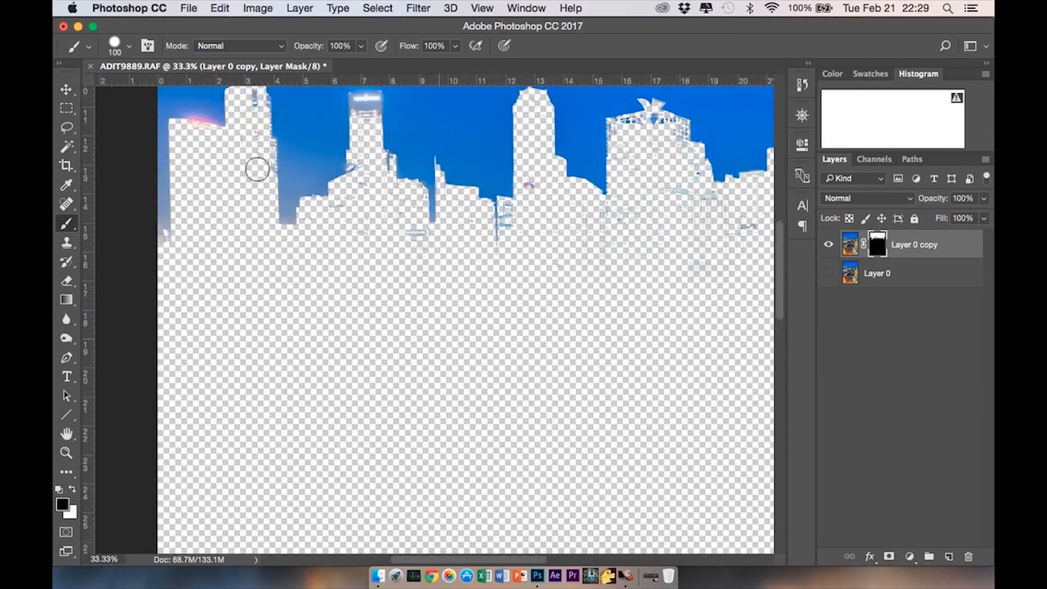
pyautogui.scroll(4, 256, 169)
pyautogui.moveTo(256, 223); pyautogui.dragTo(252, 227)
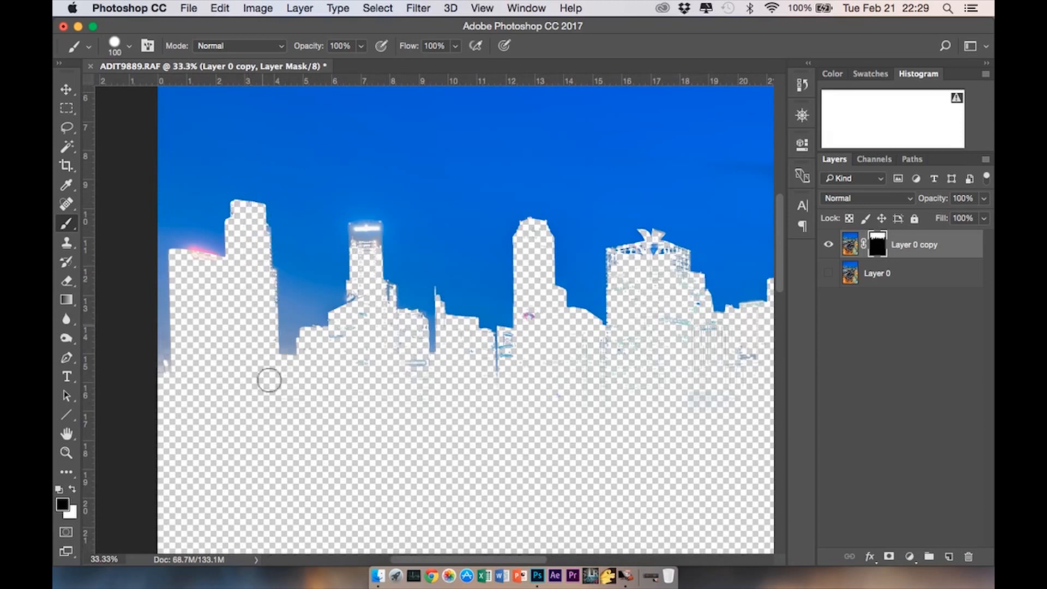
pyautogui.moveTo(369, 312); pyautogui.dragTo(371, 265)
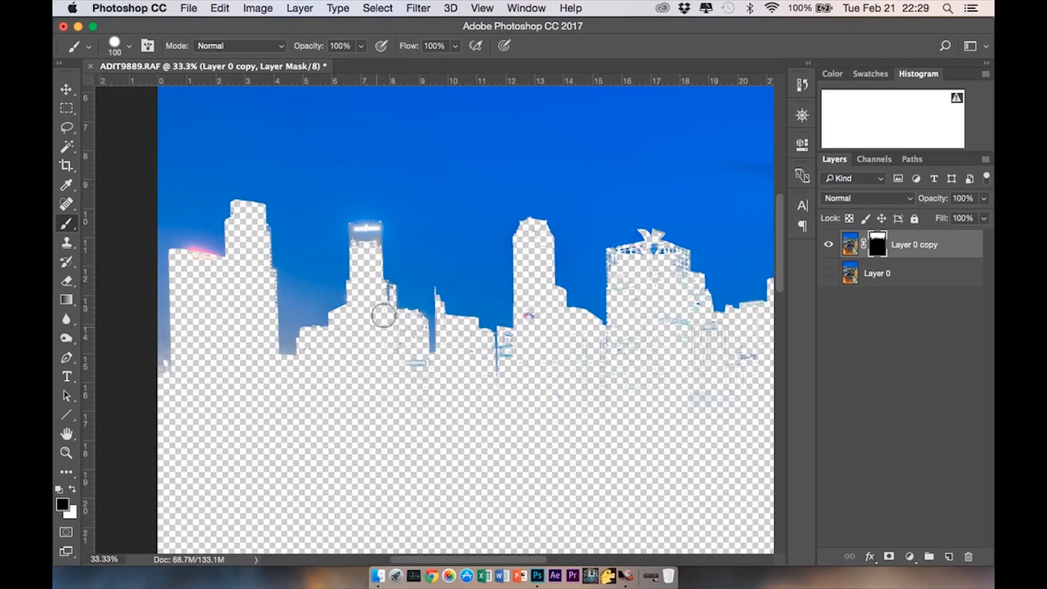
pyautogui.moveTo(388, 306)
pyautogui.mouseDown()
pyautogui.moveTo(397, 347)
pyautogui.moveTo(417, 333)
pyautogui.moveTo(422, 364)
pyautogui.moveTo(402, 377)
pyautogui.moveTo(455, 392)
pyautogui.moveTo(458, 353)
pyautogui.moveTo(485, 373)
pyautogui.moveTo(488, 359)
pyautogui.moveTo(515, 424)
pyautogui.moveTo(517, 353)
pyautogui.moveTo(546, 324)
pyautogui.moveTo(536, 328)
pyautogui.moveTo(585, 385)
pyautogui.moveTo(591, 354)
pyautogui.moveTo(621, 362)
pyautogui.moveTo(609, 394)
pyautogui.moveTo(624, 339)
pyautogui.moveTo(636, 353)
pyautogui.moveTo(627, 280)
pyautogui.mouseUp()
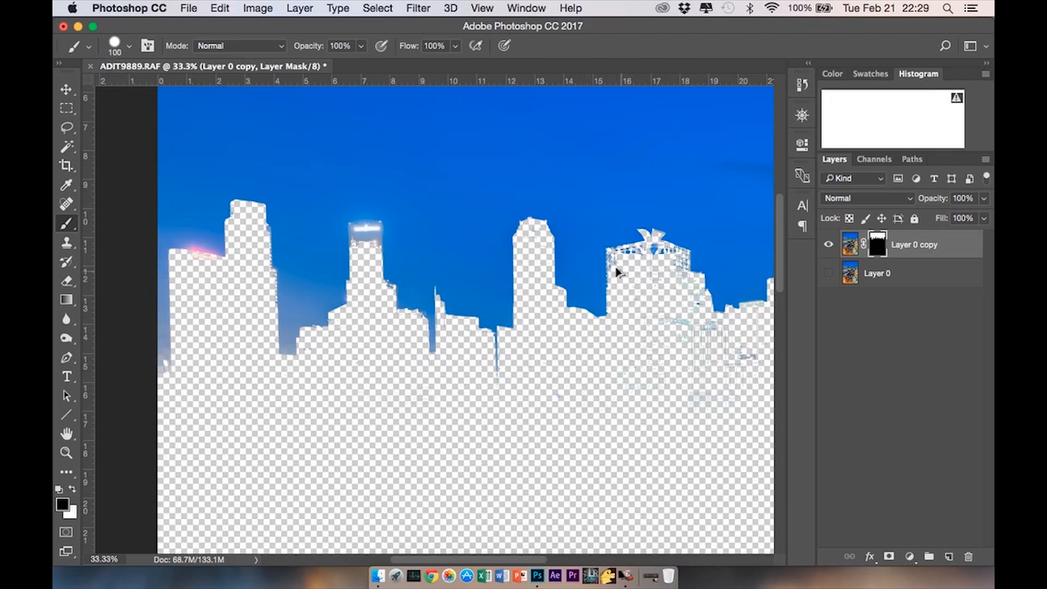
pyautogui.hotkey('ctrl', 'z')
pyautogui.moveTo(593, 386)
pyautogui.mouseDown()
pyautogui.moveTo(559, 362)
pyautogui.moveTo(541, 322)
pyautogui.moveTo(537, 347)
pyautogui.moveTo(519, 350)
pyautogui.moveTo(505, 417)
pyautogui.moveTo(474, 352)
pyautogui.moveTo(456, 385)
pyautogui.moveTo(418, 370)
pyautogui.moveTo(407, 339)
pyautogui.moveTo(382, 395)
pyautogui.moveTo(345, 361)
pyautogui.moveTo(345, 344)
pyautogui.moveTo(368, 323)
pyautogui.moveTo(366, 304)
pyautogui.moveTo(371, 356)
pyautogui.moveTo(390, 334)
pyautogui.moveTo(385, 299)
pyautogui.mouseUp()
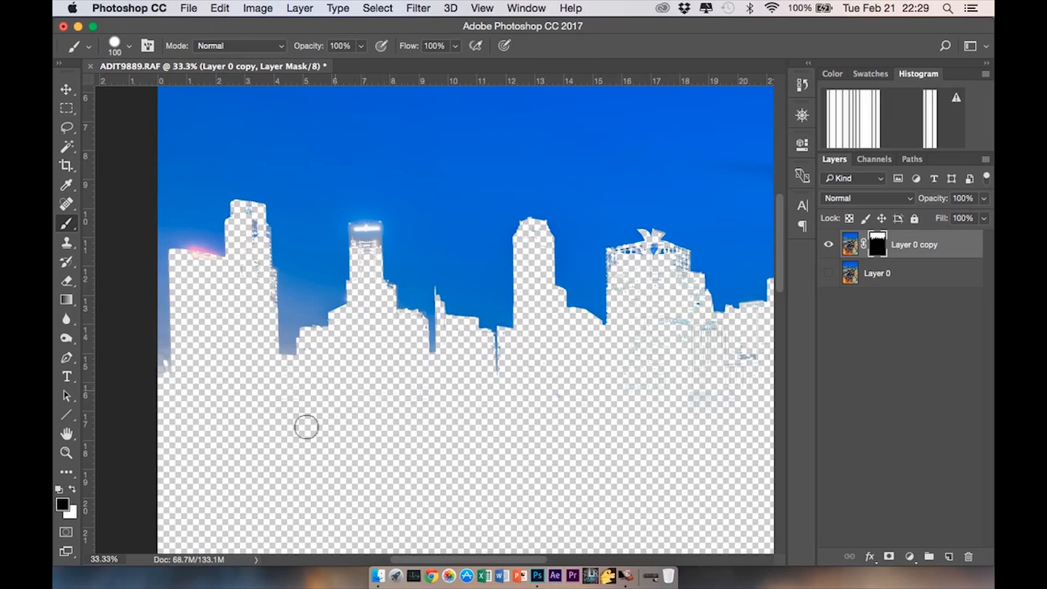
pyautogui.moveTo(255, 315)
pyautogui.mouseDown()
pyautogui.moveTo(252, 226)
pyautogui.moveTo(267, 334)
pyautogui.mouseUp()
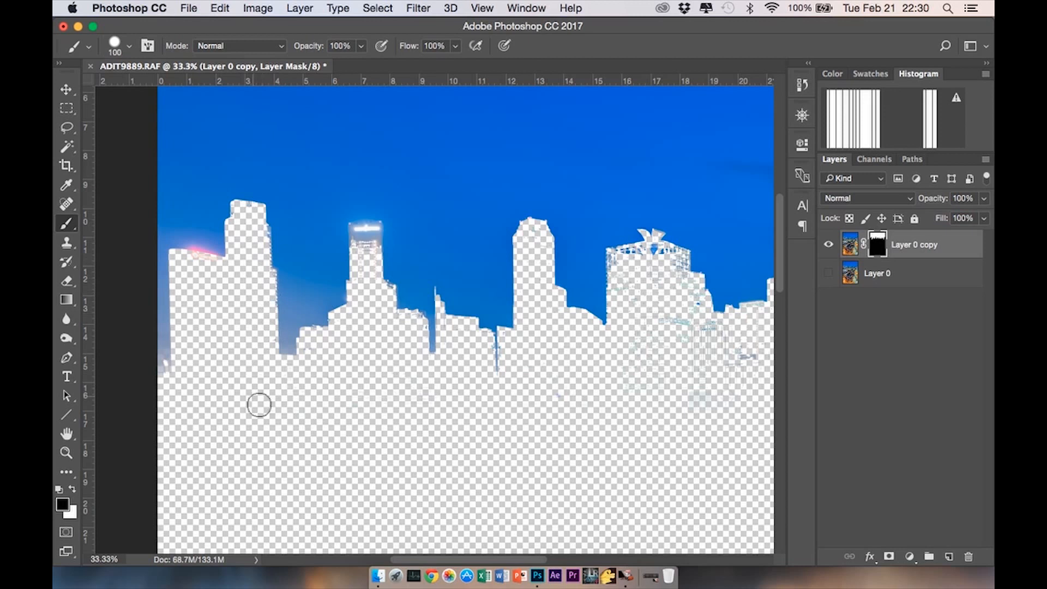
# Paint out the remaining stray patches in the buildings along the right part of the skyline on Layer 0 copy's mask
pyautogui.hscroll(10, 258, 404)
pyautogui.moveTo(451, 296)
pyautogui.mouseDown()
pyautogui.moveTo(401, 297)
pyautogui.moveTo(385, 276)
pyautogui.moveTo(385, 339)
pyautogui.moveTo(444, 354)
pyautogui.moveTo(495, 341)
pyautogui.moveTo(478, 338)
pyautogui.moveTo(462, 395)
pyautogui.moveTo(412, 366)
pyautogui.moveTo(413, 356)
pyautogui.moveTo(400, 372)
pyautogui.moveTo(513, 362)
pyautogui.moveTo(501, 355)
pyautogui.moveTo(508, 381)
pyautogui.moveTo(544, 363)
pyautogui.moveTo(608, 362)
pyautogui.moveTo(572, 337)
pyautogui.moveTo(597, 335)
pyautogui.moveTo(548, 322)
pyautogui.moveTo(550, 302)
pyautogui.moveTo(550, 322)
pyautogui.moveTo(524, 326)
pyautogui.moveTo(588, 351)
pyautogui.moveTo(633, 349)
pyautogui.moveTo(629, 390)
pyautogui.moveTo(670, 333)
pyautogui.moveTo(671, 307)
pyautogui.moveTo(653, 313)
pyautogui.moveTo(731, 345)
pyautogui.moveTo(709, 317)
pyautogui.moveTo(731, 360)
pyautogui.mouseUp()
pyautogui.hscroll(5, 629, 397)
pyautogui.moveTo(574, 352)
pyautogui.mouseDown()
pyautogui.moveTo(549, 343)
pyautogui.moveTo(614, 300)
pyautogui.moveTo(599, 227)
pyautogui.moveTo(599, 316)
pyautogui.moveTo(608, 227)
pyautogui.moveTo(610, 266)
pyautogui.moveTo(645, 269)
pyautogui.moveTo(635, 383)
pyautogui.moveTo(643, 333)
pyautogui.moveTo(622, 285)
pyautogui.moveTo(603, 337)
pyautogui.moveTo(577, 364)
pyautogui.mouseUp()
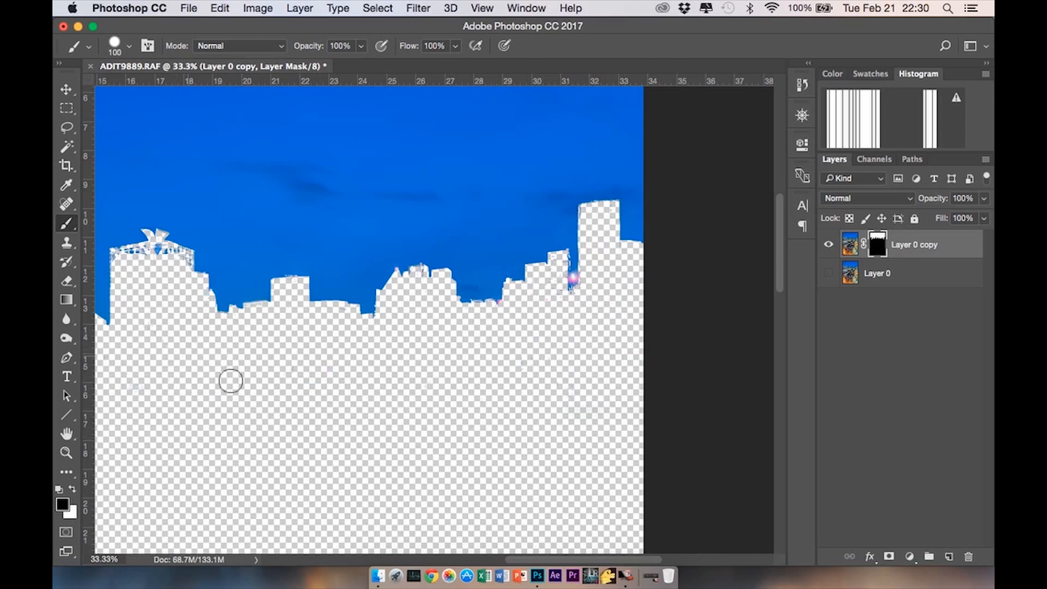
# Enlarge the mask brush to 700 pixels for the large area below the skyline
pyautogui.press(']')
pyautogui.press(']')
pyautogui.press(']')
pyautogui.press(']')
pyautogui.press(']')
pyautogui.hotkey('ctrl', '-')
pyautogui.hotkey('ctrl', '-')
pyautogui.hotkey('ctrl', '-')
pyautogui.press(']')
pyautogui.press(']')
pyautogui.press(']')
pyautogui.press(']')
pyautogui.press(']')
pyautogui.press(']')
pyautogui.press(']')
pyautogui.press(']')
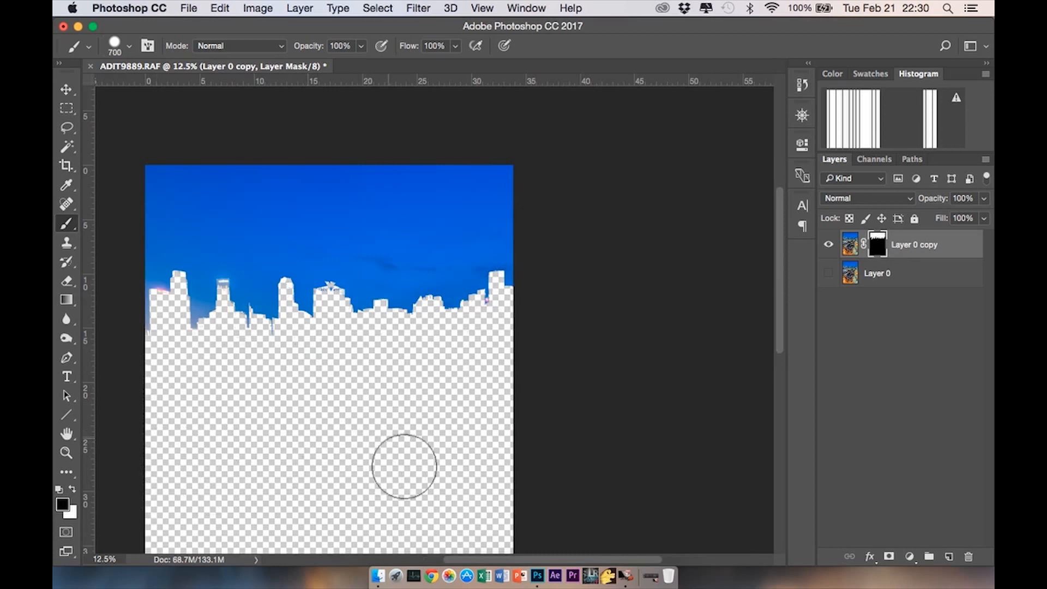
# Make Layer 0 visible again and inspect how the masked sky blends with the buildings
pyautogui.click(66, 89)
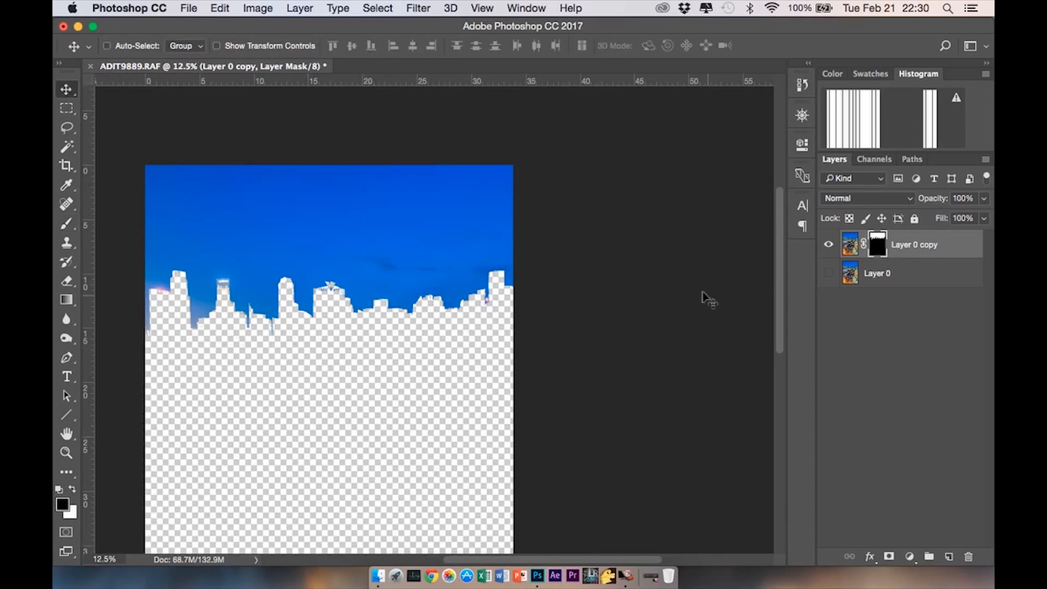
pyautogui.press('super+plus')
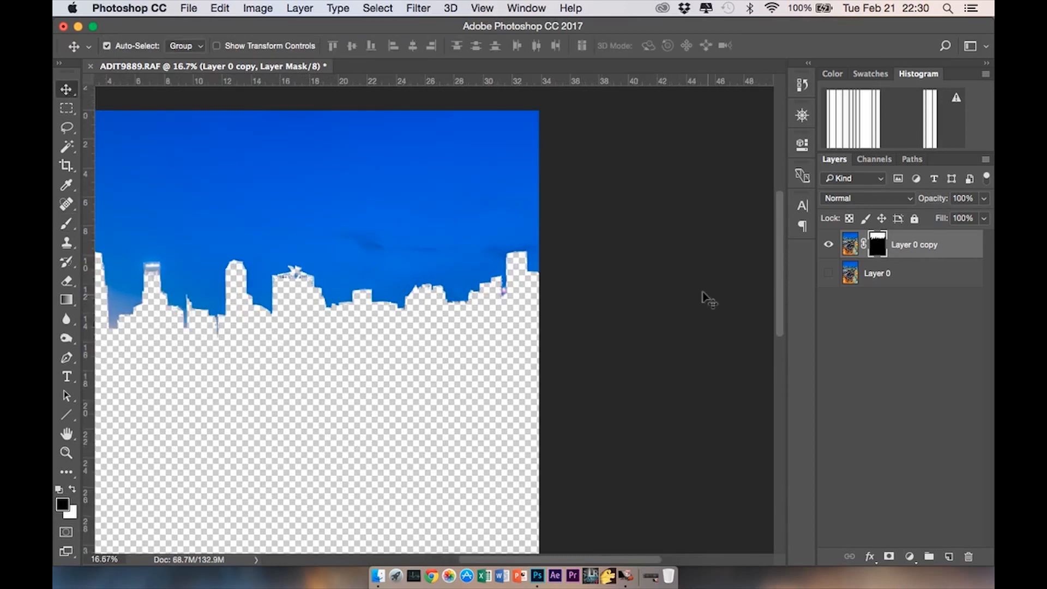
pyautogui.press('super+minus')
pyautogui.press('super+minus')
pyautogui.press('super+plus')
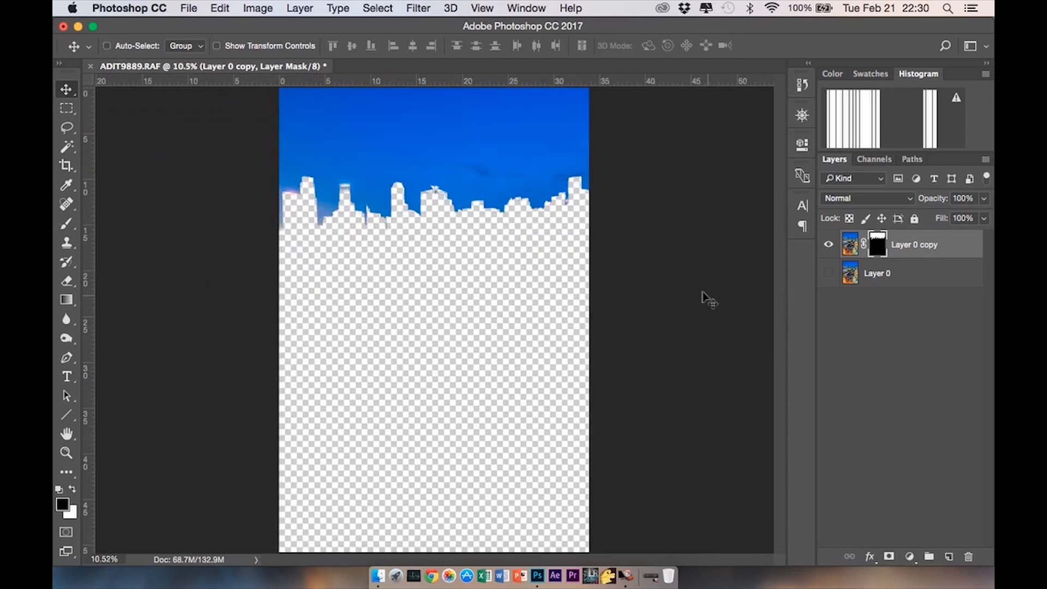
pyautogui.click(828, 274)
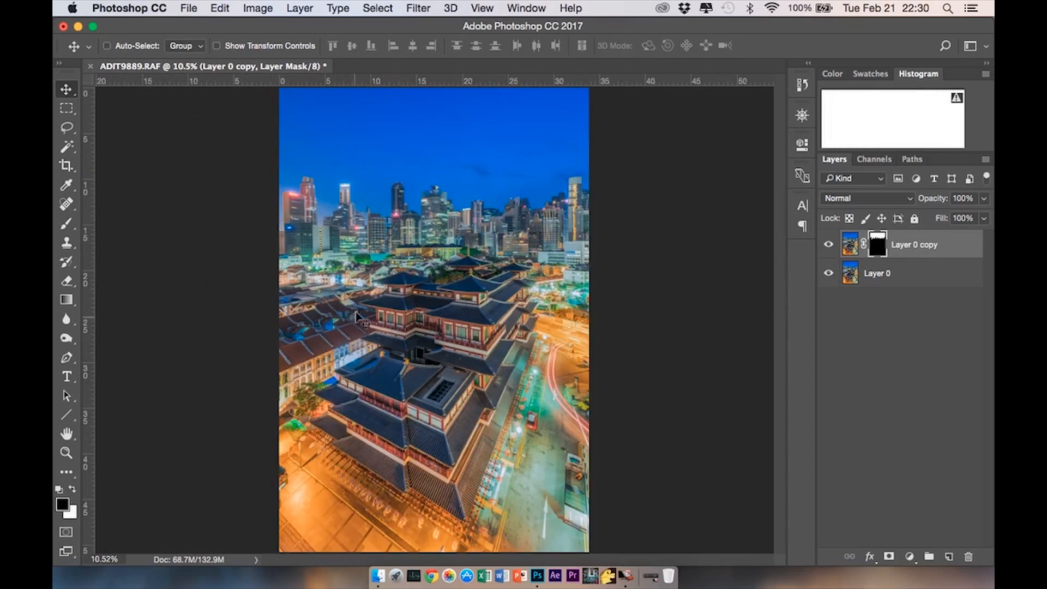
pyautogui.press('super+plus')
pyautogui.press('super+plus')
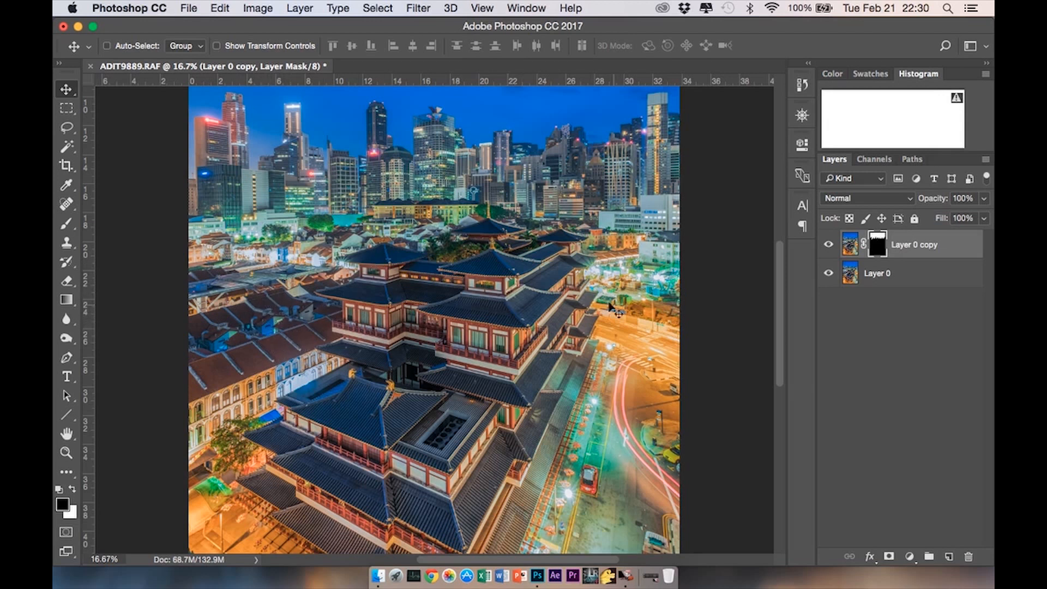
pyautogui.press('super+minus')
pyautogui.press('super+minus')
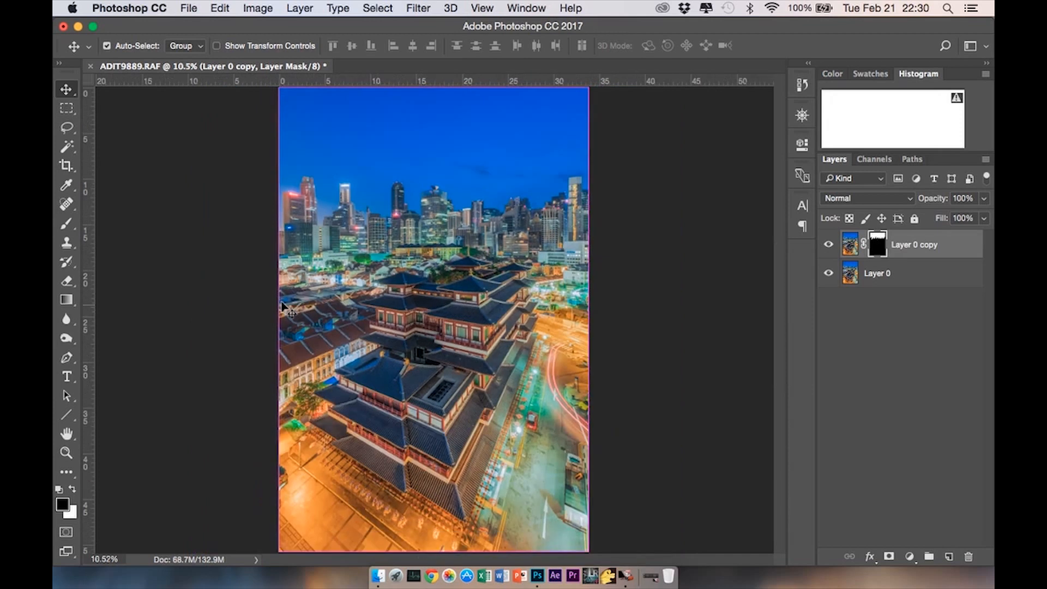
# Hide Layer 0 to recheck the mask, enlarge the brush to 1200 pixels, and show Layer 0 again
pyautogui.click(827, 274)
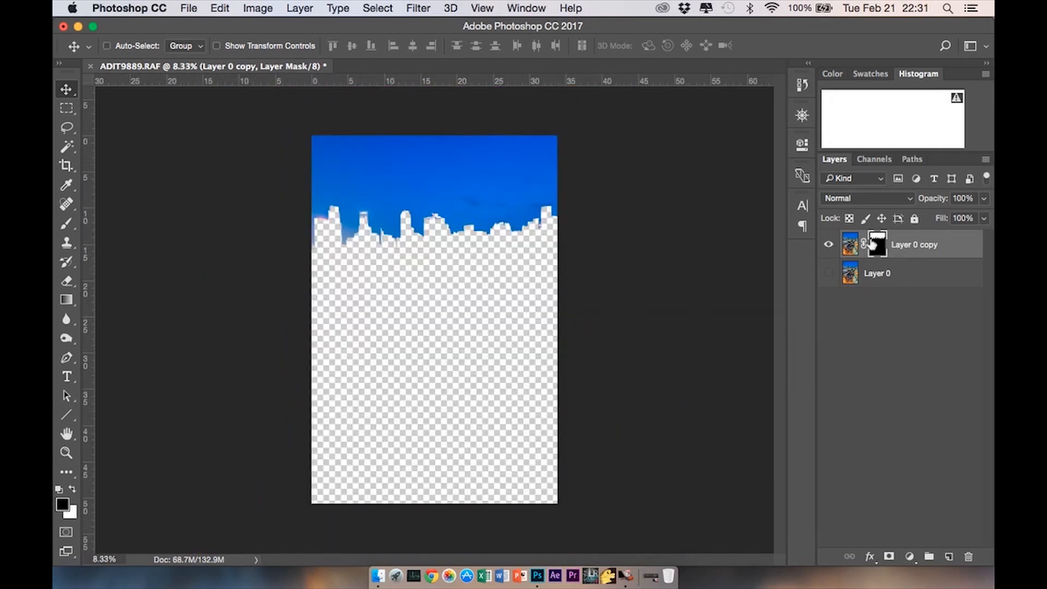
pyautogui.click(66, 224)
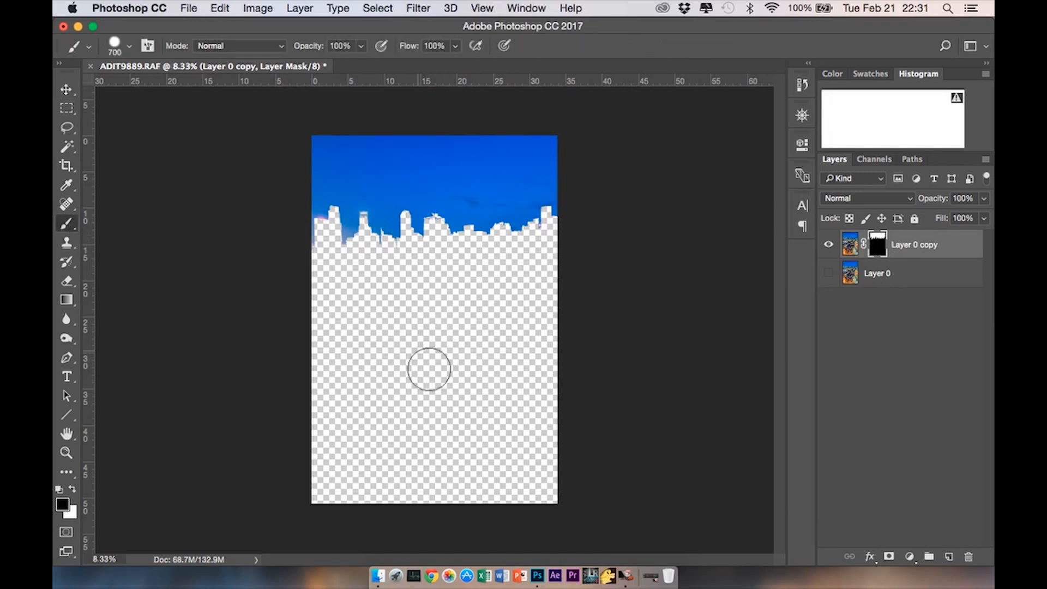
pyautogui.press(']')
pyautogui.press(']')
pyautogui.press(']')
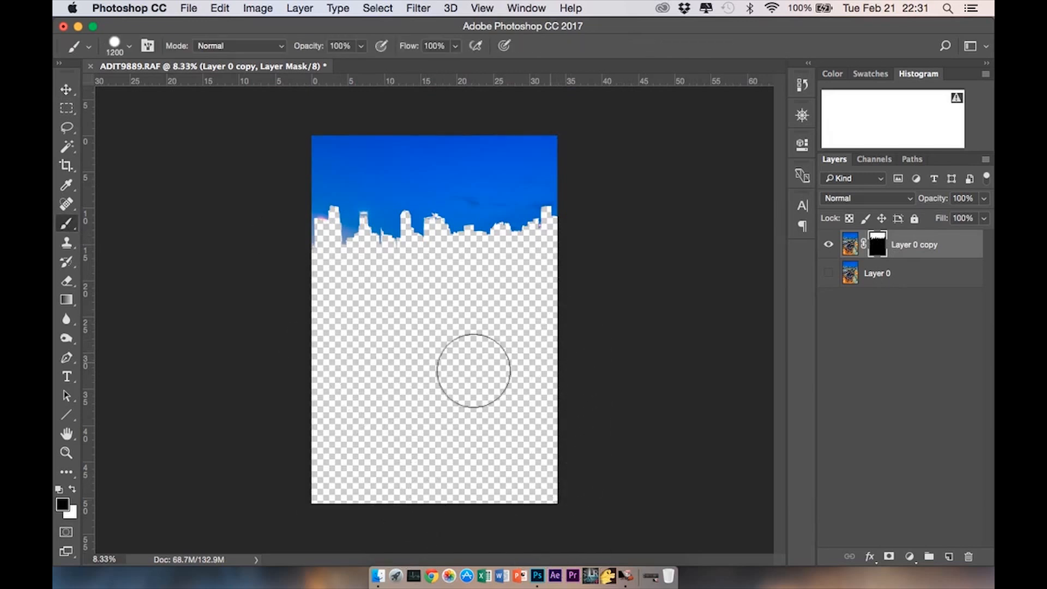
pyautogui.click(67, 90)
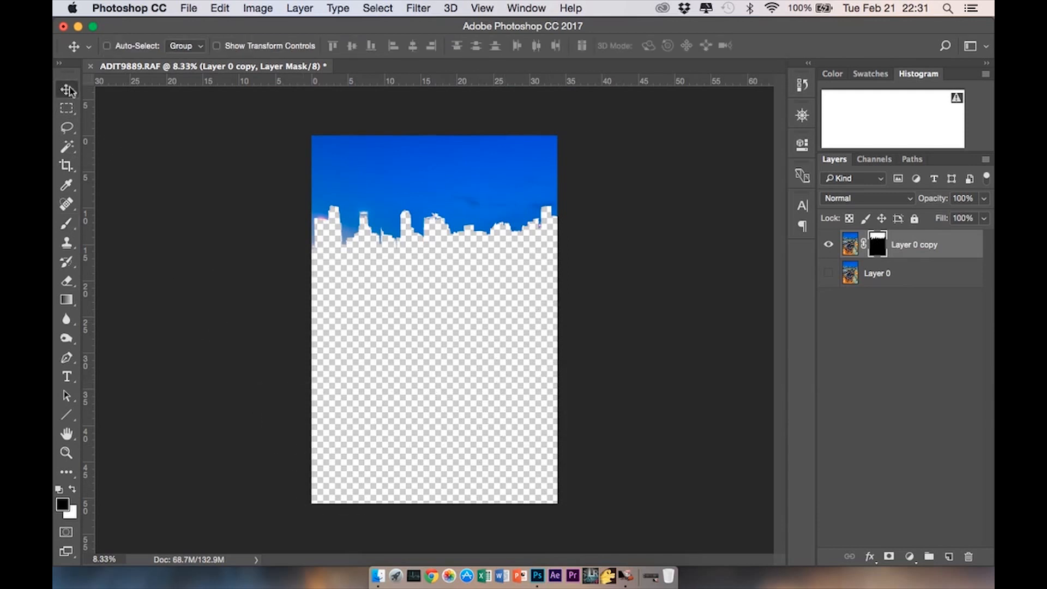
pyautogui.click(828, 274)
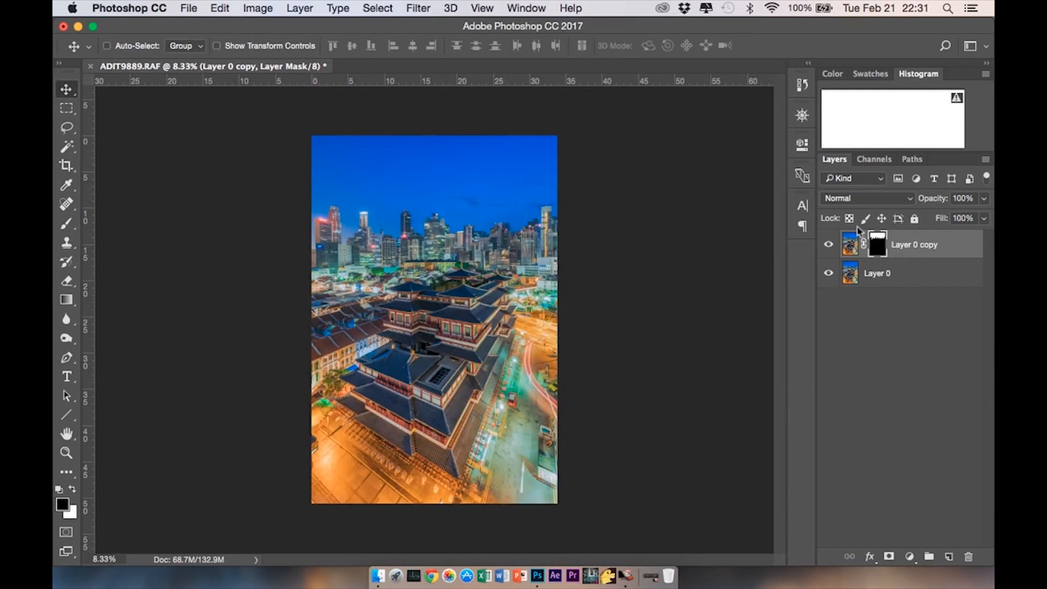
# Apply the Camera Raw Filter to Layer 0 with the HSL saturation of Blues set to -46
pyautogui.click(878, 274)
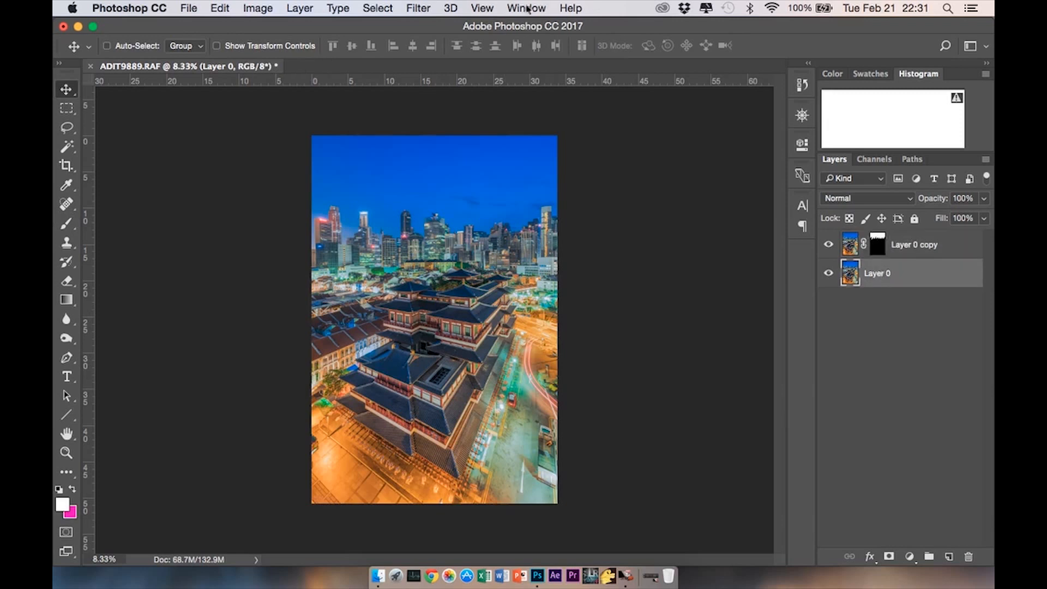
pyautogui.click(426, 9)
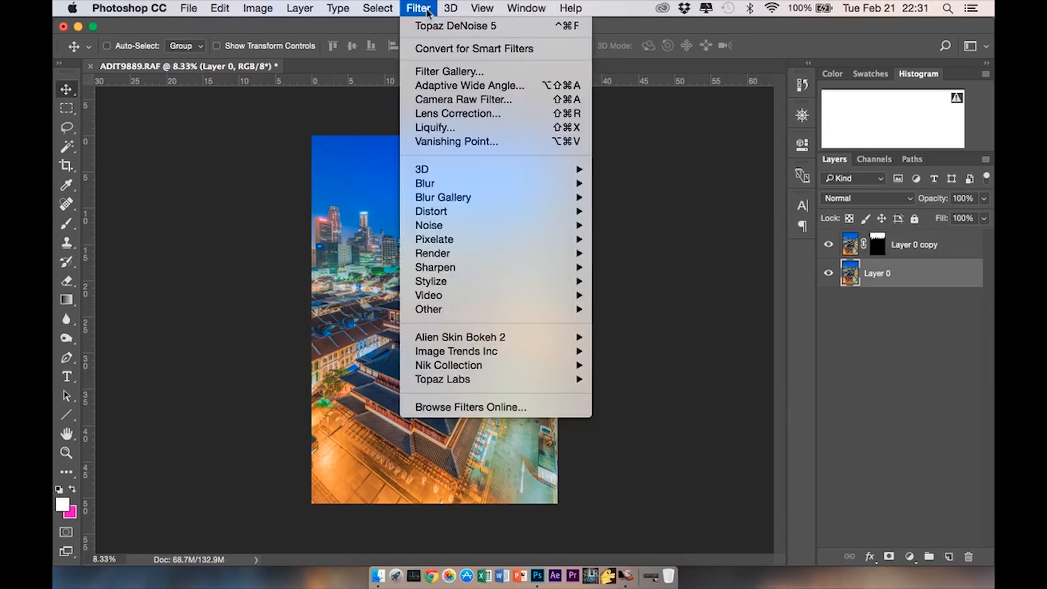
pyautogui.click(459, 100)
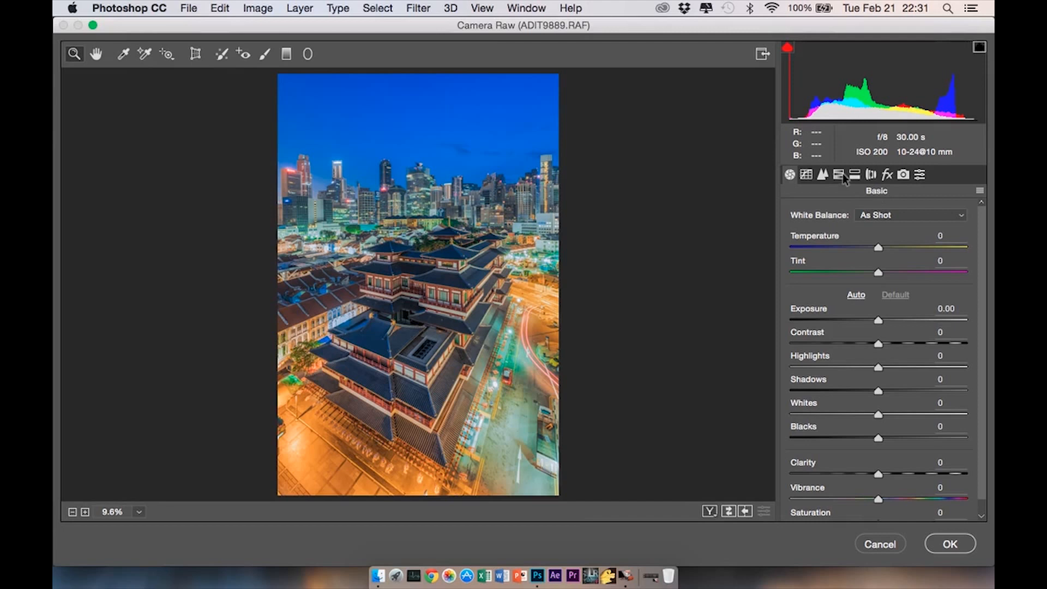
pyautogui.click(837, 174)
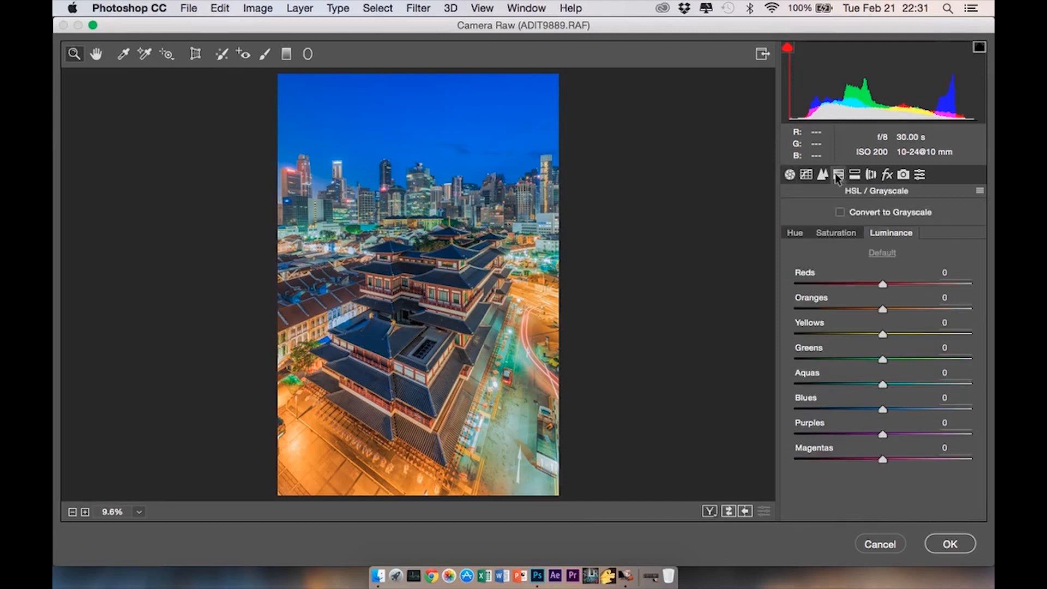
pyautogui.click(831, 225)
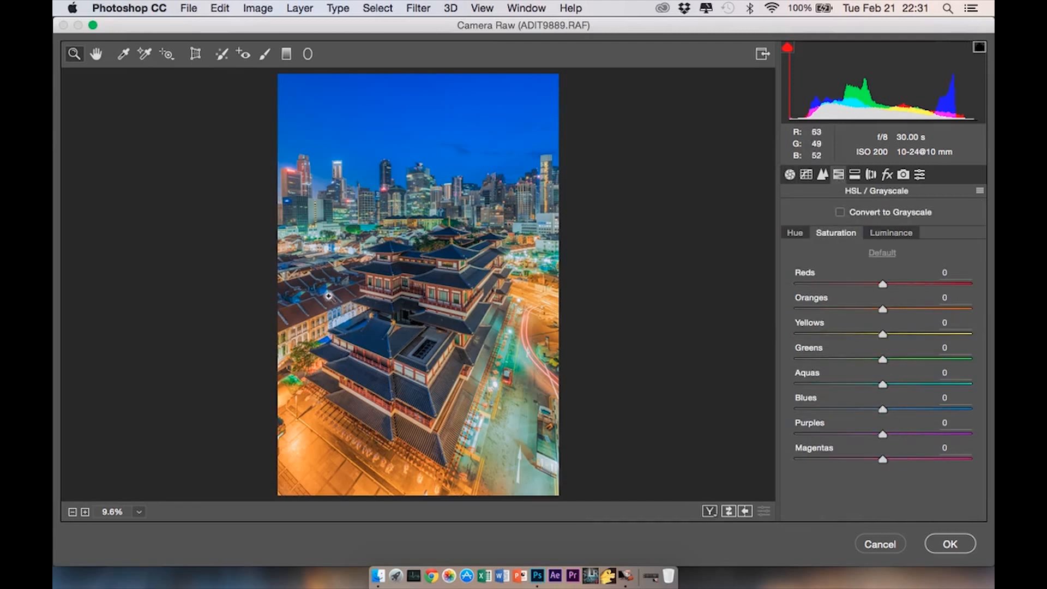
pyautogui.moveTo(875, 405); pyautogui.dragTo(842, 408)
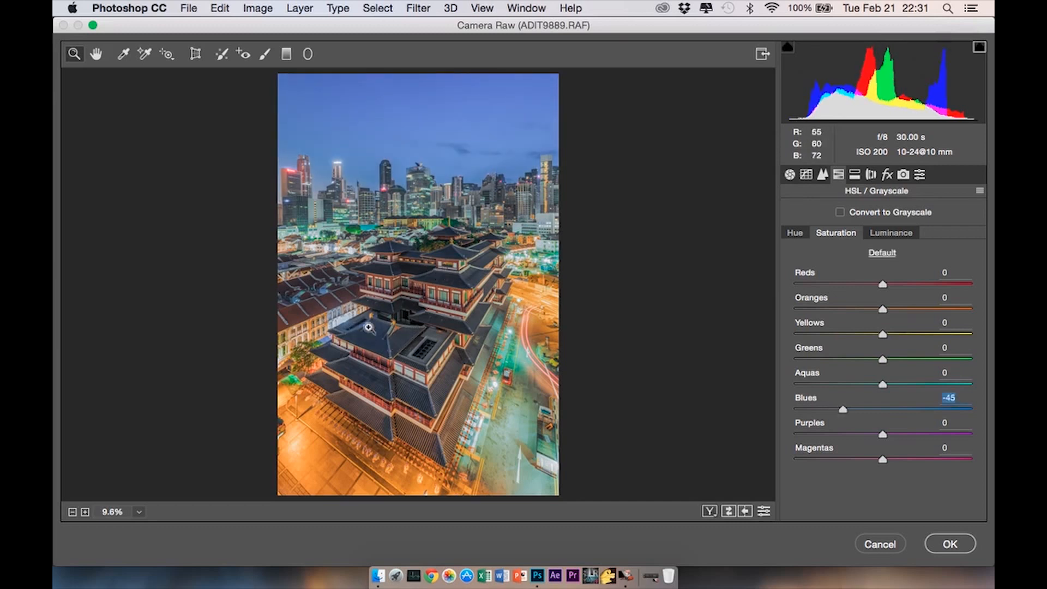
pyautogui.doubleClick(839, 409)
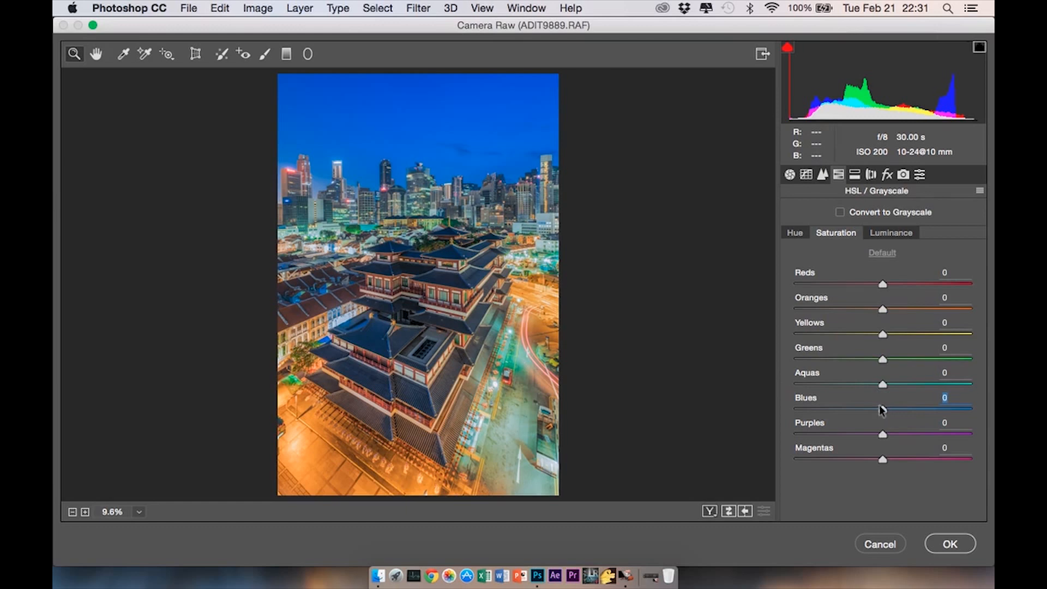
pyautogui.moveTo(860, 406); pyautogui.dragTo(840, 409)
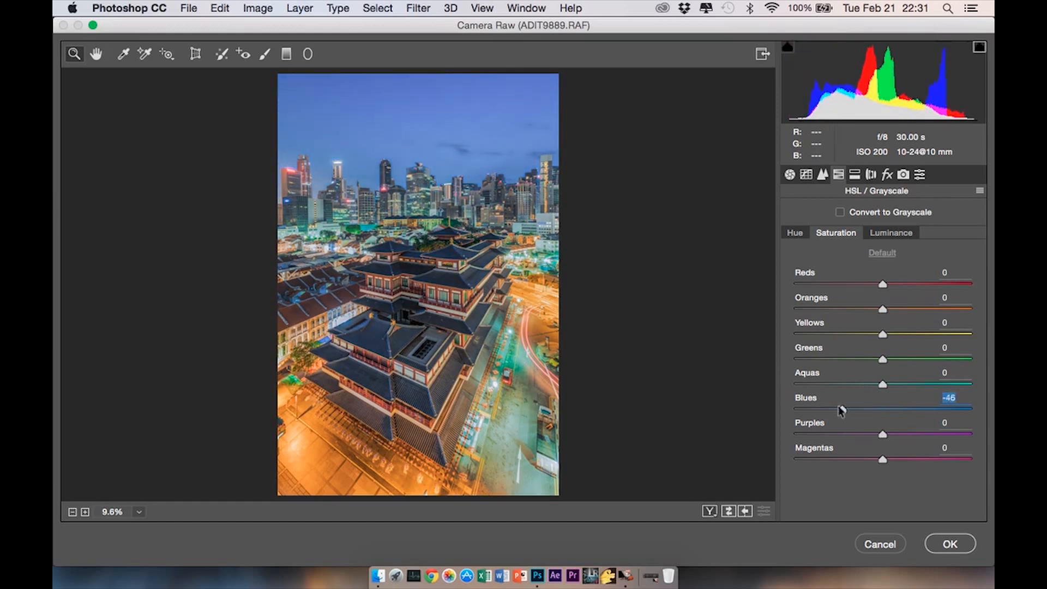
pyautogui.click(949, 544)
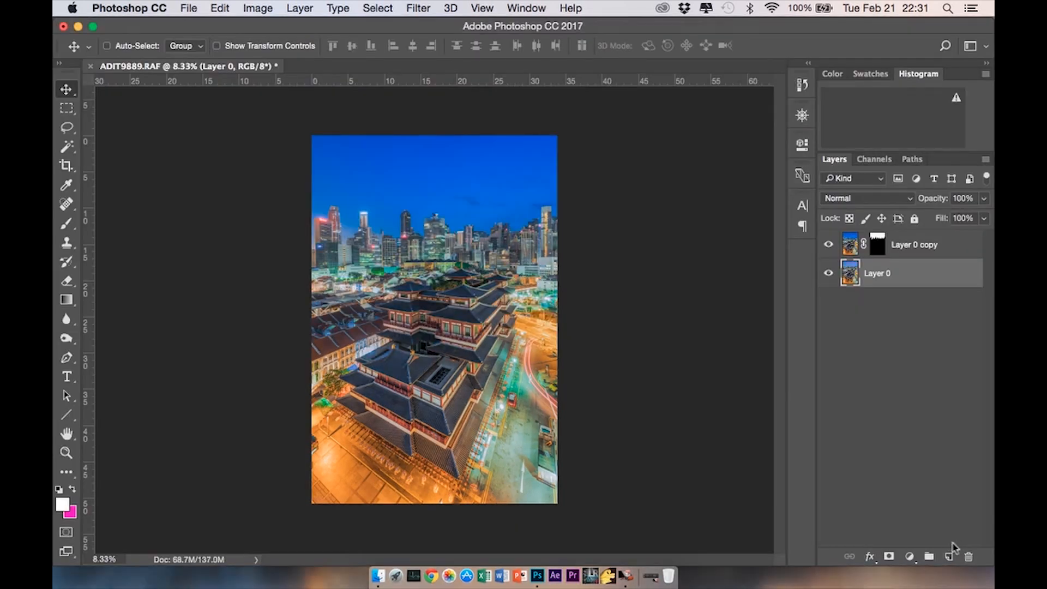
# Inspect the skyline and the desaturated temple roofs up close, and select Layer 0 copy
pyautogui.press('super+equal')
pyautogui.press('super+equal')
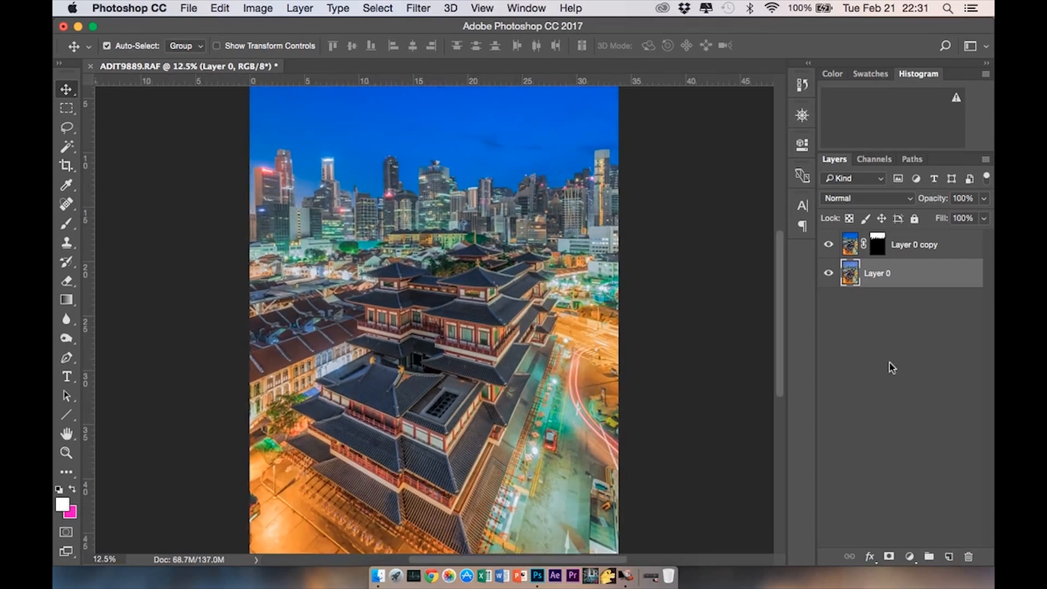
pyautogui.press('super+equal')
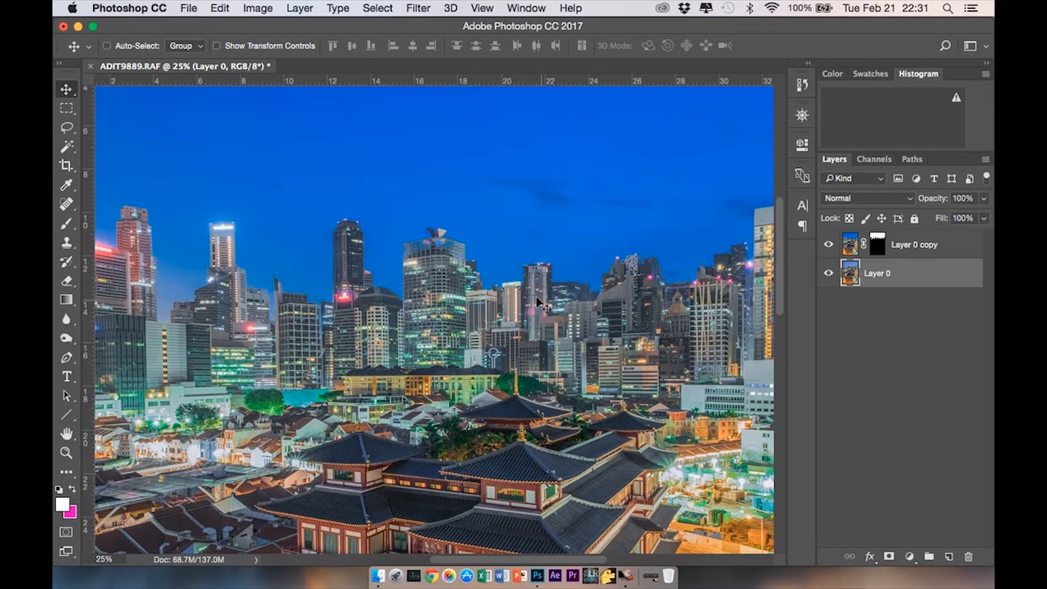
pyautogui.scroll(-5, 537, 302)
pyautogui.scroll(3, 539, 302)
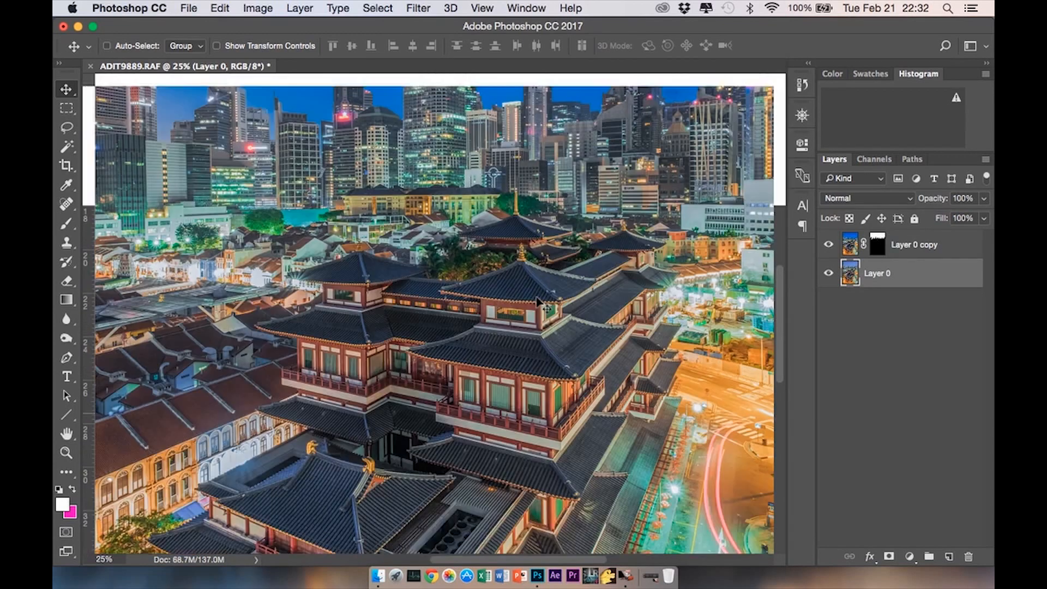
pyautogui.scroll(3, 538, 301)
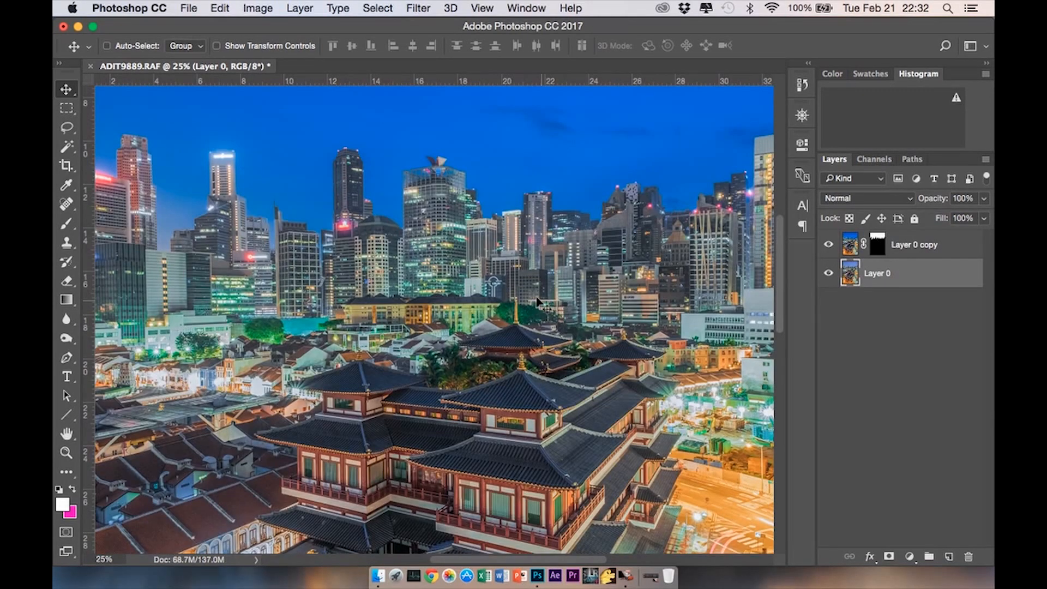
pyautogui.press('super+minus')
pyautogui.press('super+minus')
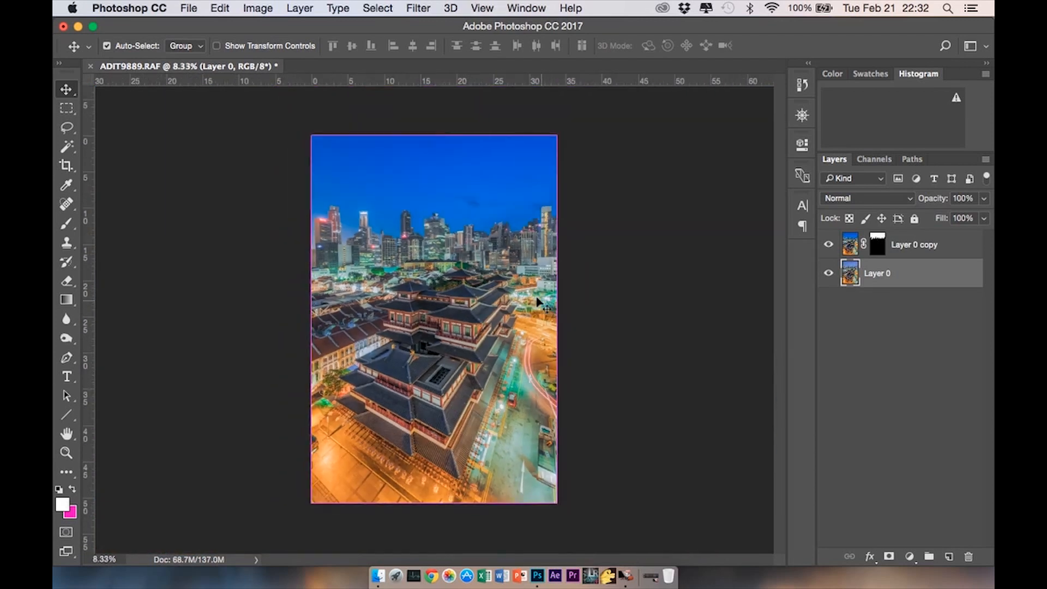
pyautogui.click(926, 244)
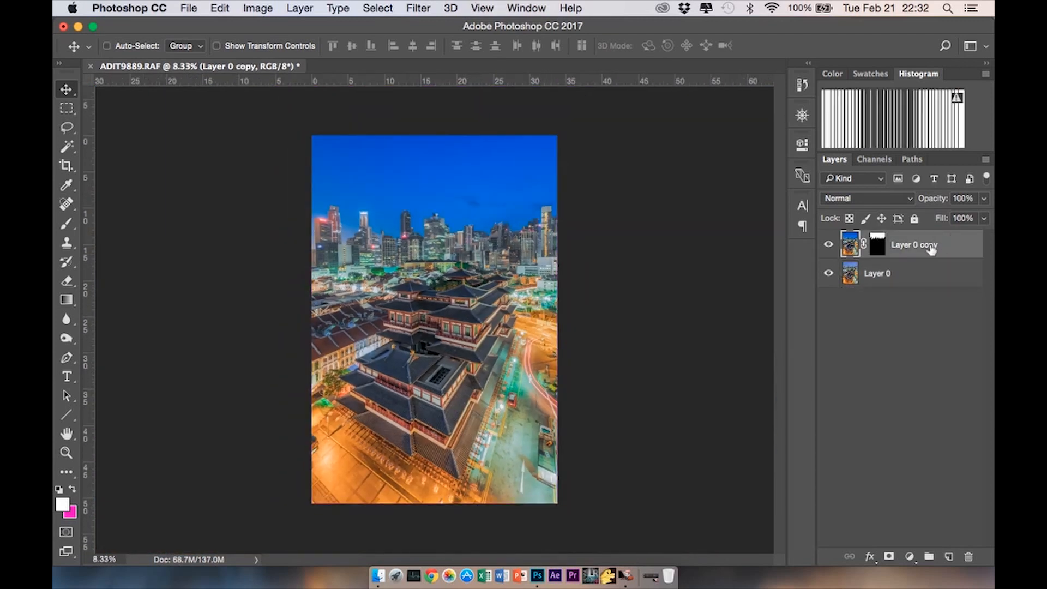
# Merge Layer 0 copy, with its sky mask, down into Layer 0
pyautogui.rightClick(932, 246)
pyautogui.scroll(-5, 865, 361)
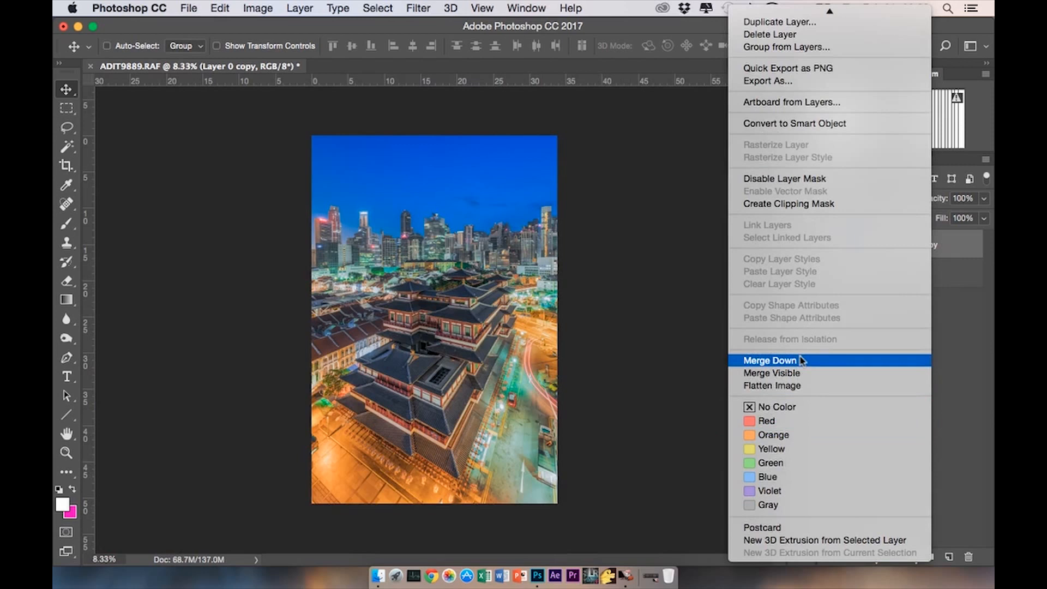
pyautogui.click(802, 359)
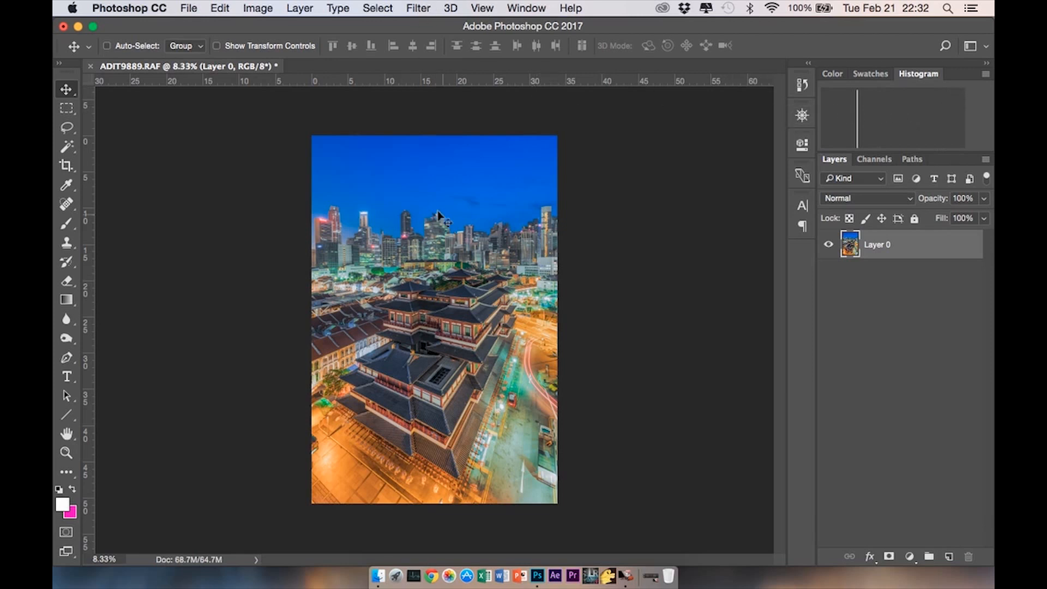
# Sharpen the merged Layer 0 with Unsharp Mask at amount 200%, radius 1.1 pixels and threshold 10 levels
pyautogui.scroll(2, 440, 215)
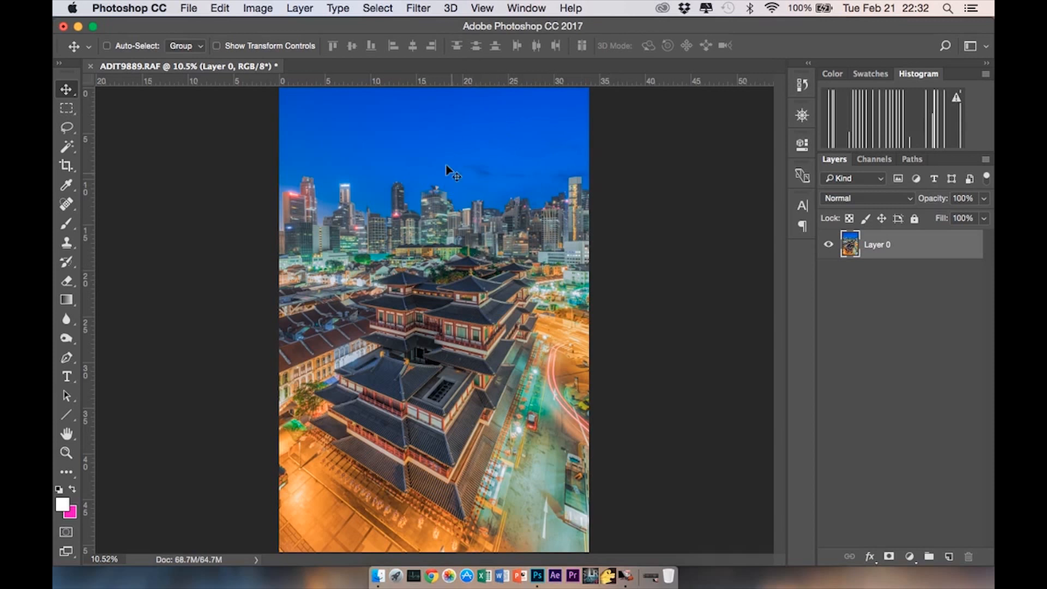
pyautogui.click(428, 15)
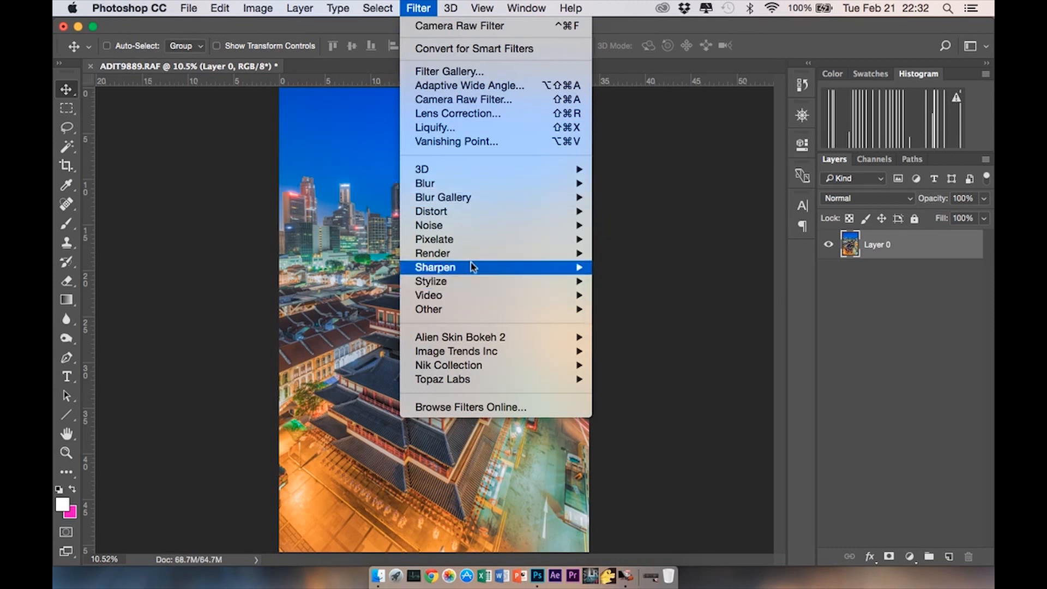
pyautogui.moveTo(472, 266)
pyautogui.click(654, 338)
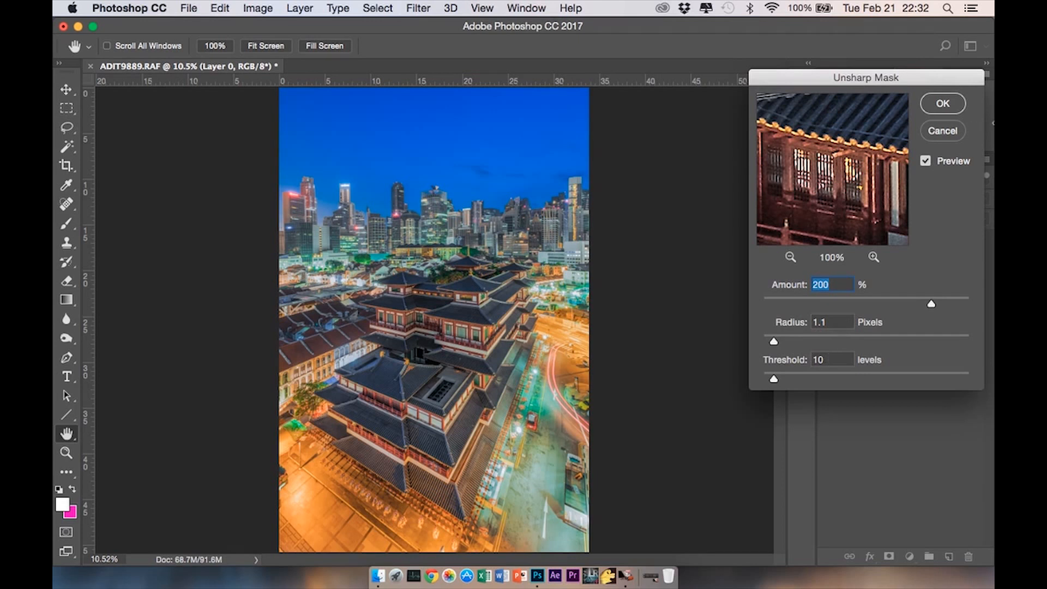
pyautogui.click(960, 106)
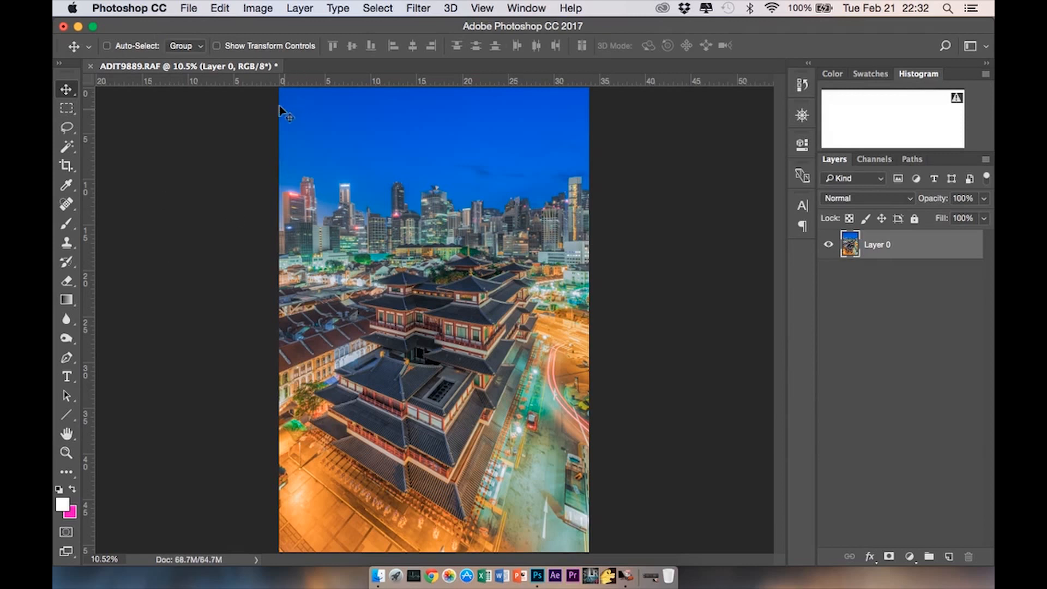
# Begin saving the image under a new format, choosing JPEG with the file name ADIT9889.jpg
pyautogui.click(189, 8)
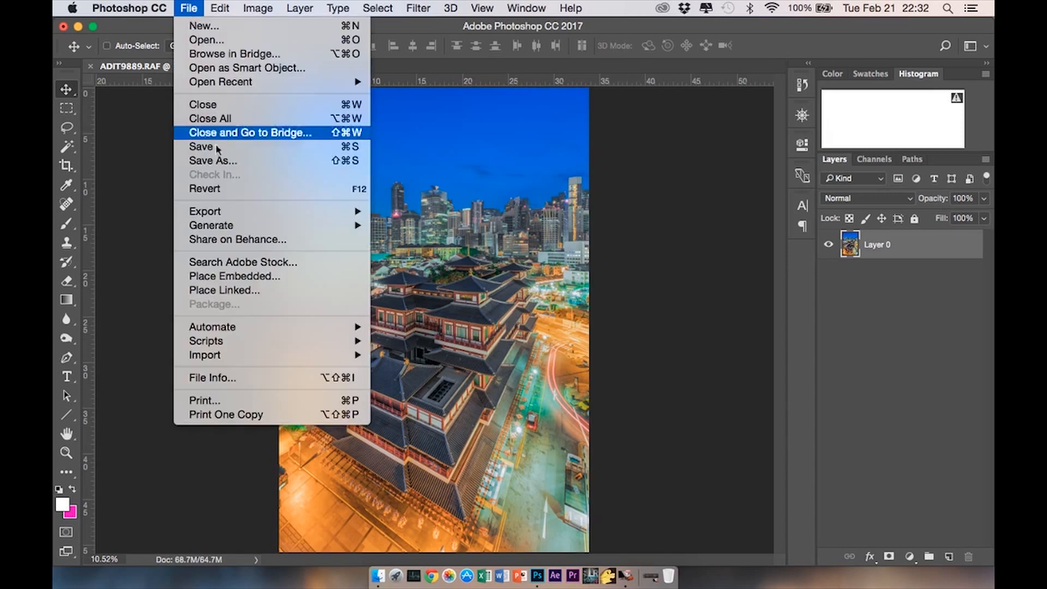
pyautogui.click(213, 160)
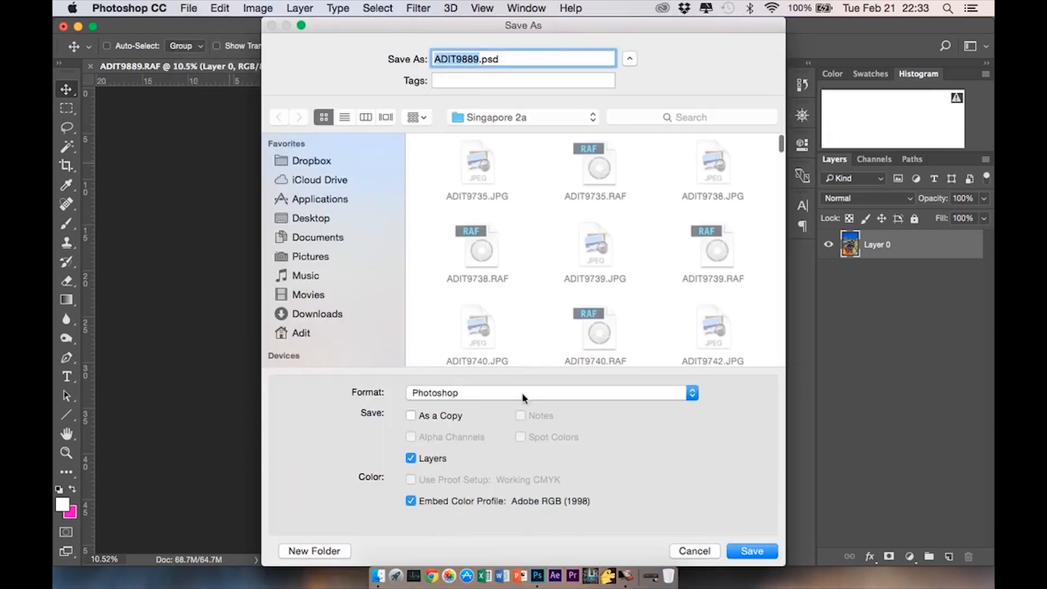
pyautogui.click(522, 393)
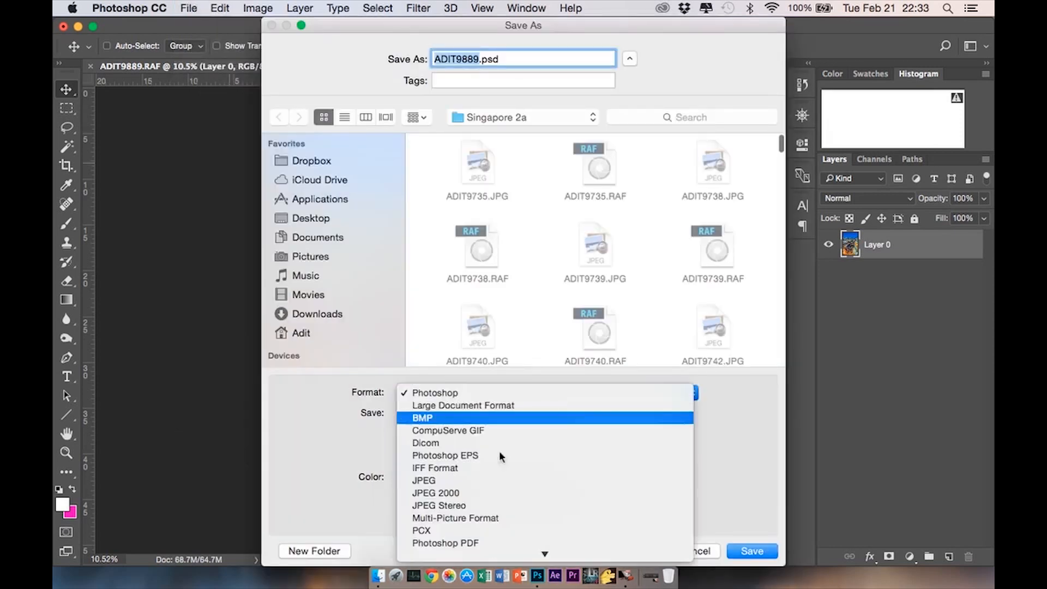
pyautogui.click(492, 480)
# Save the JPEG in Data HD's My Files, Picture, Hi-Res, Landscape, Landscape 2017 folder at quality 12 Maximum, Progressive with 3 scans
pyautogui.scroll(-3, 335, 305)
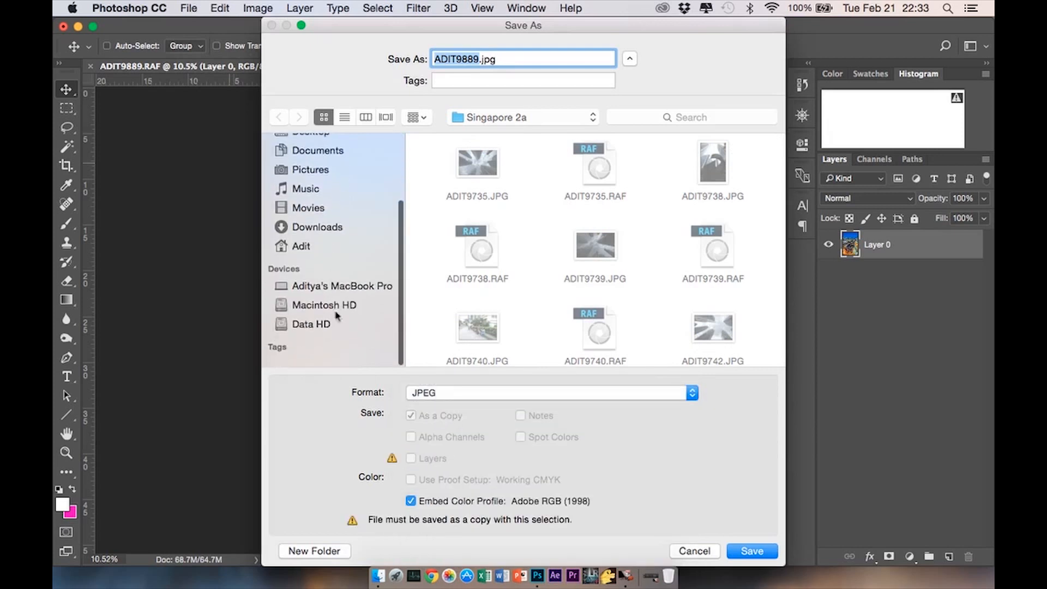
pyautogui.click(312, 337)
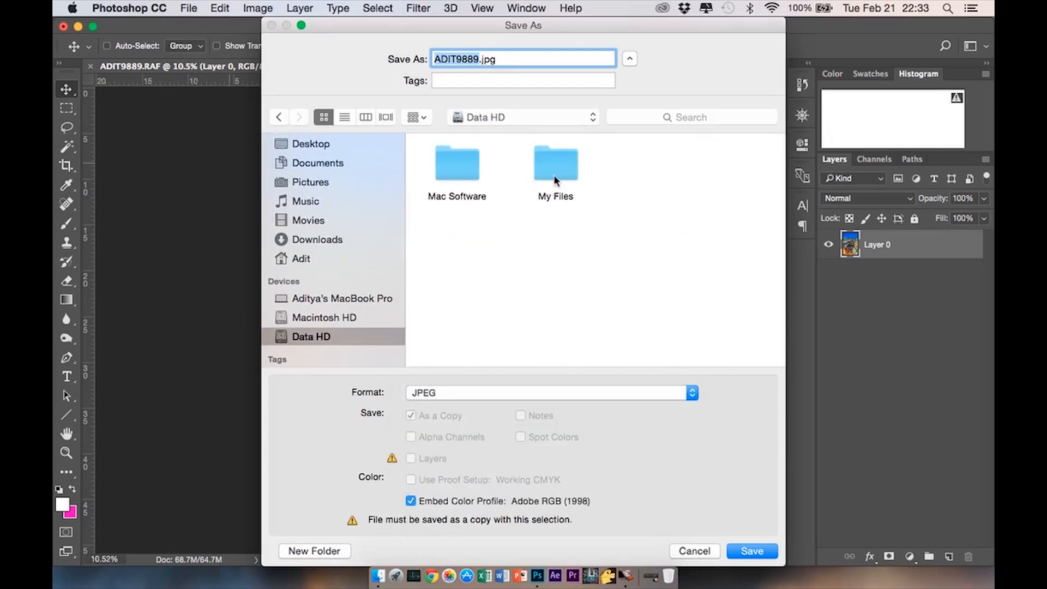
pyautogui.doubleClick(554, 175)
pyautogui.doubleClick(714, 244)
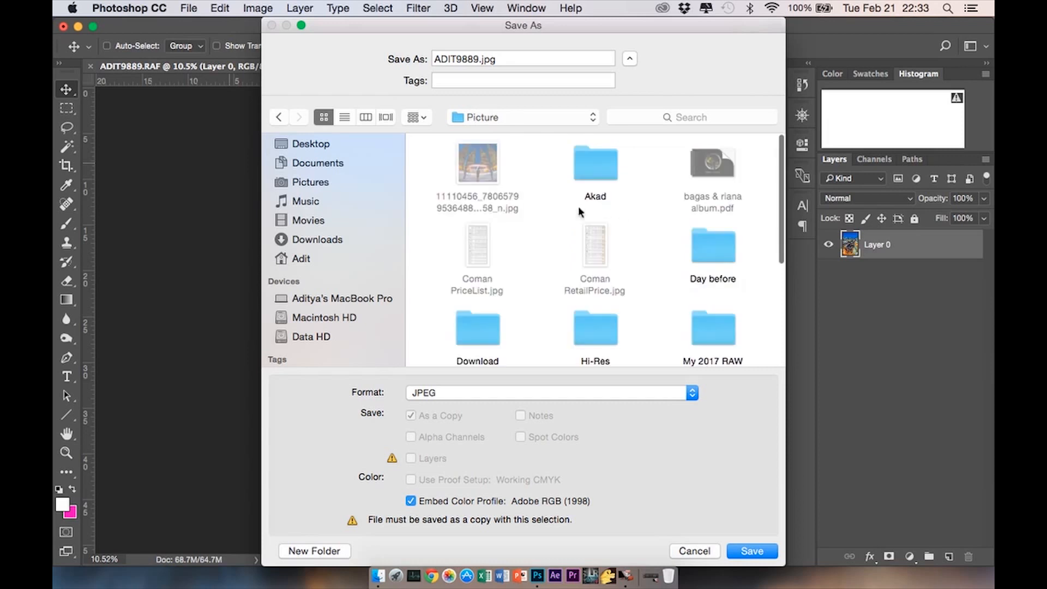
pyautogui.doubleClick(594, 333)
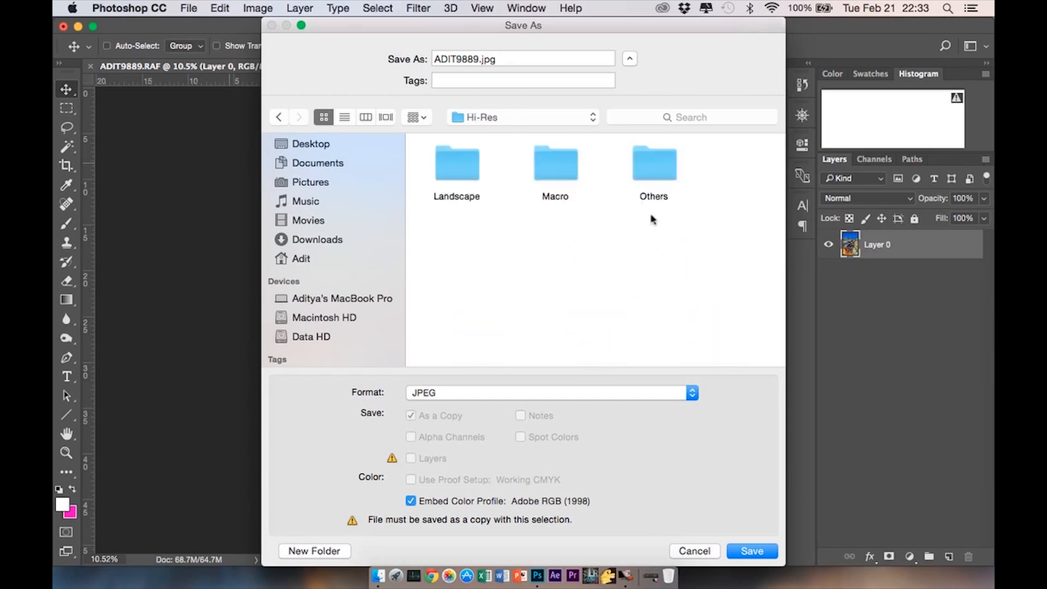
pyautogui.doubleClick(463, 178)
pyautogui.doubleClick(652, 166)
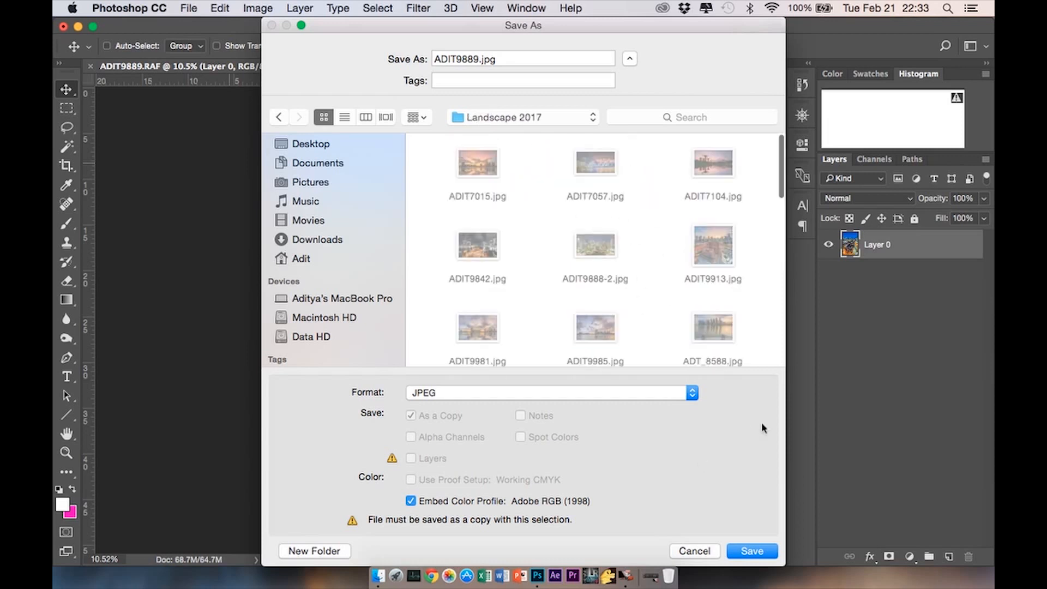
pyautogui.click(757, 550)
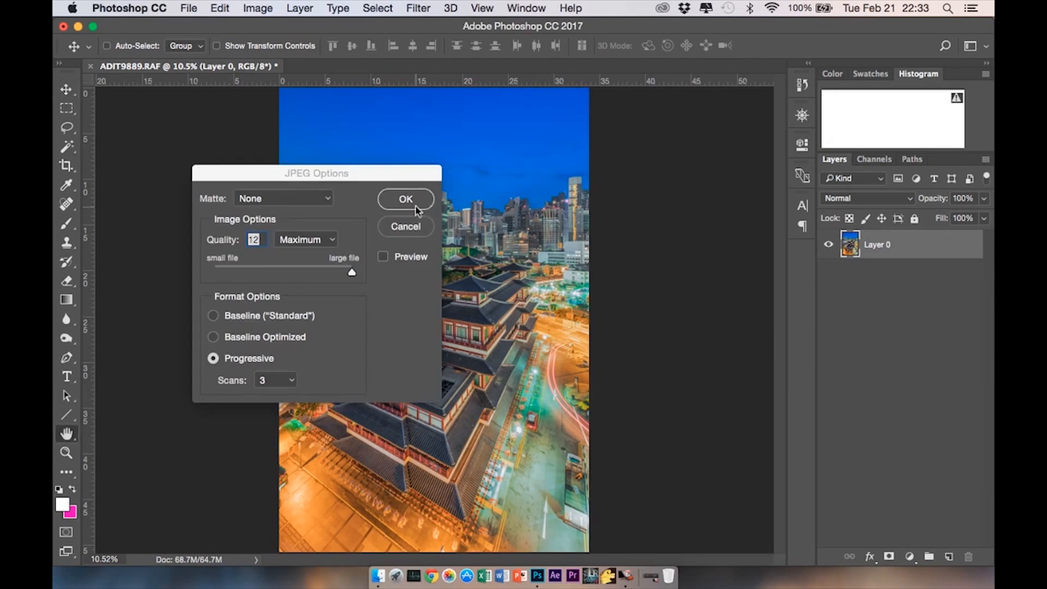
pyautogui.click(411, 203)
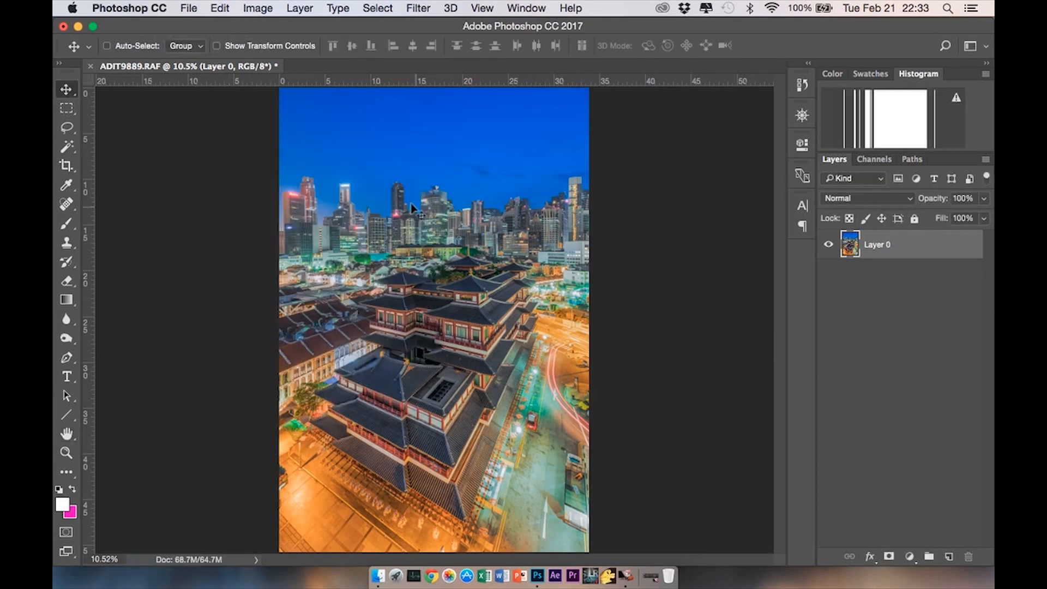
# Minimize the image window and the Singapore 2a folder window, and switch to the Finder desktop
pyautogui.click(78, 26)
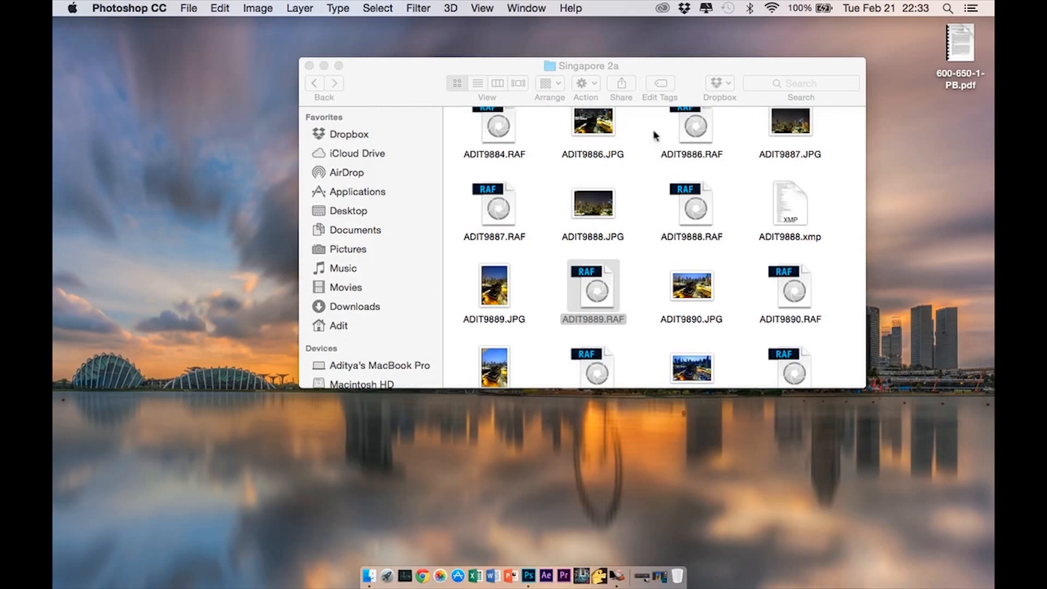
pyautogui.click(324, 66)
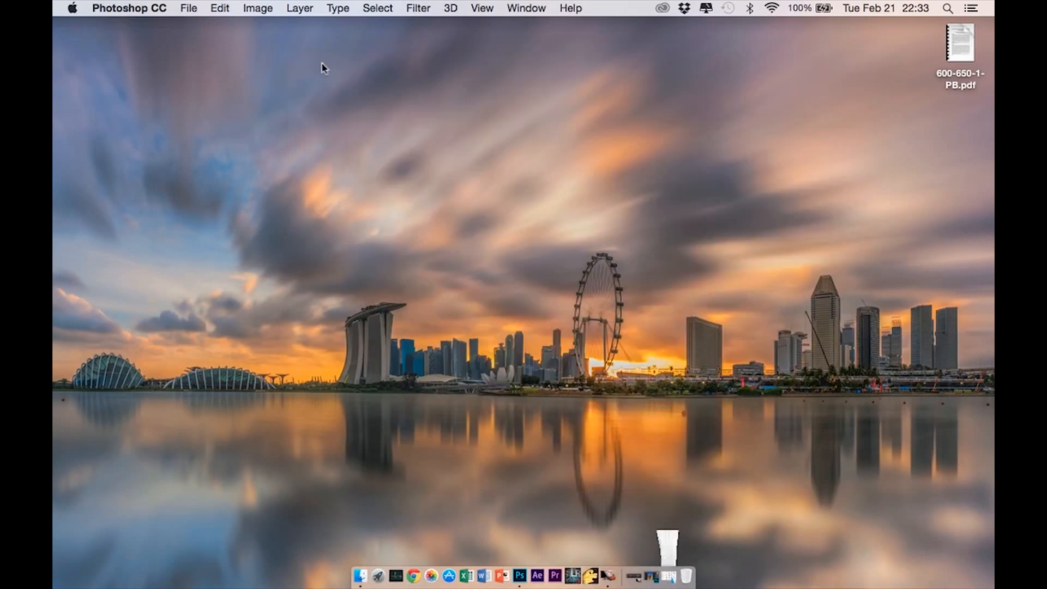
pyautogui.click(513, 415)
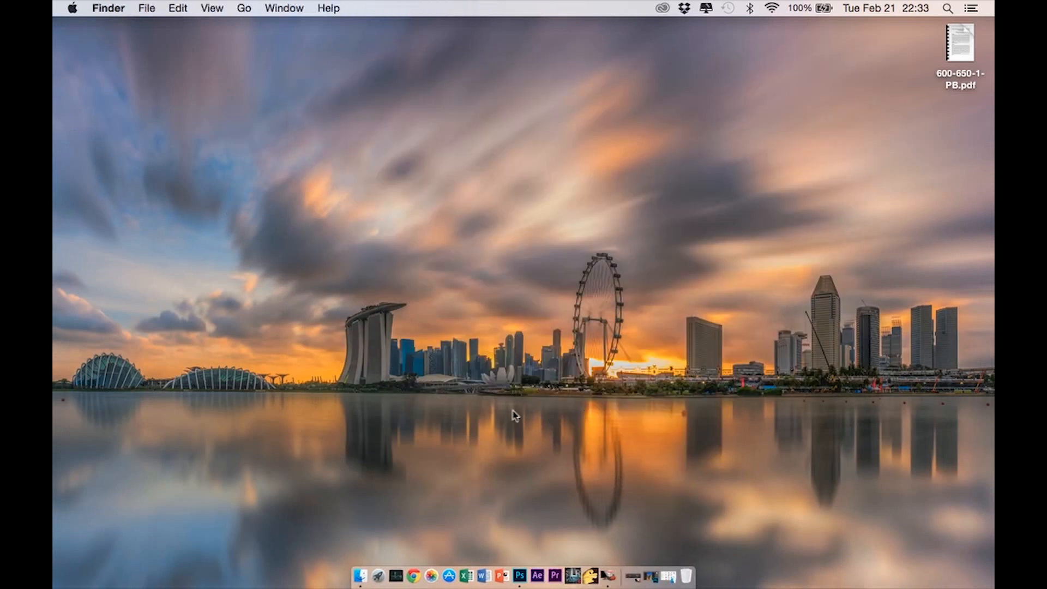